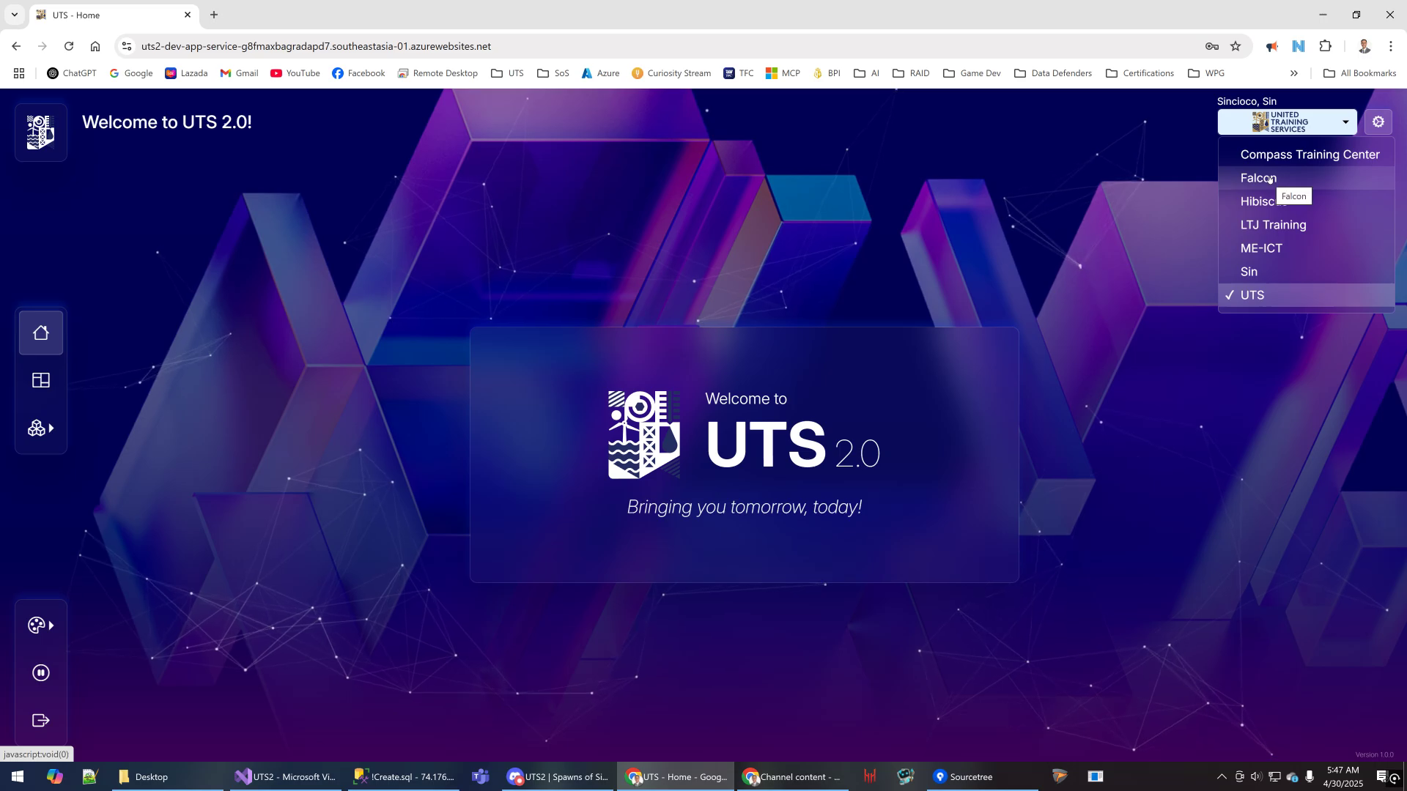
Switch the active company to Falcon and open its Assets page
{"action": "left_click", "coordinate": [1270, 179]}
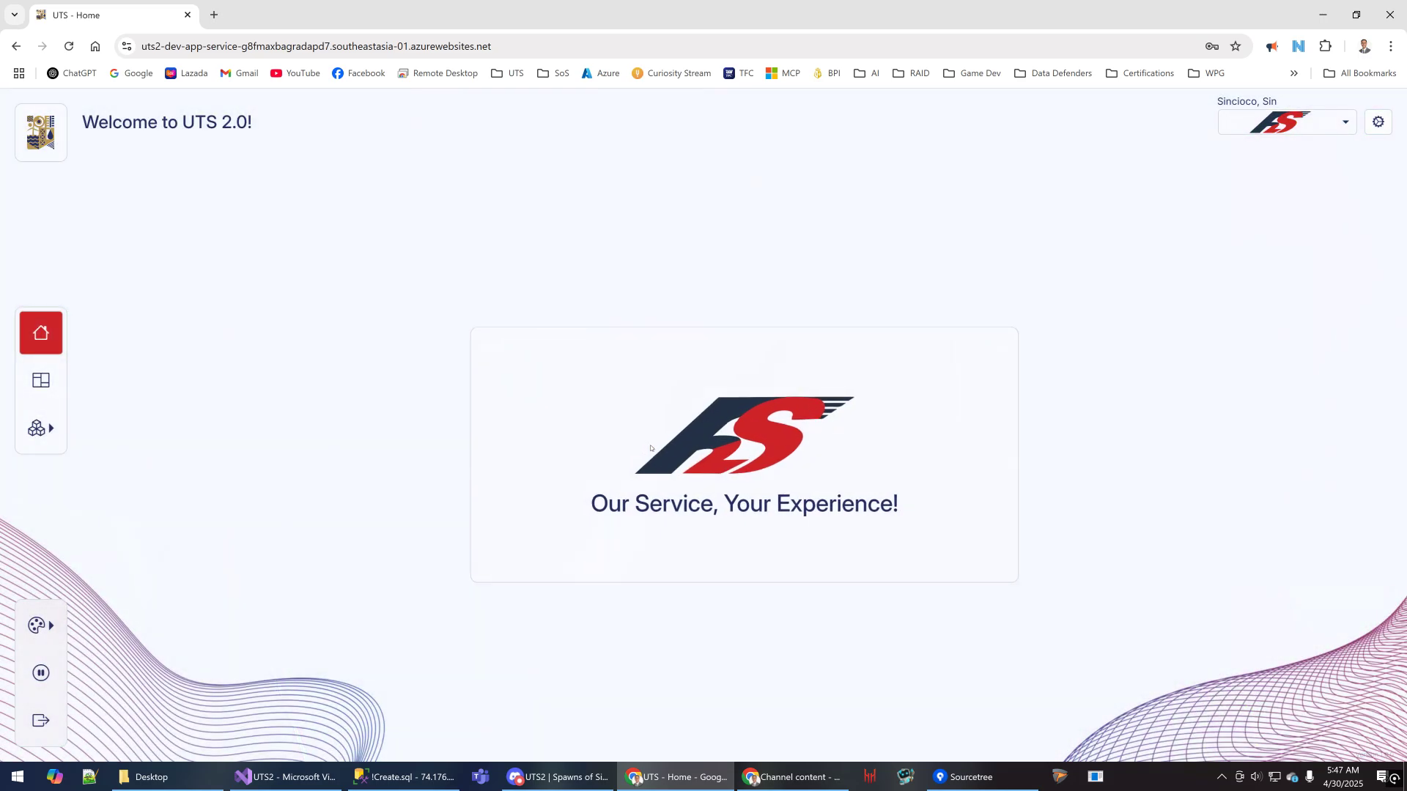
{"action": "left_click", "coordinate": [56, 387]}
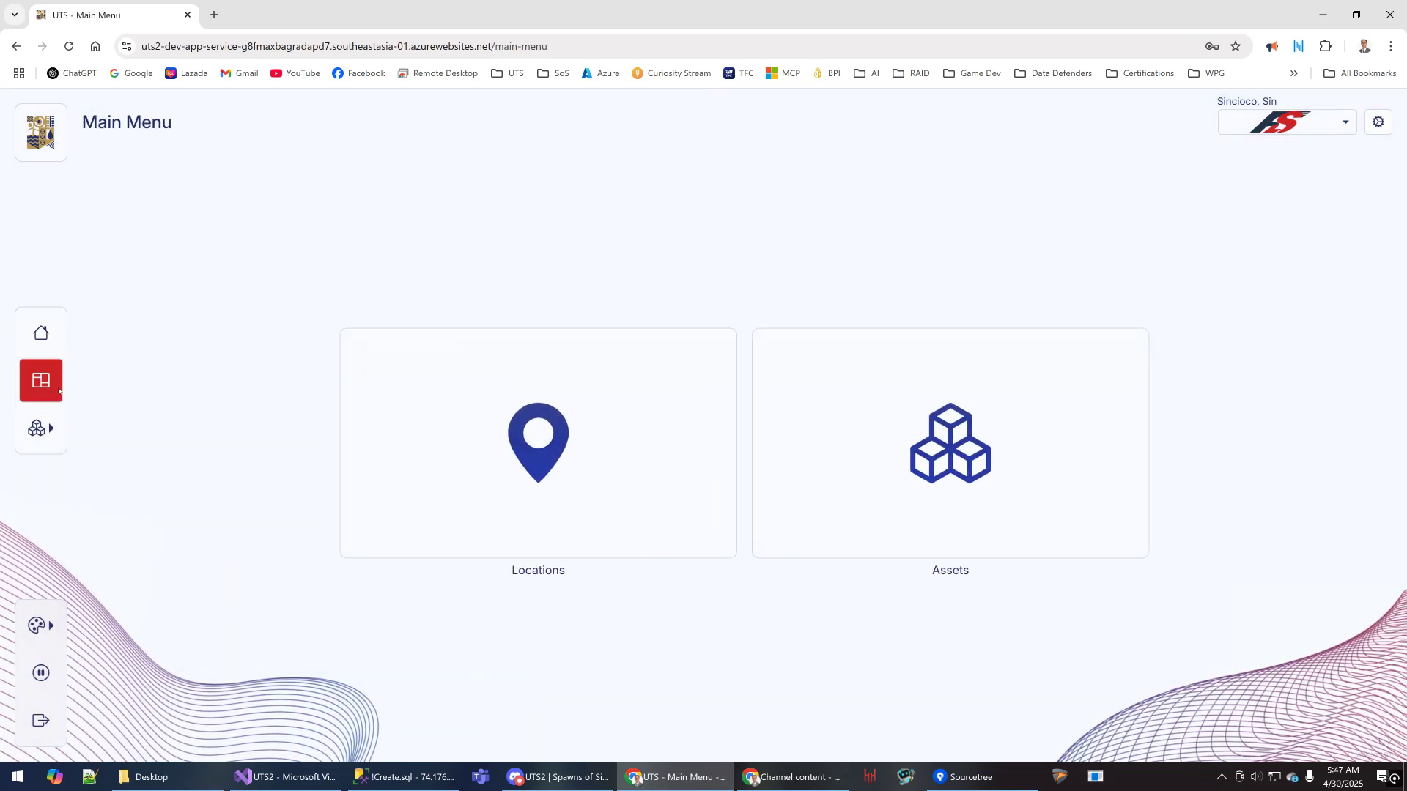
{"action": "left_click", "coordinate": [64, 420]}
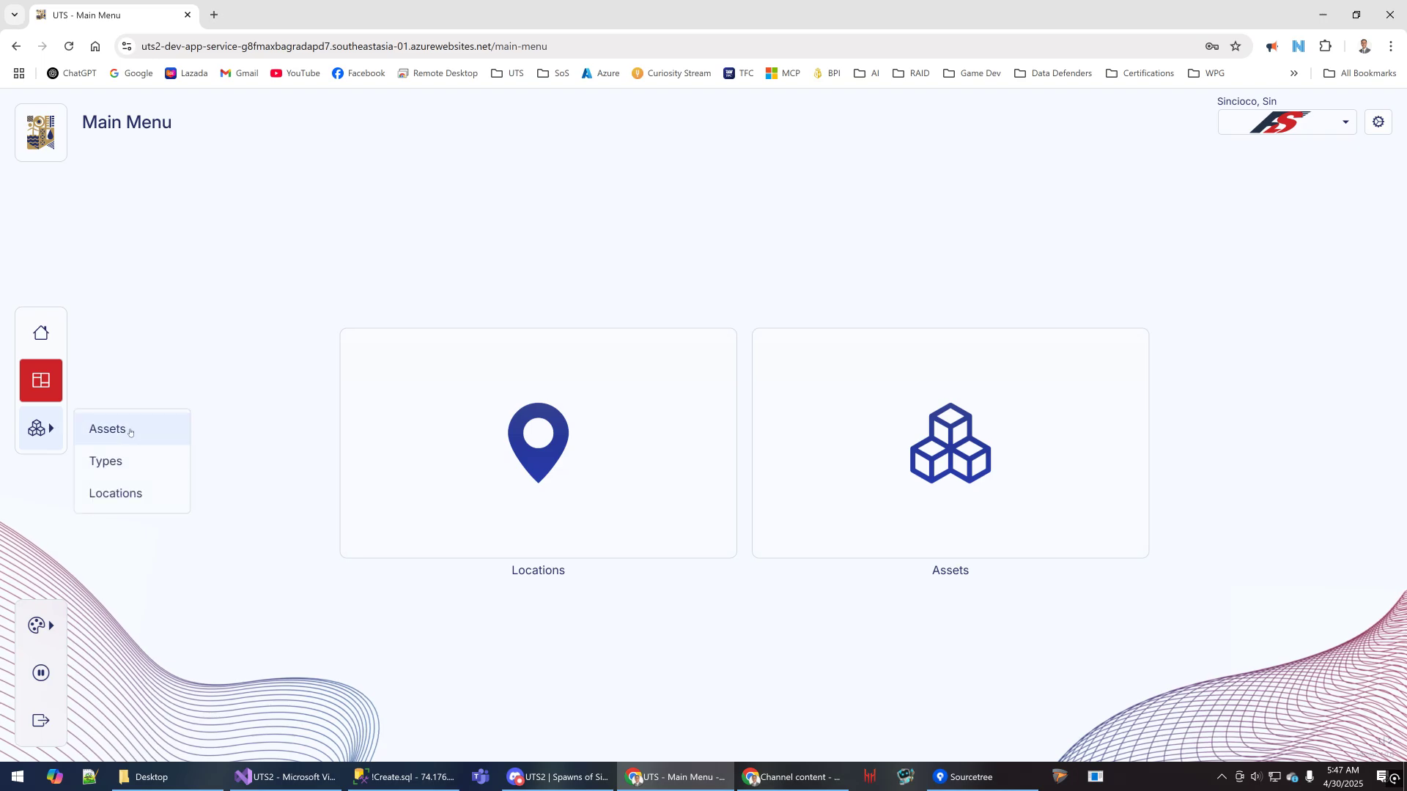
{"action": "left_click", "coordinate": [130, 432]}
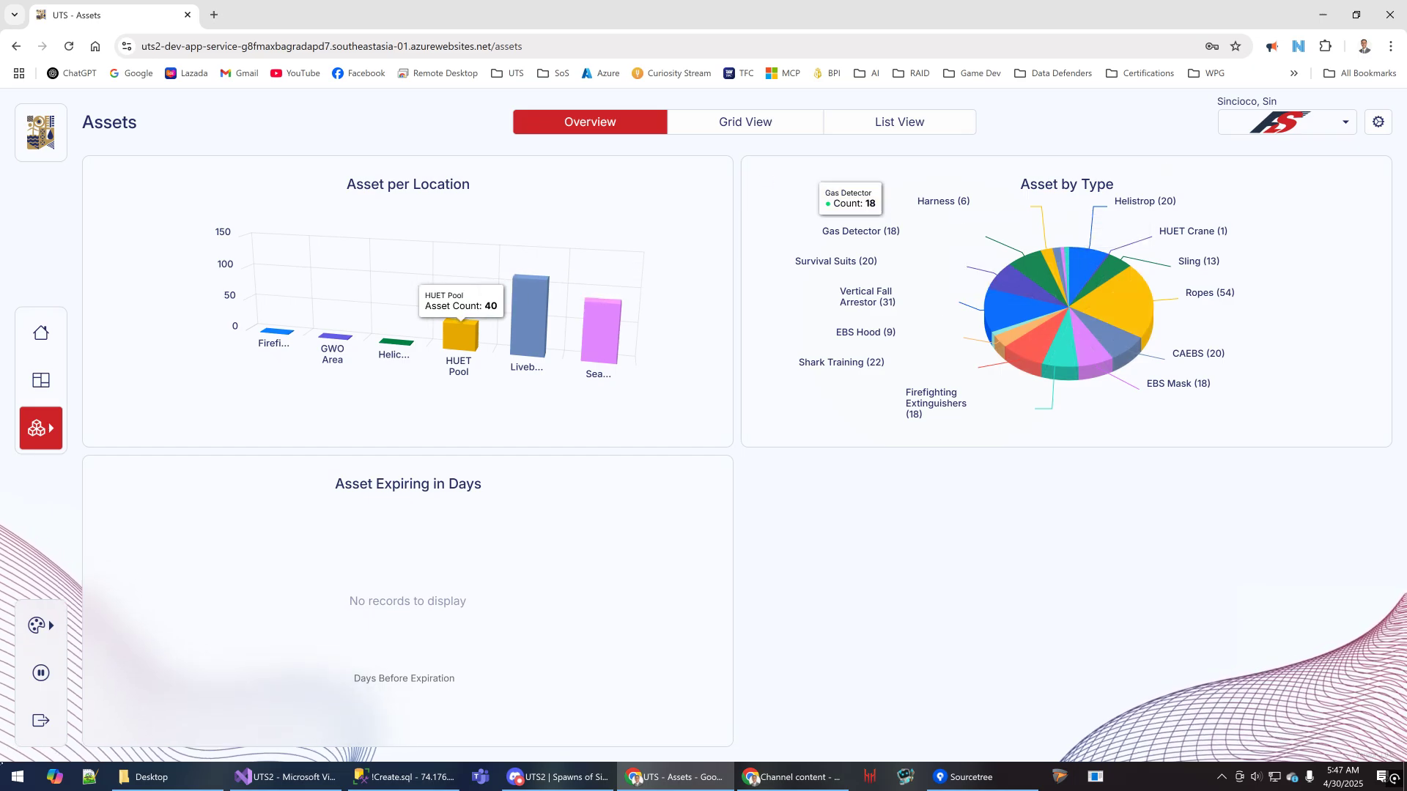
Apply the UTS Theme and show the assets in Grid View
{"action": "left_click", "coordinate": [40, 625]}
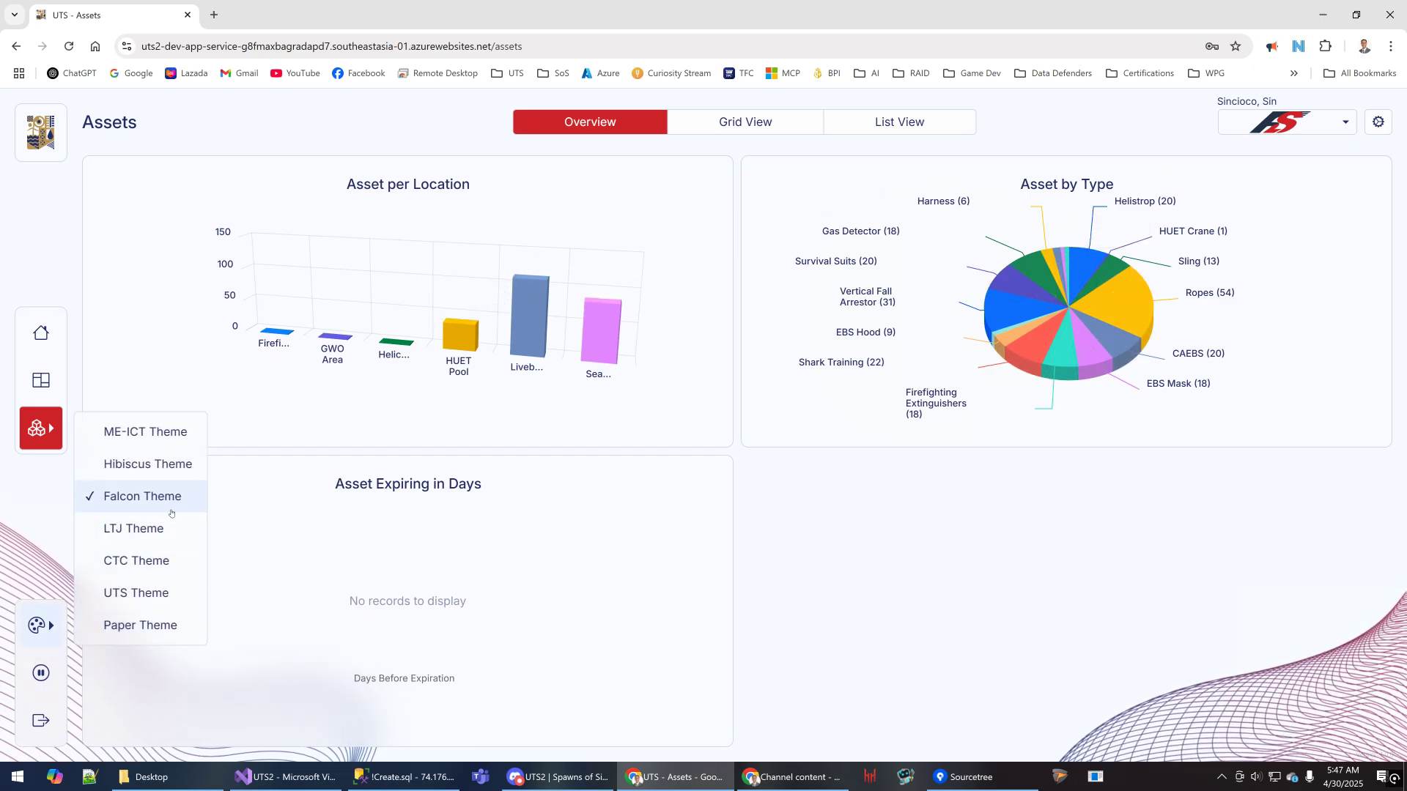
{"action": "left_click", "coordinate": [184, 600]}
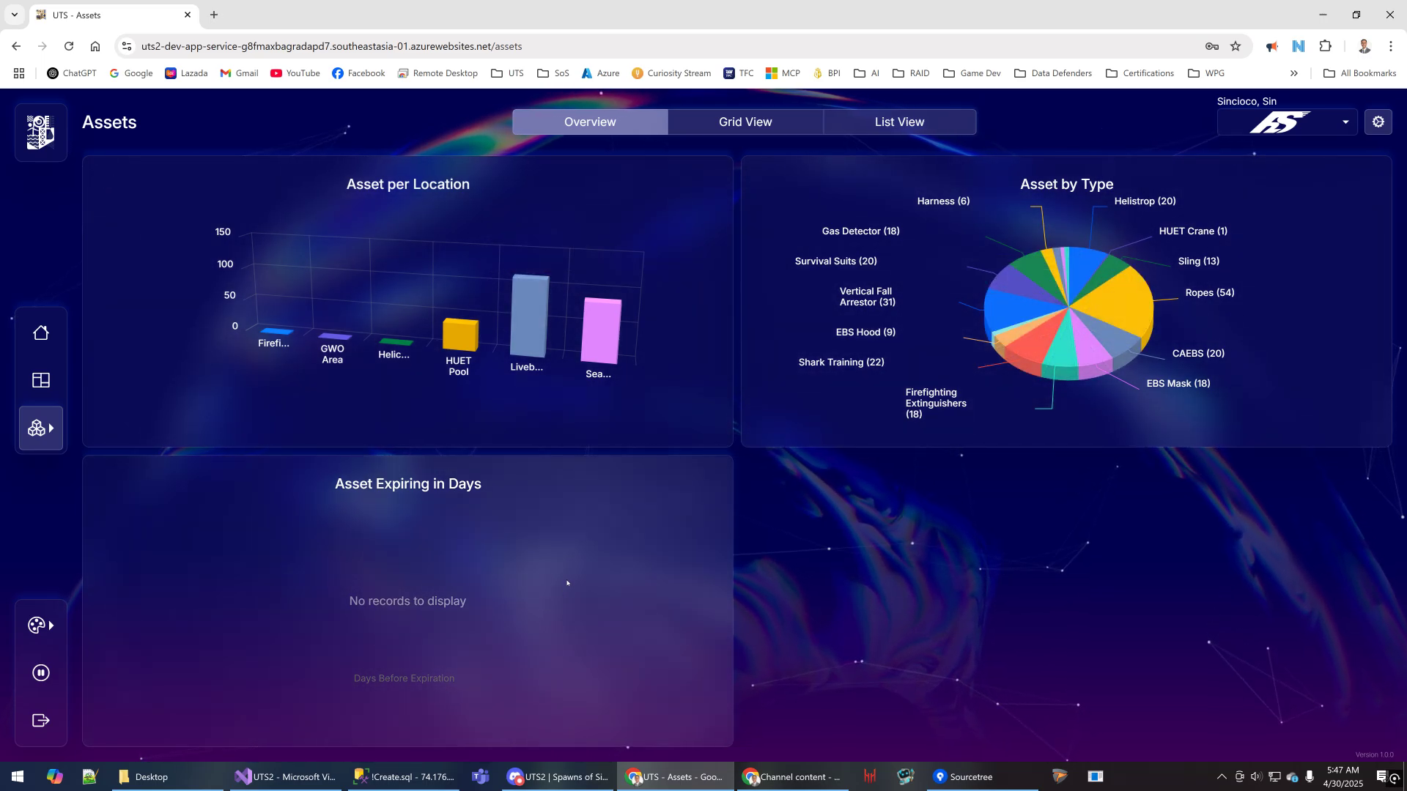
{"action": "left_click", "coordinate": [752, 132]}
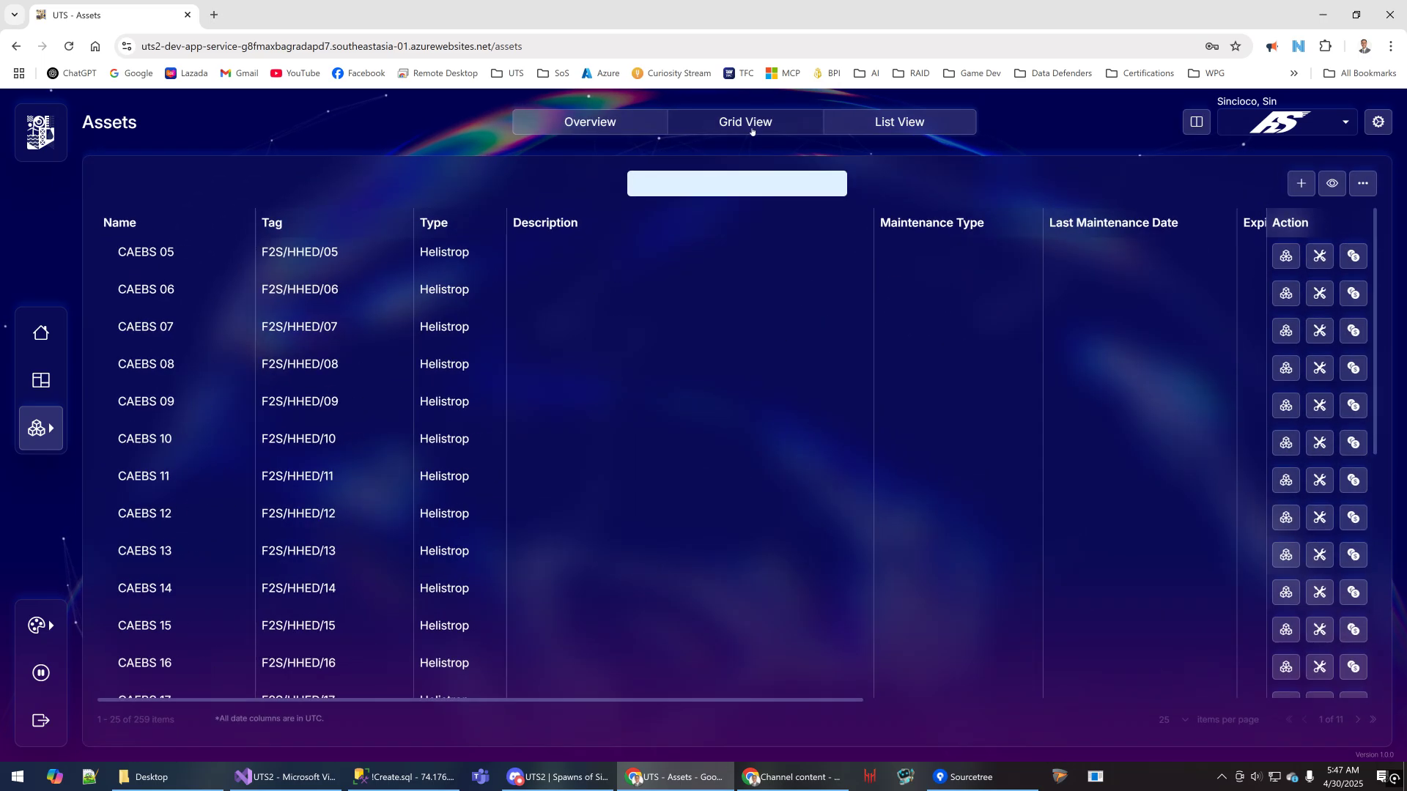
{"action": "scroll", "coordinate": [411, 450], "scroll_direction": "down", "scroll_amount": 3}
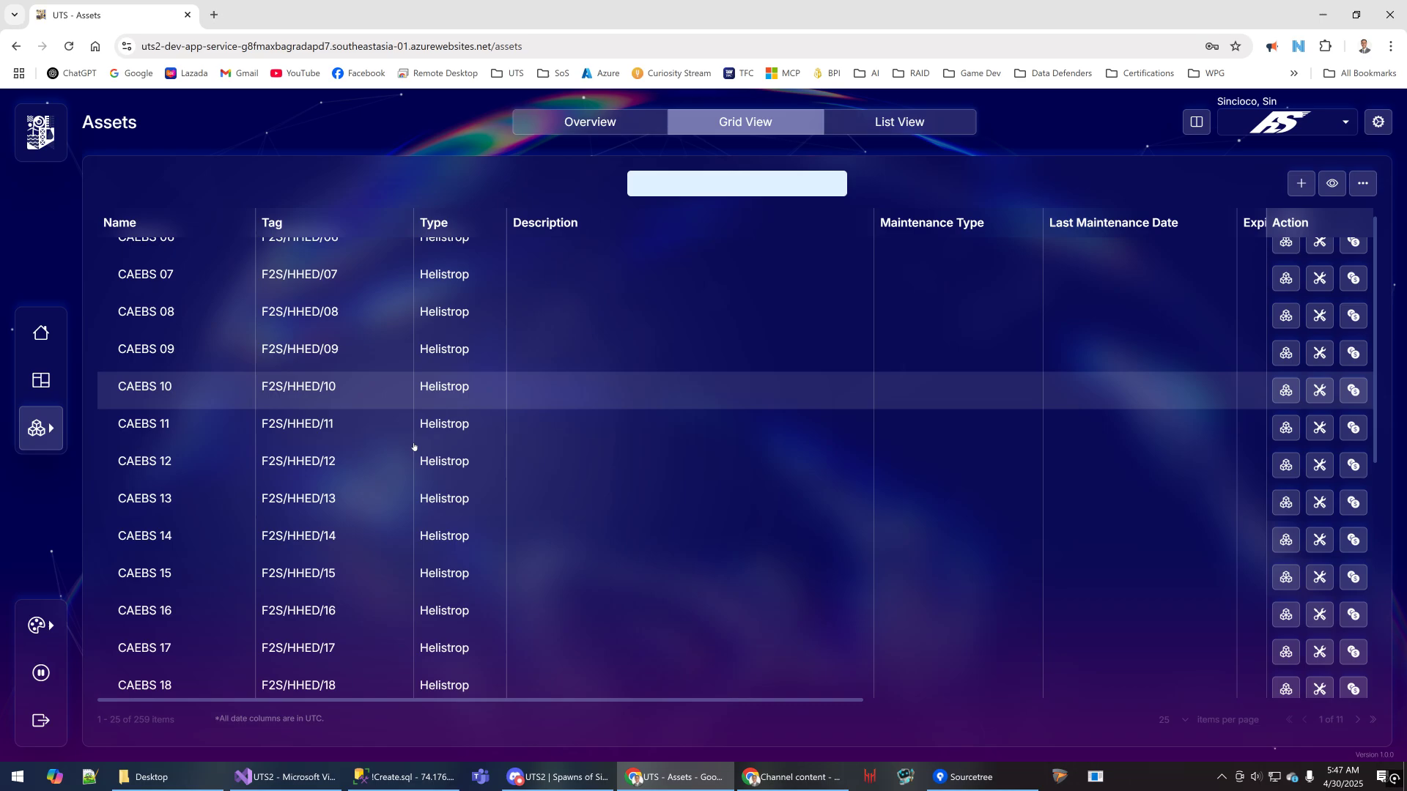
{"action": "scroll", "coordinate": [414, 447], "scroll_direction": "up", "scroll_amount": 3}
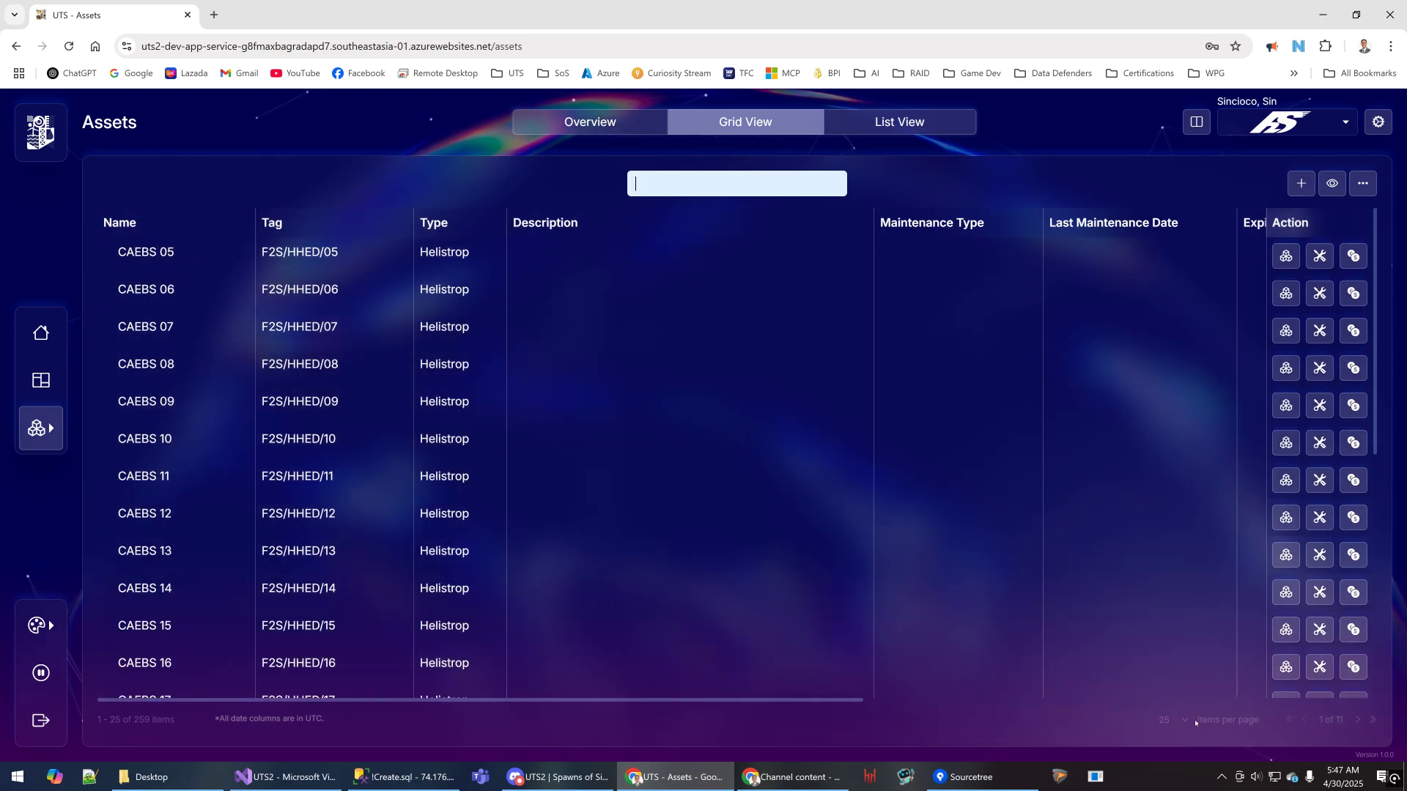
{"action": "left_click", "coordinate": [1172, 720]}
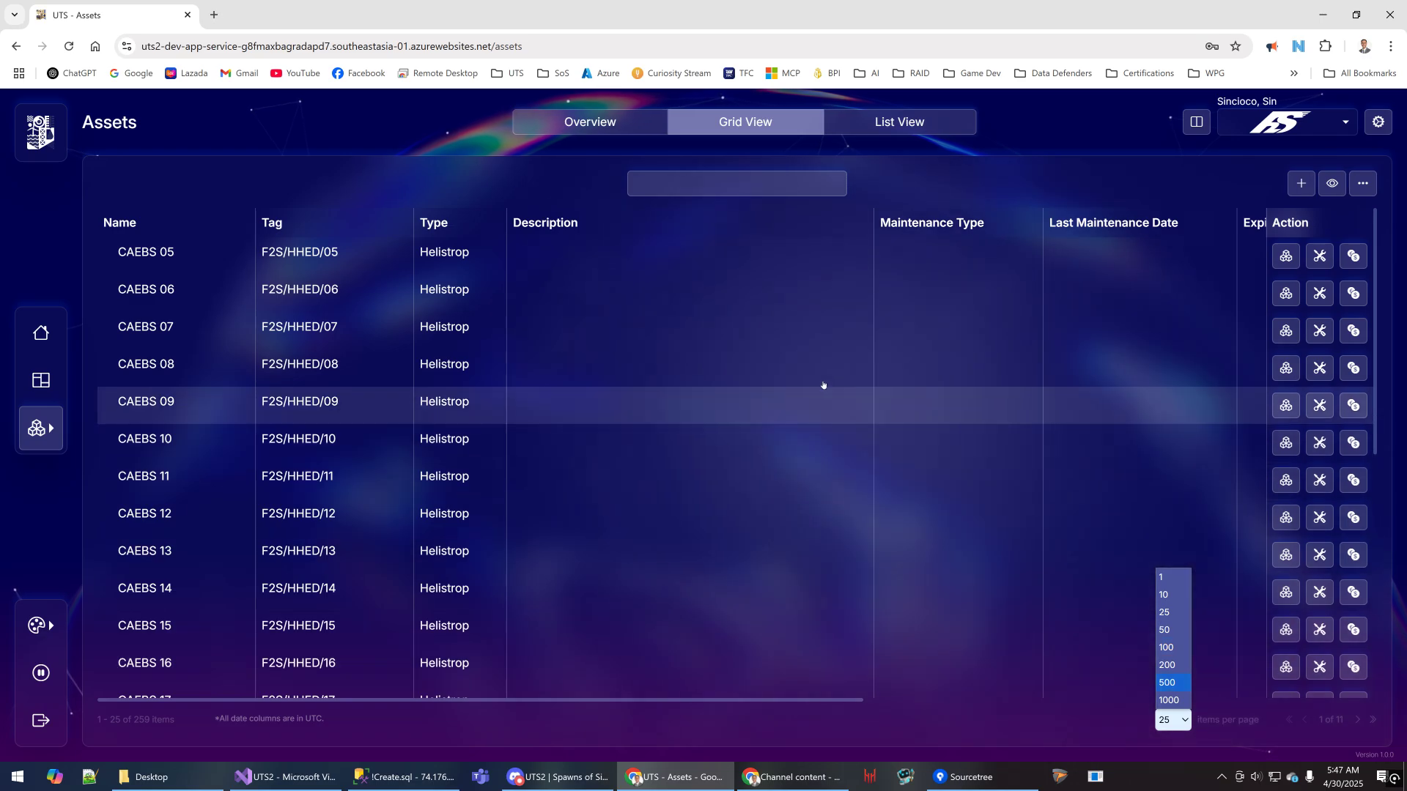
Open asset CAEBS 09 and examine its maintenance records, the maintenance type options and the new maintenance form
{"action": "left_click", "coordinate": [641, 419]}
{"action": "left_click", "coordinate": [640, 414]}
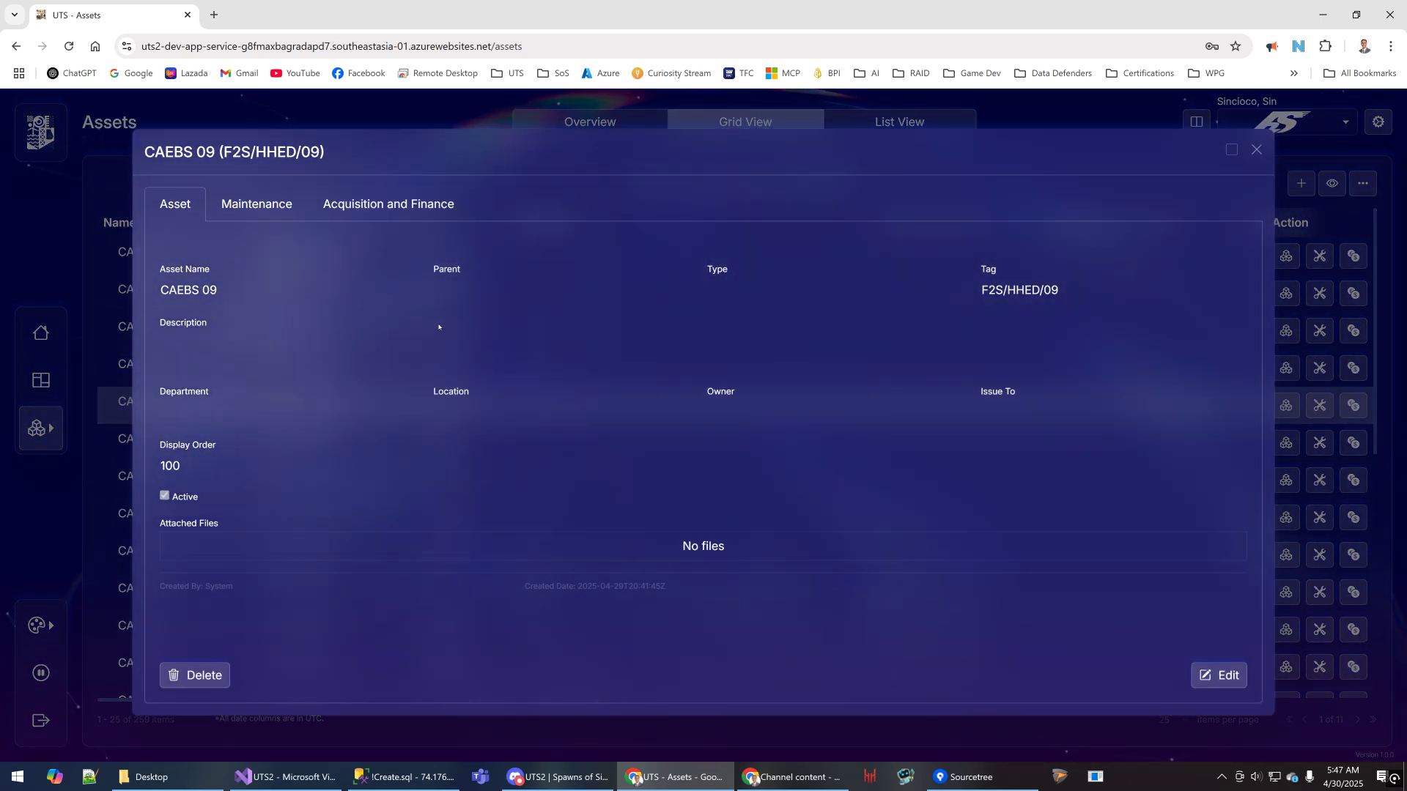
{"action": "left_click", "coordinate": [267, 212]}
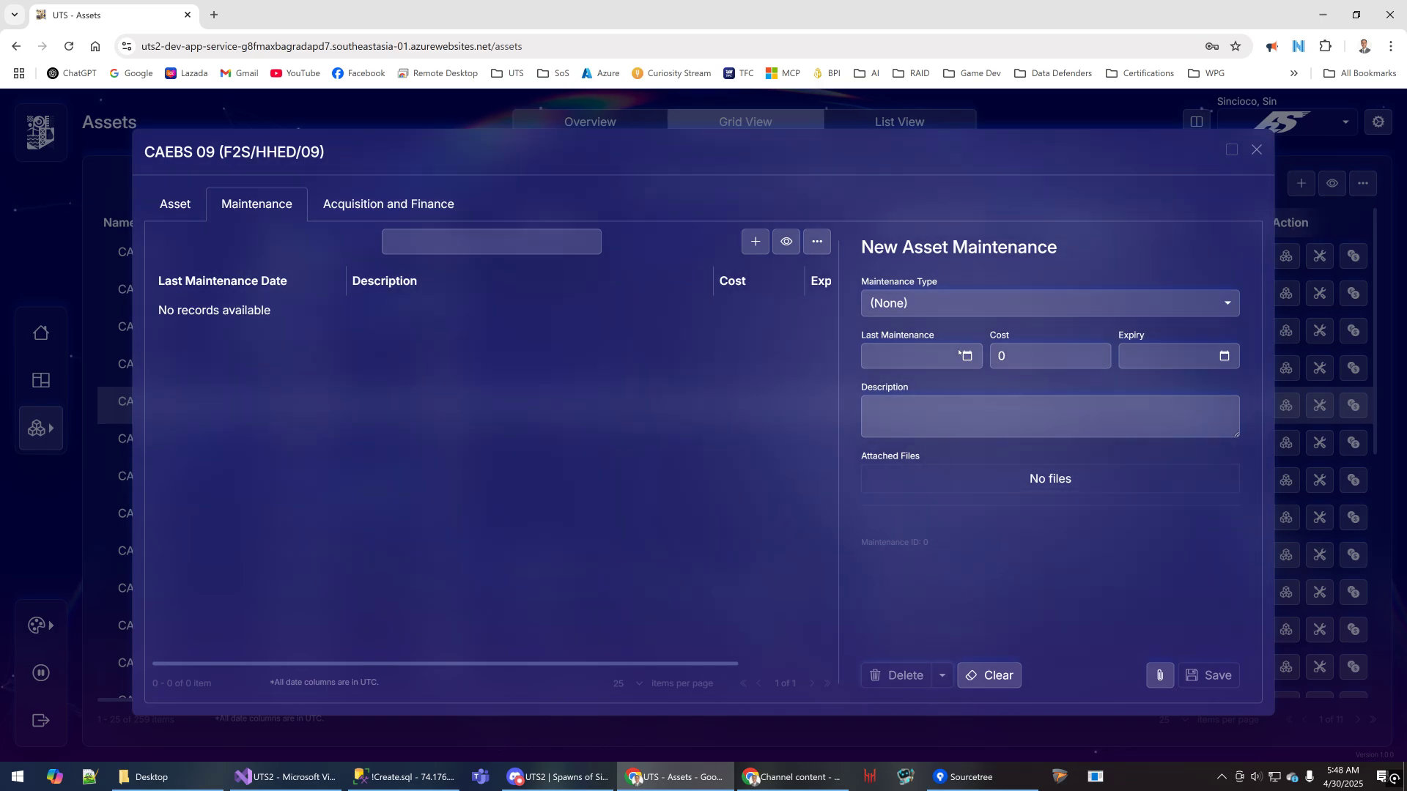
{"action": "left_click", "coordinate": [995, 305]}
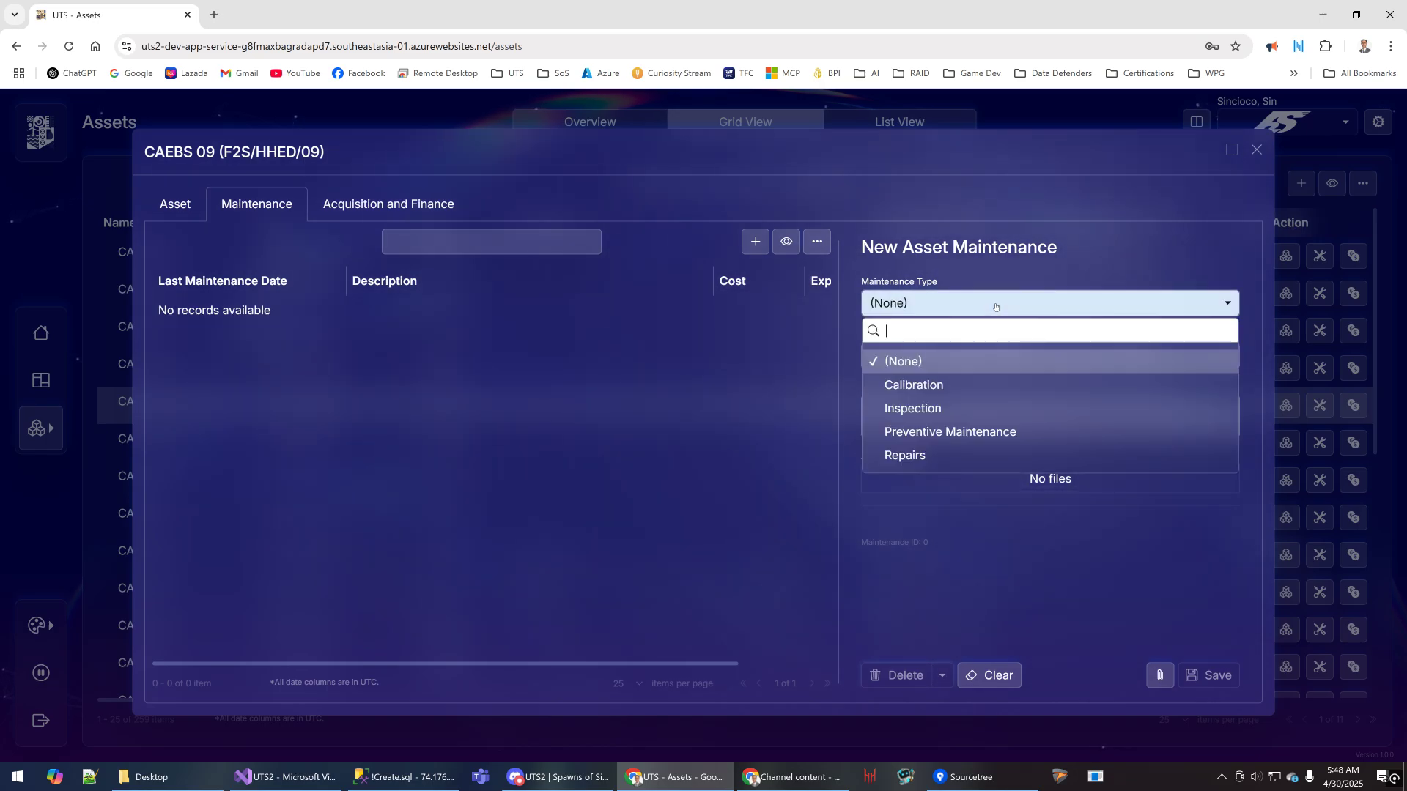
{"action": "left_click", "coordinate": [996, 305]}
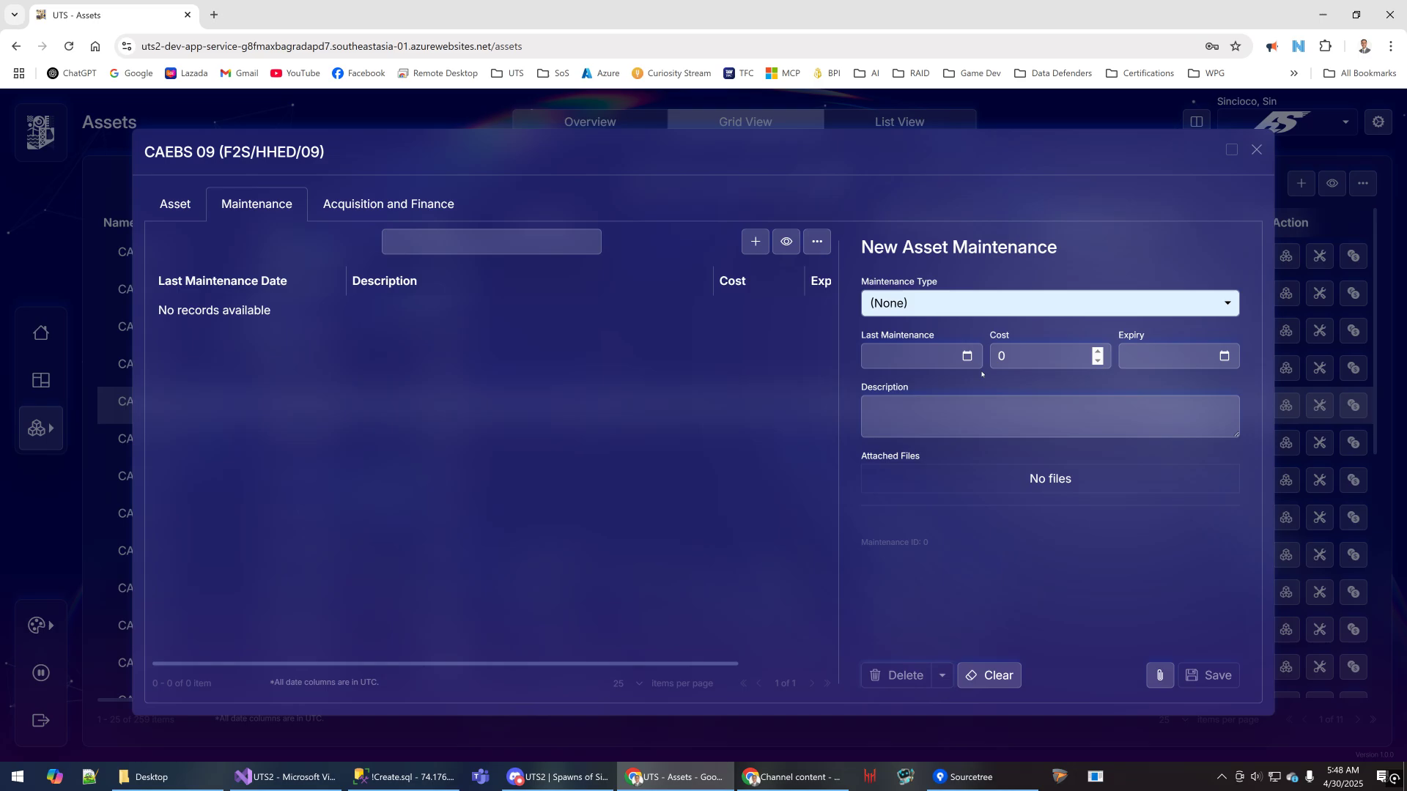
{"action": "left_click", "coordinate": [1225, 358]}
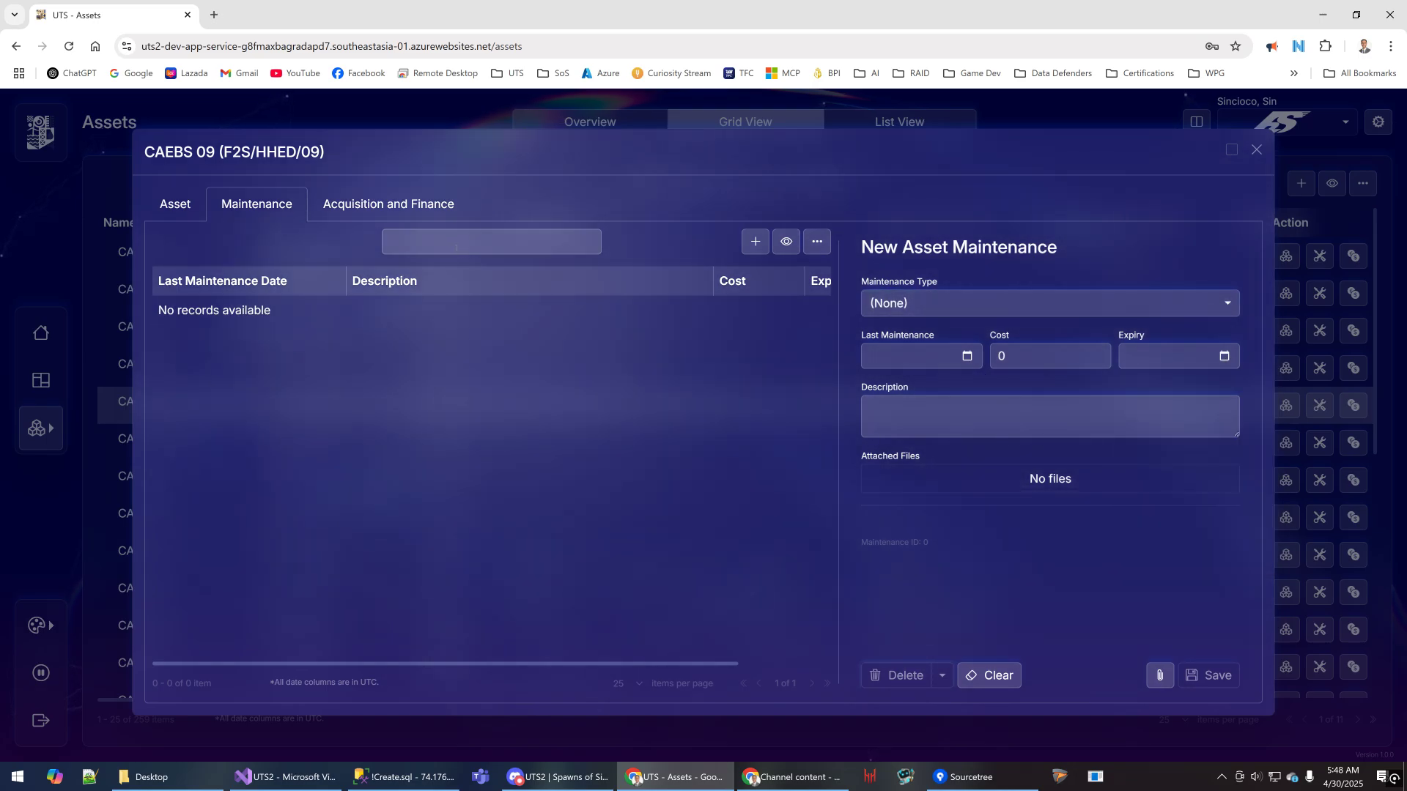
Examine the acquisition and finance form of CAEBS 09, including the depreciation period options, and close the asset
{"action": "left_click", "coordinate": [388, 204]}
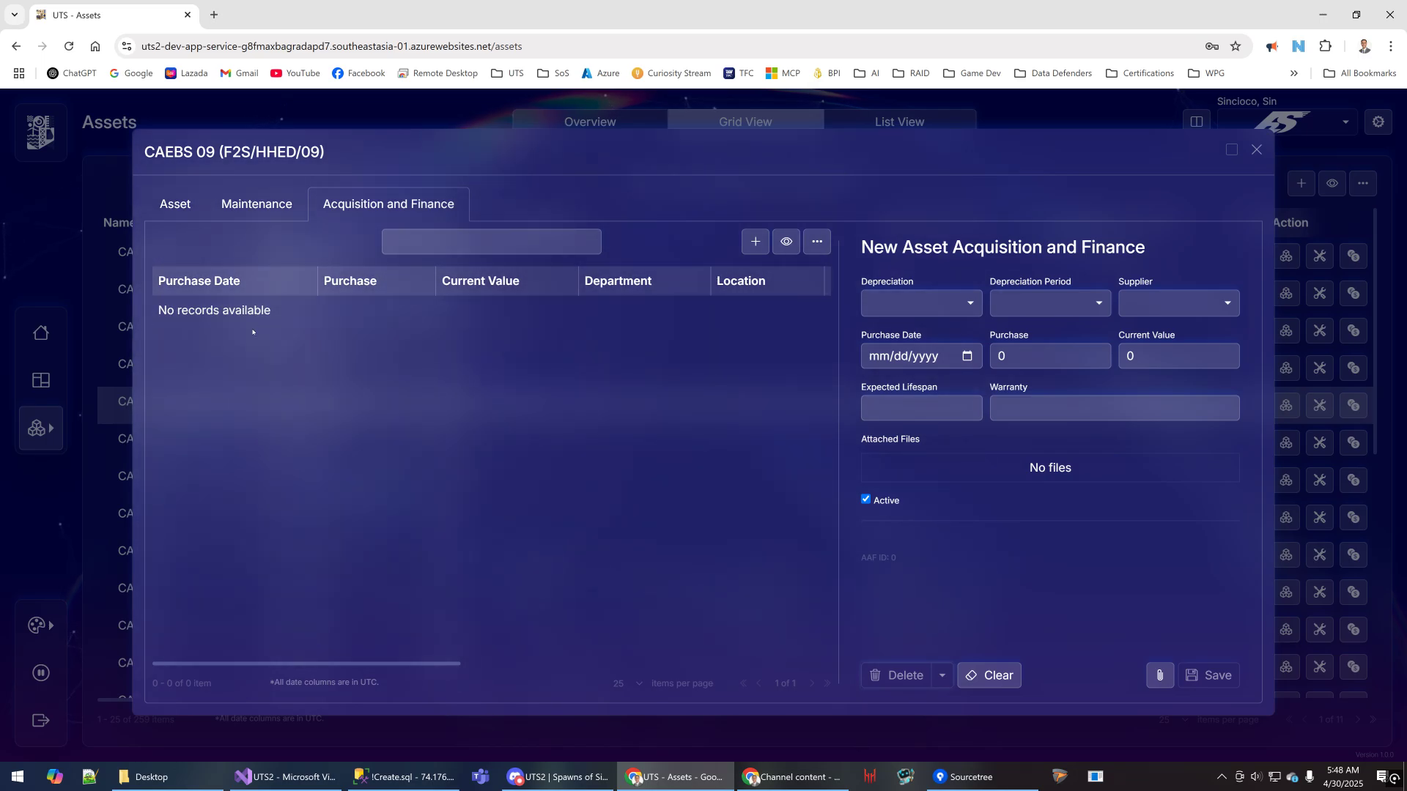
{"action": "left_click", "coordinate": [1080, 313]}
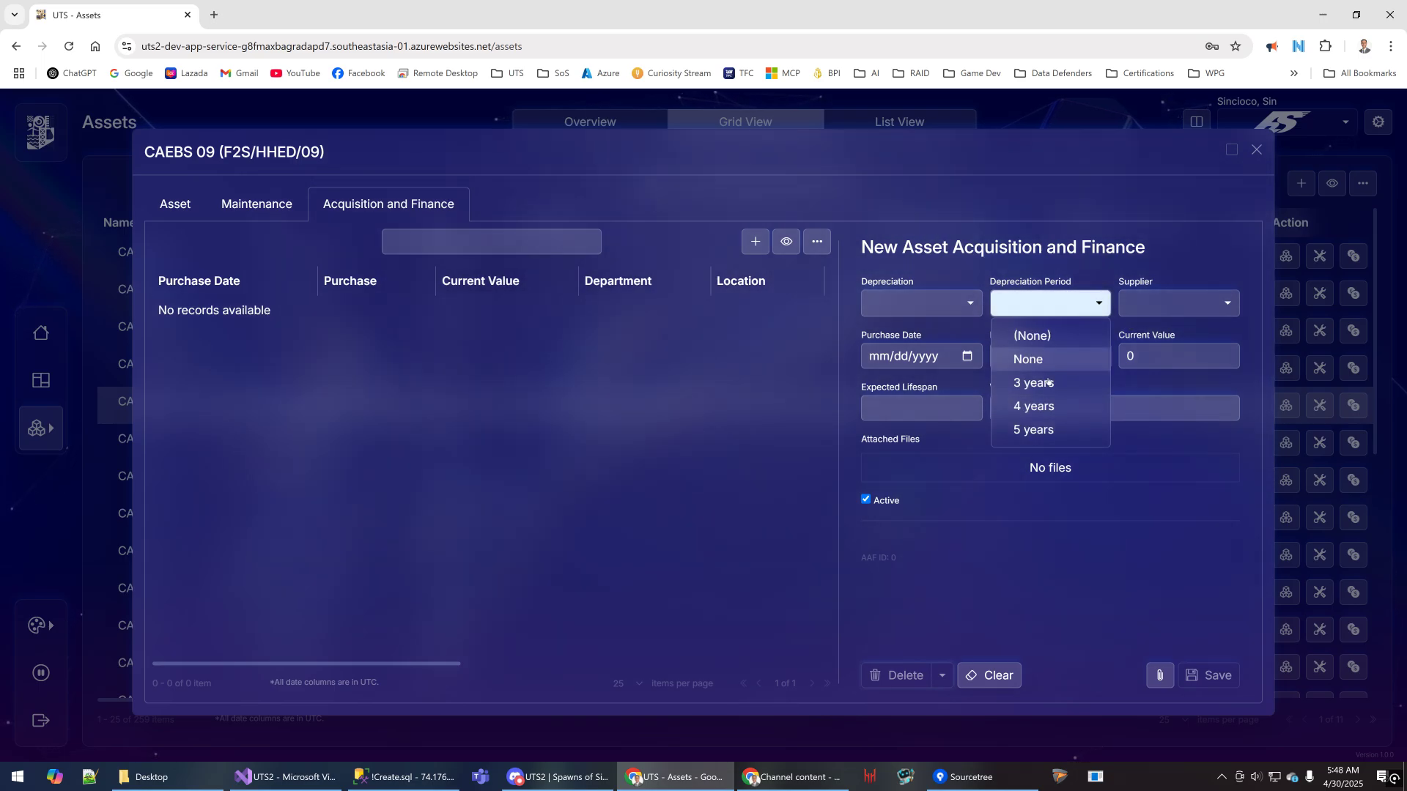
{"action": "left_click", "coordinate": [615, 364]}
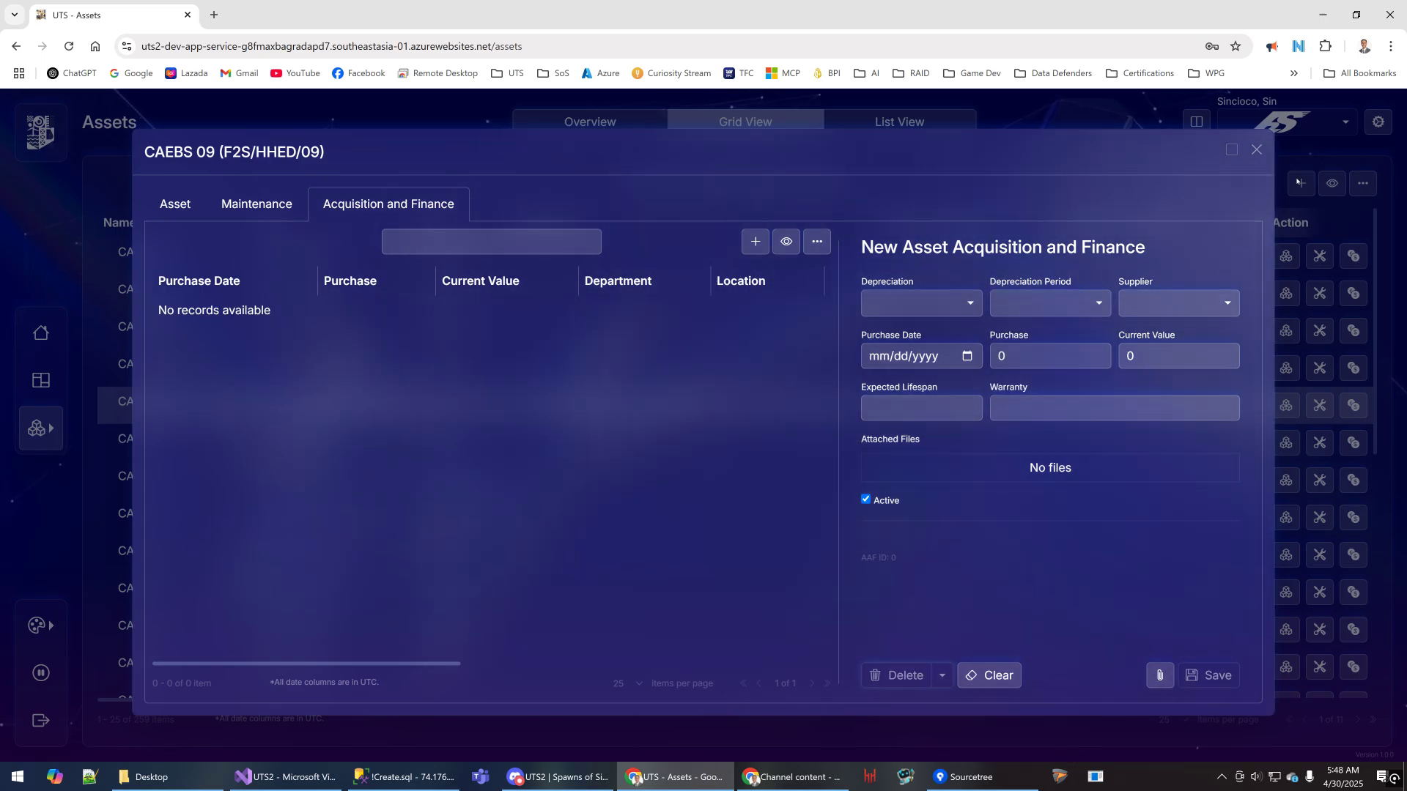
{"action": "left_click", "coordinate": [1257, 150]}
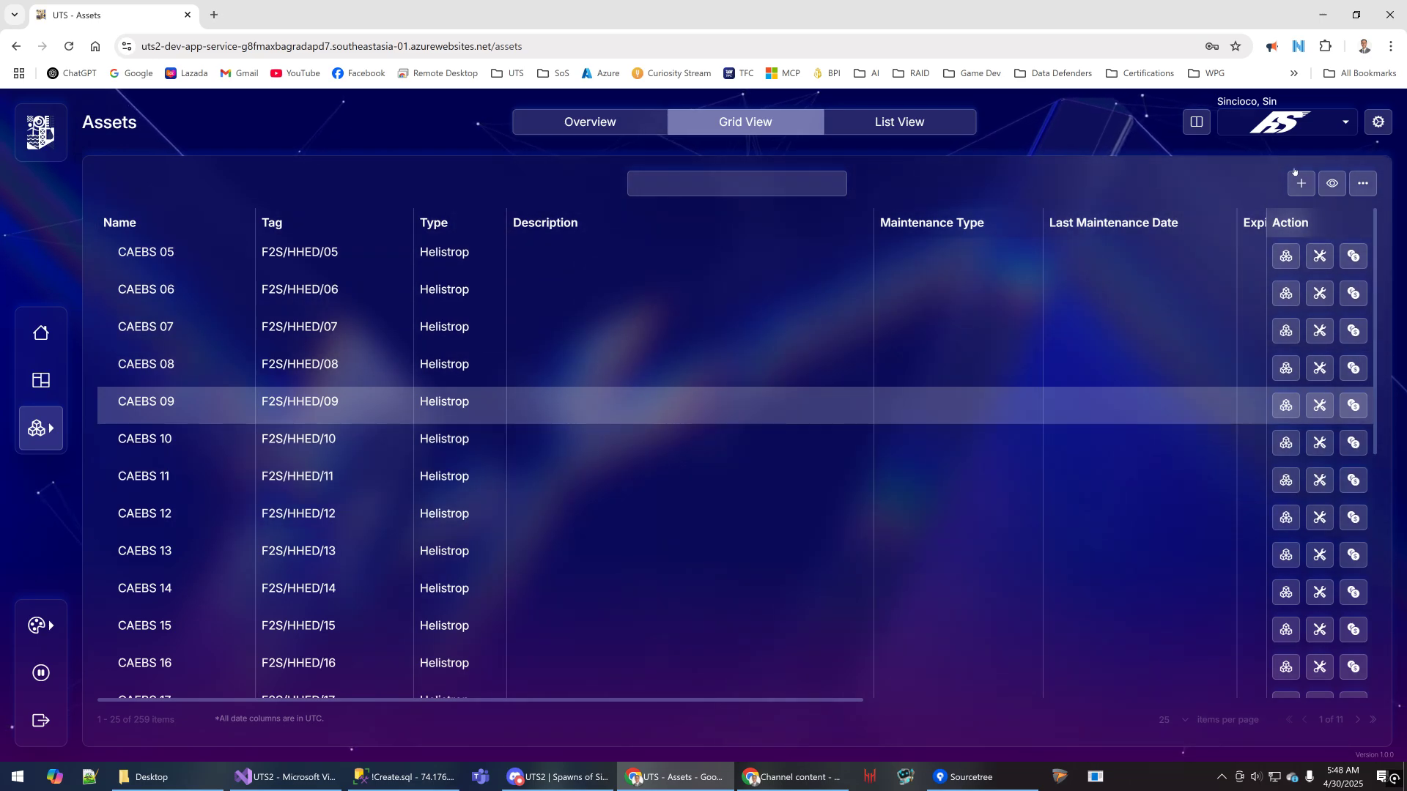
Browse the first three pages of assets with the reduced column set and return to the first page with all columns
{"action": "left_click", "coordinate": [1332, 185]}
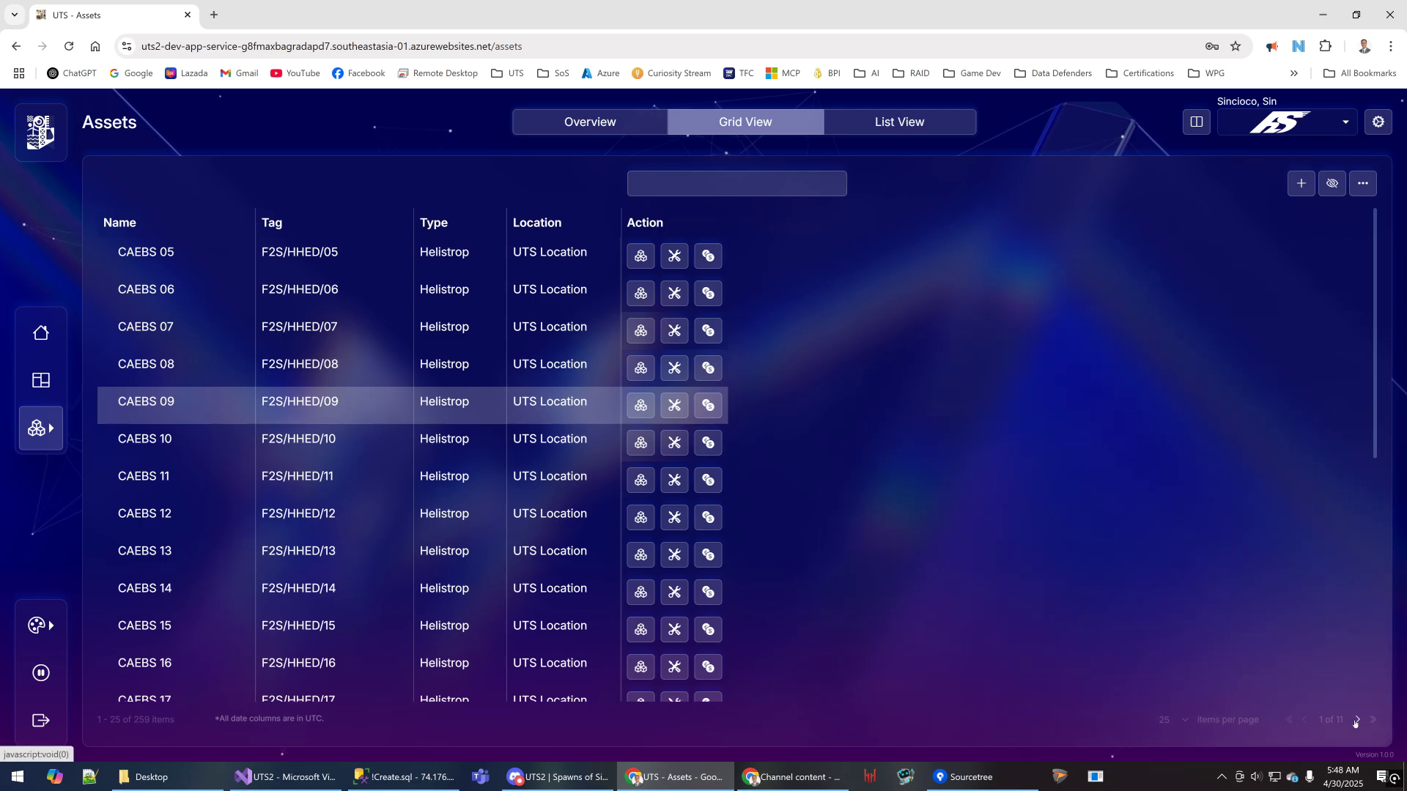
{"action": "left_click", "coordinate": [1357, 720]}
{"action": "left_click", "coordinate": [1357, 720]}
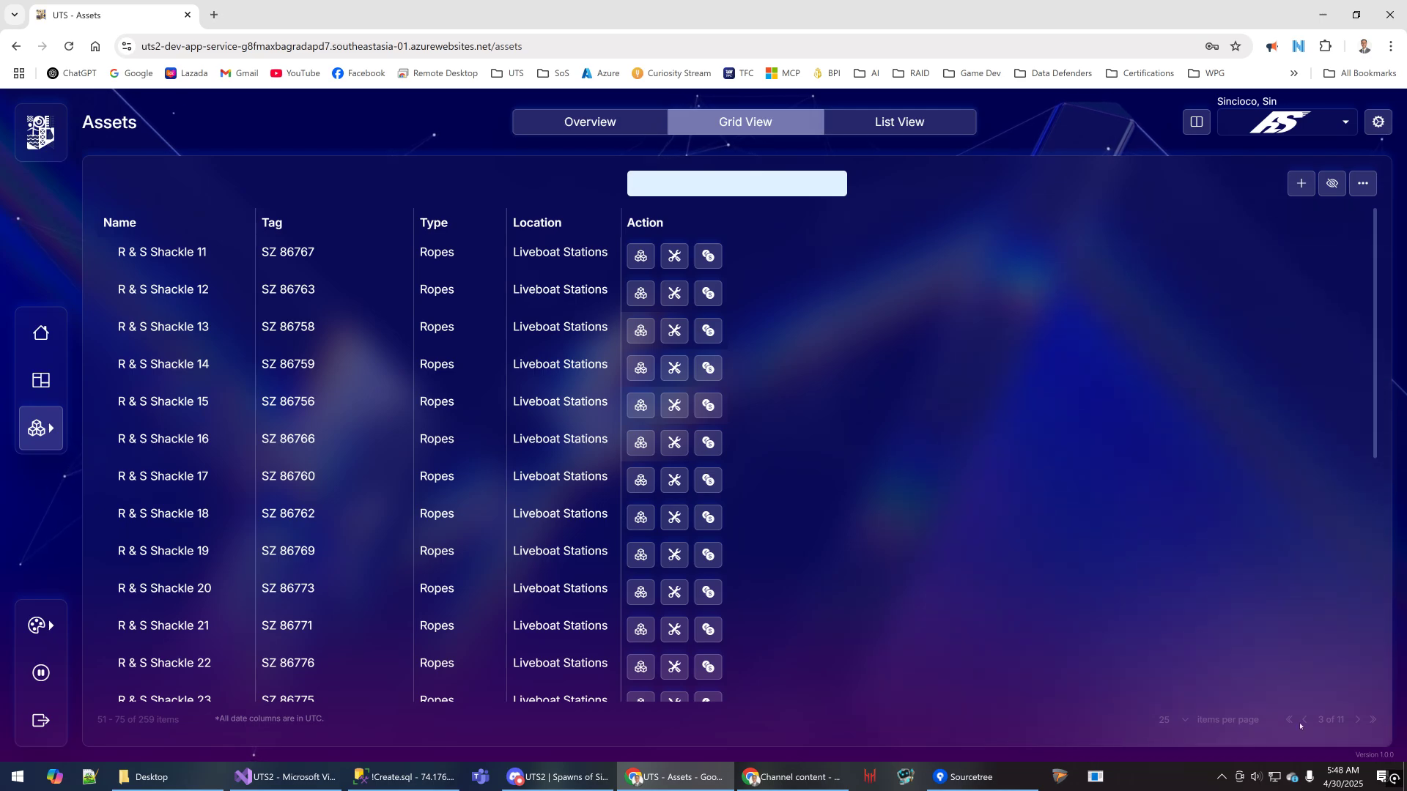
{"action": "left_click", "coordinate": [1303, 721]}
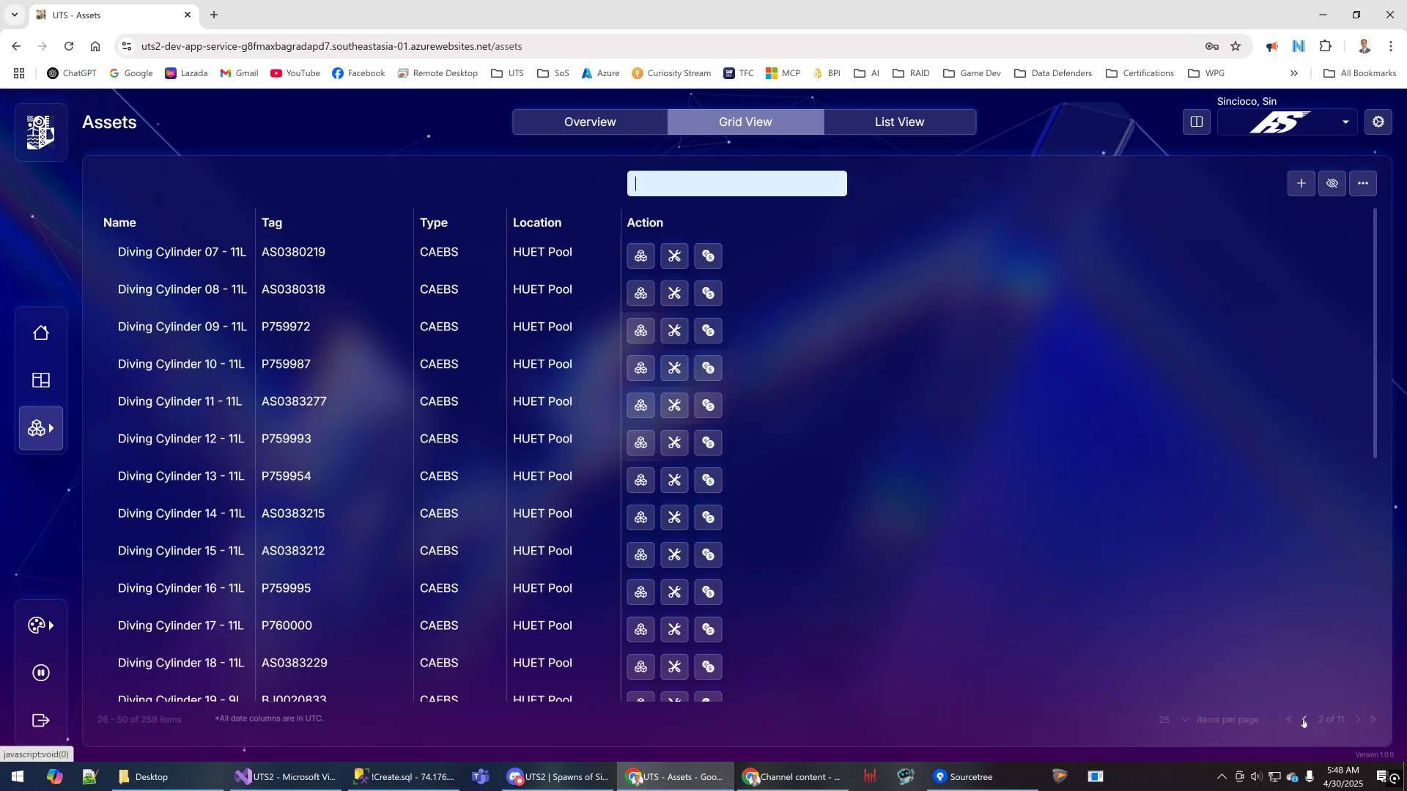
{"action": "left_click", "coordinate": [1304, 721]}
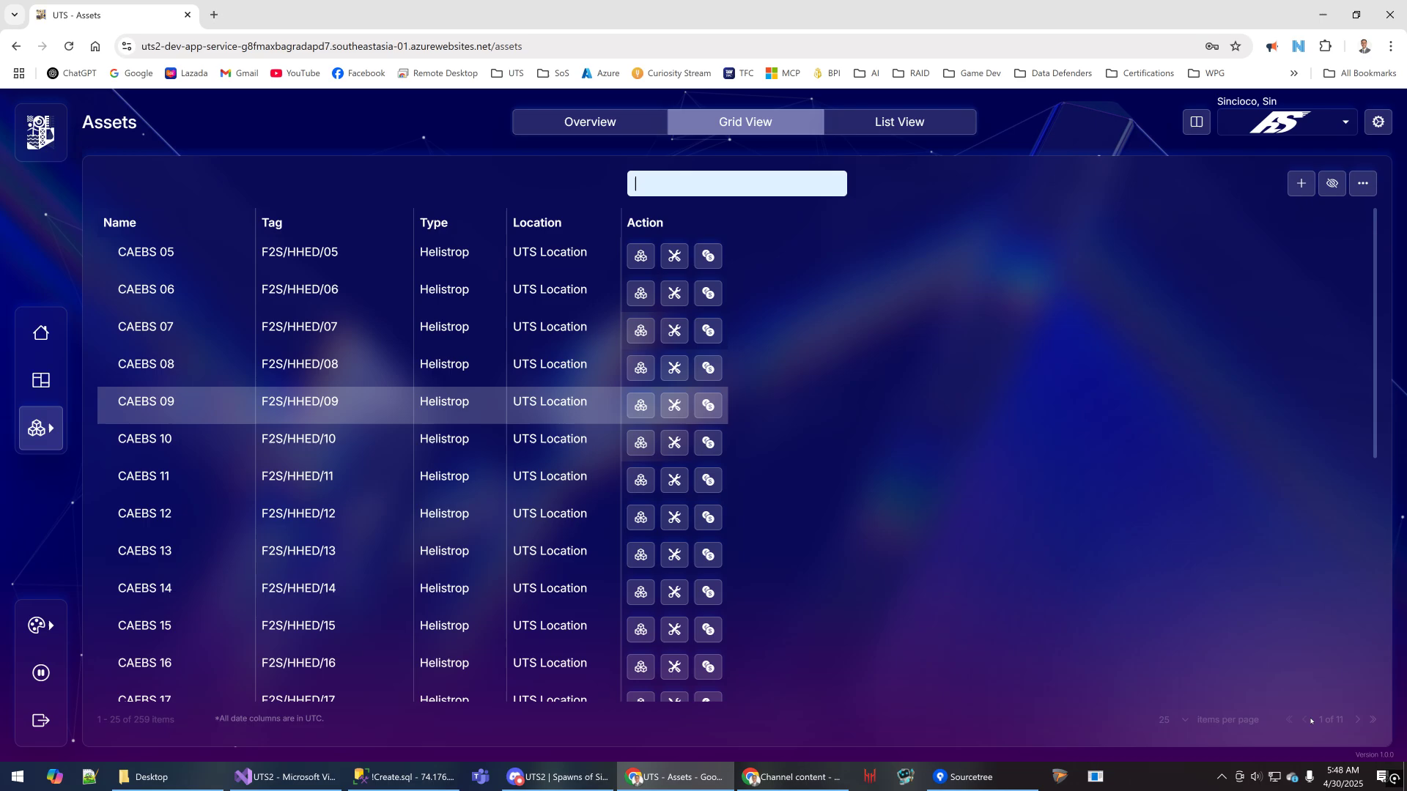
{"action": "left_click", "coordinate": [1334, 184]}
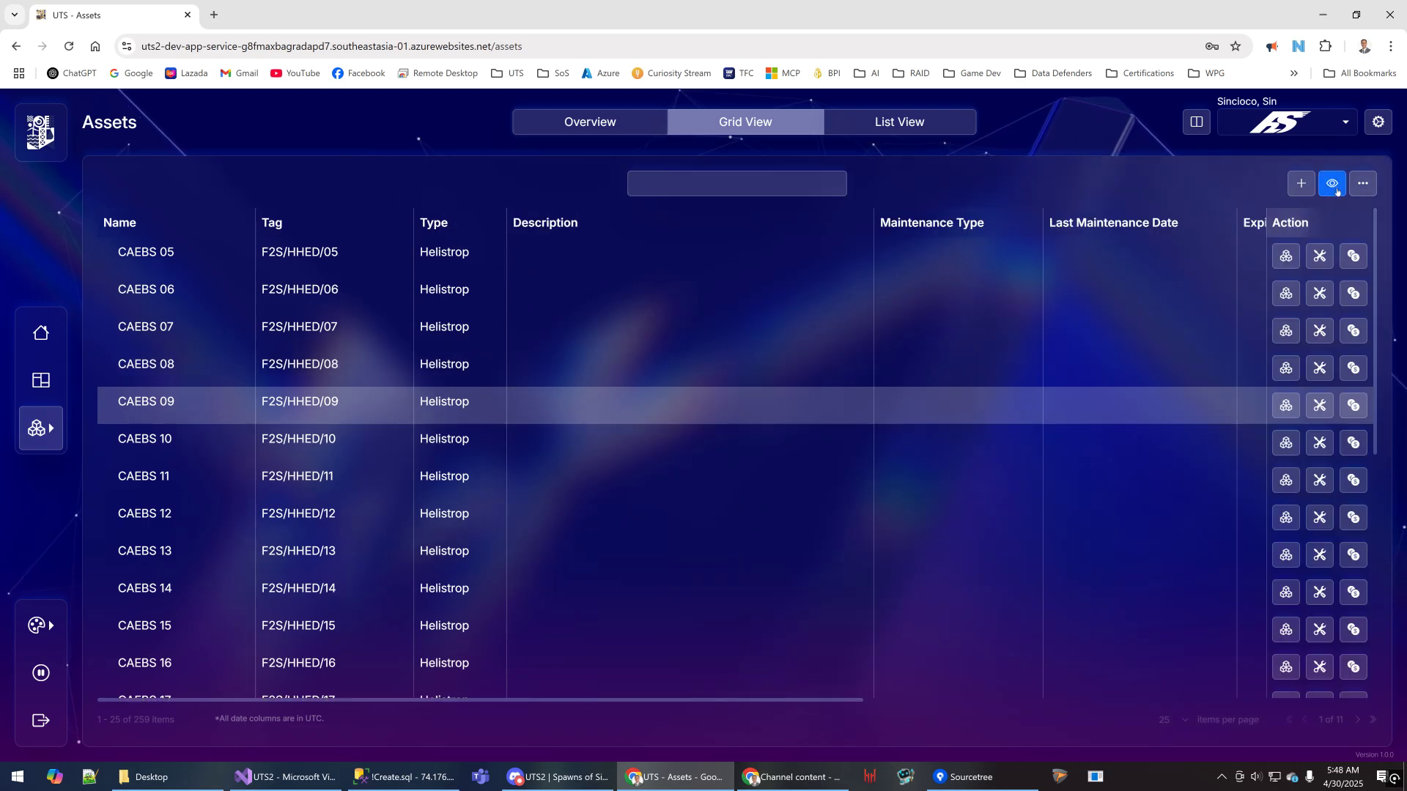
Start a new asset with the name "Asset" and the tag "xxxx"
{"action": "left_click", "coordinate": [1300, 185]}
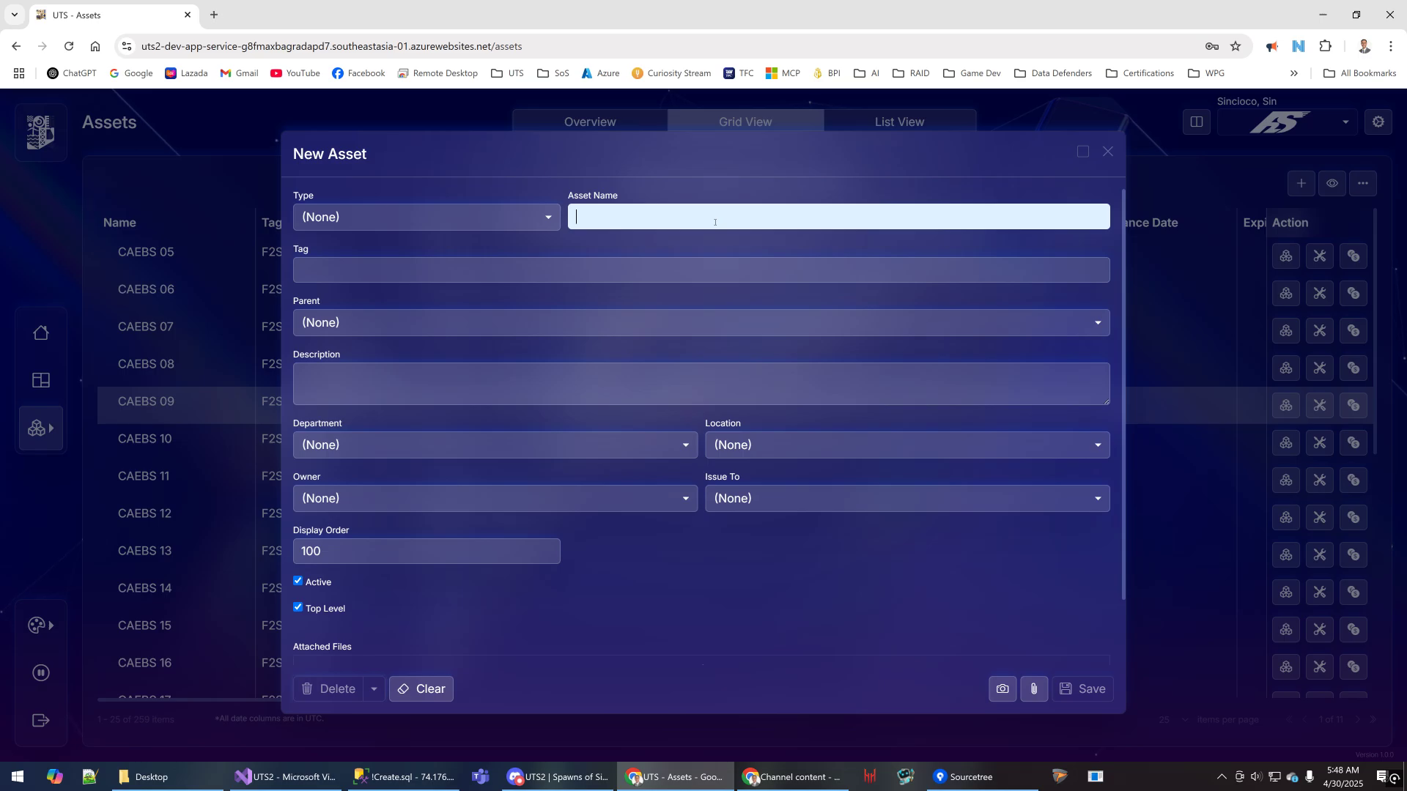
{"action": "type", "text": "Asset"}
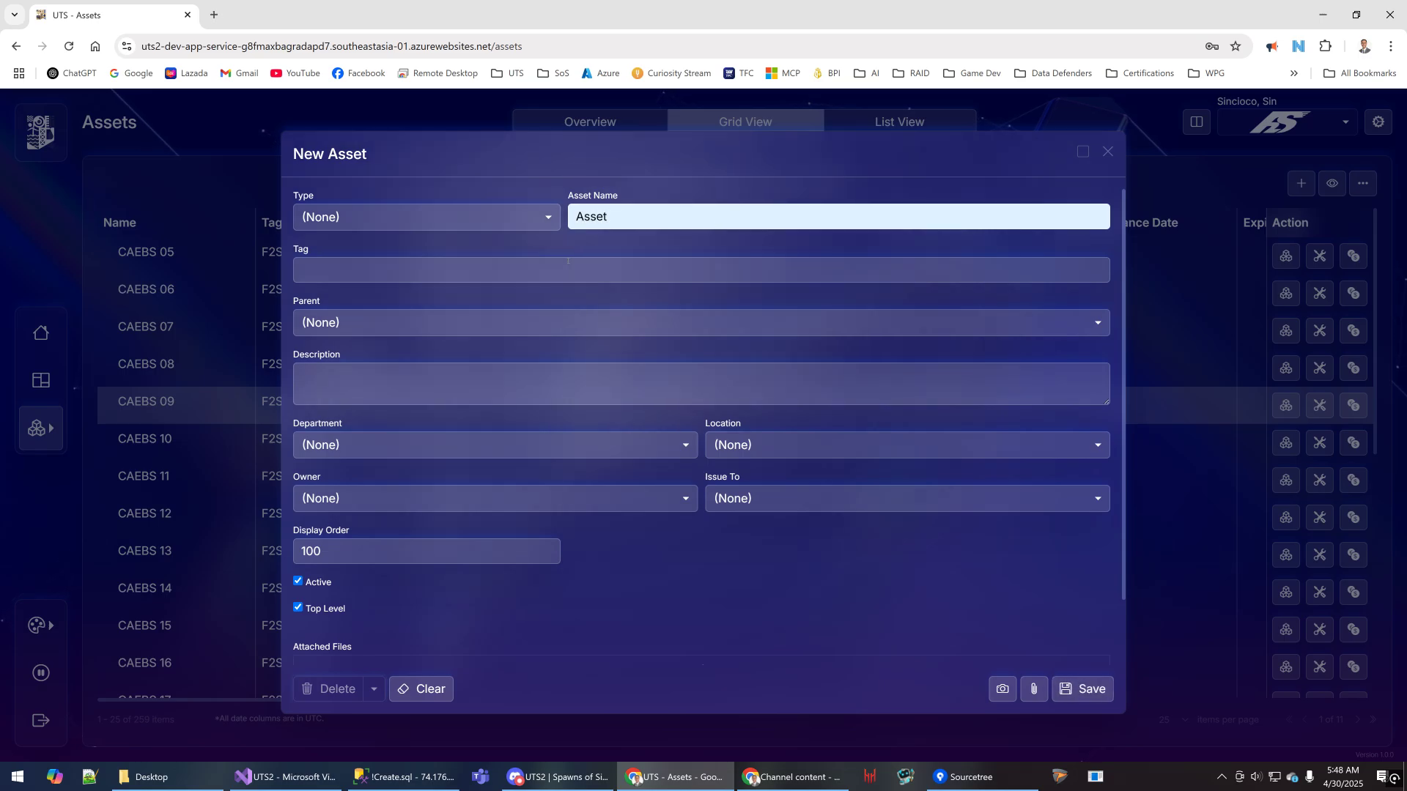
{"action": "left_click", "coordinate": [566, 271]}
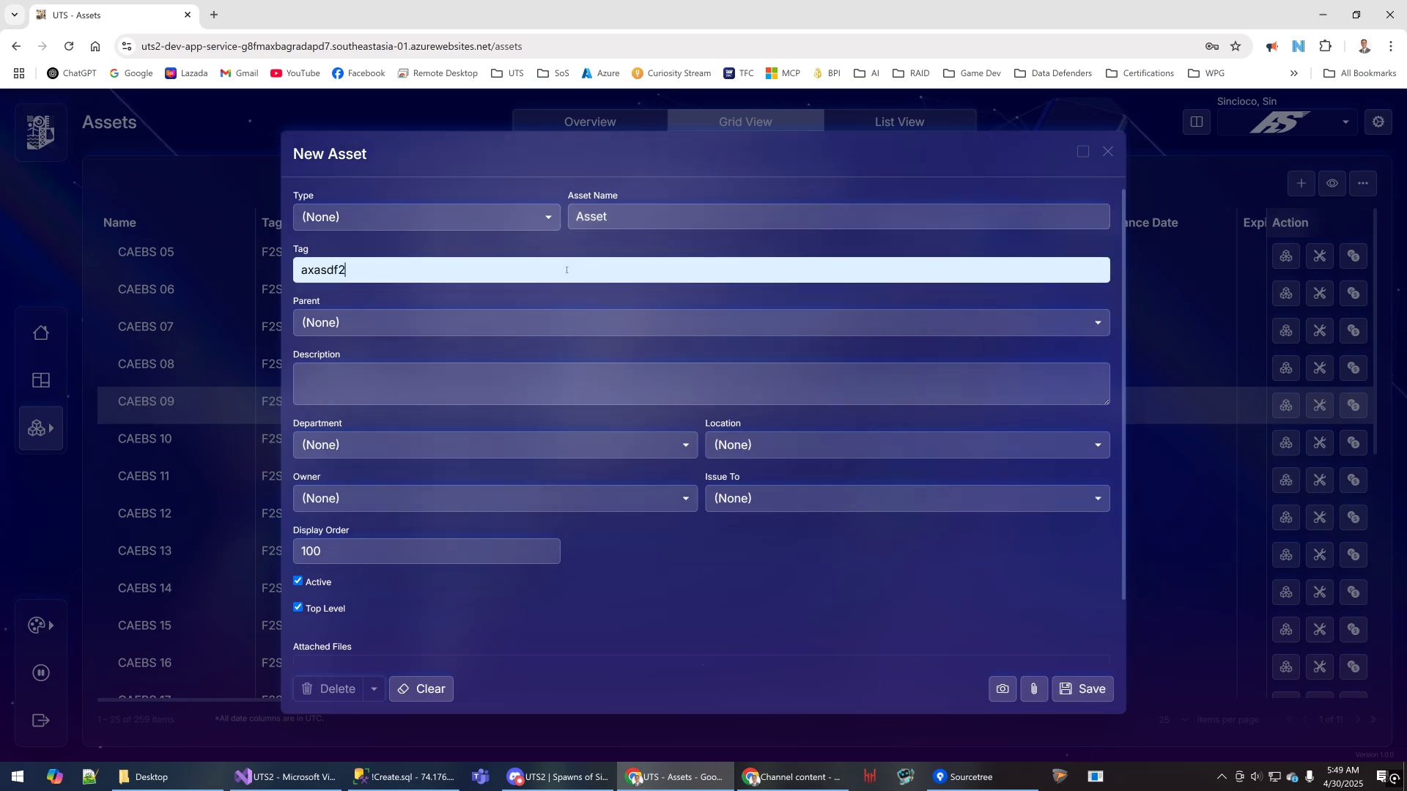
{"action": "double_click", "coordinate": [299, 272]}
{"action": "type", "text": "xxxx"}
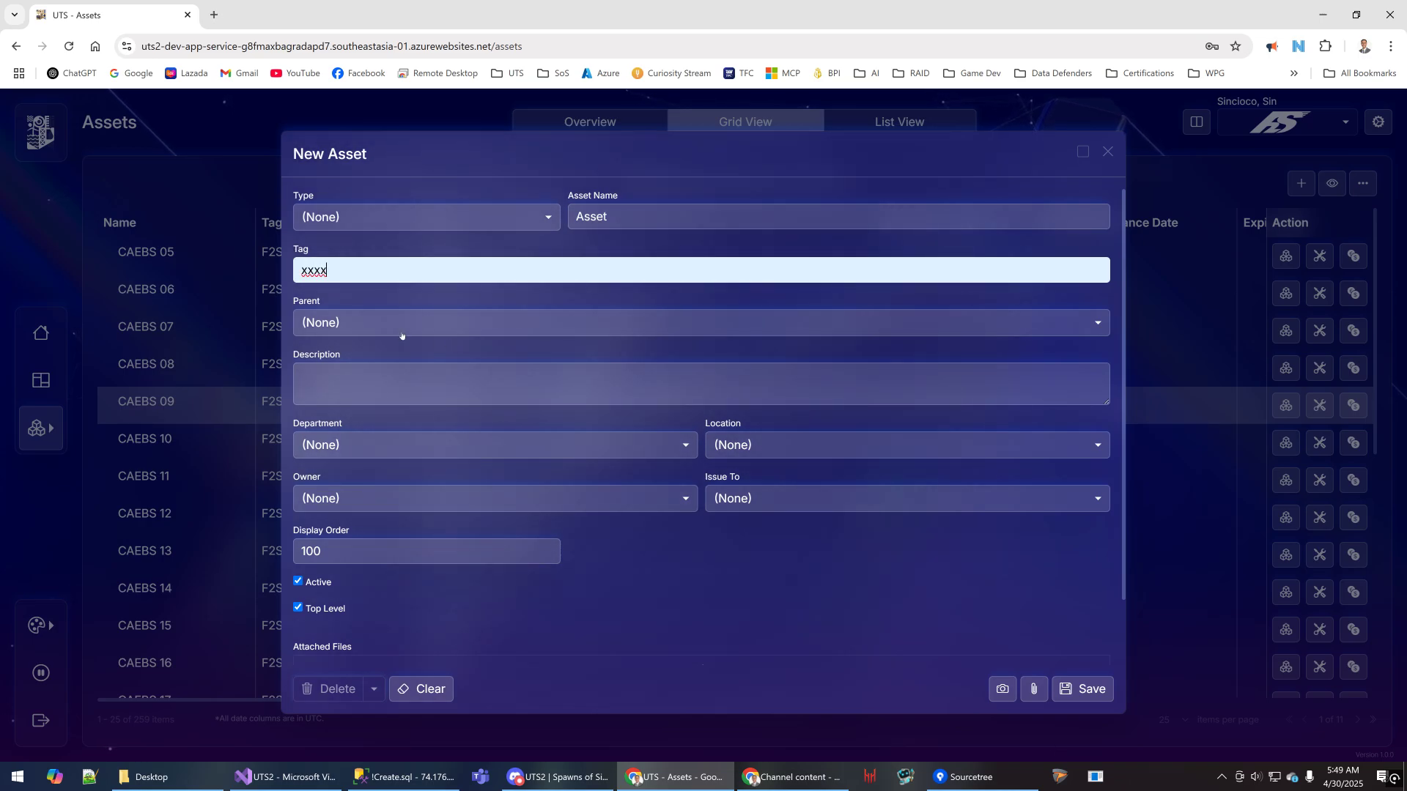
Set the new asset's parent to CAEBS 05 and change its name to "Asset - Child 1"
{"action": "left_click", "coordinate": [552, 331]}
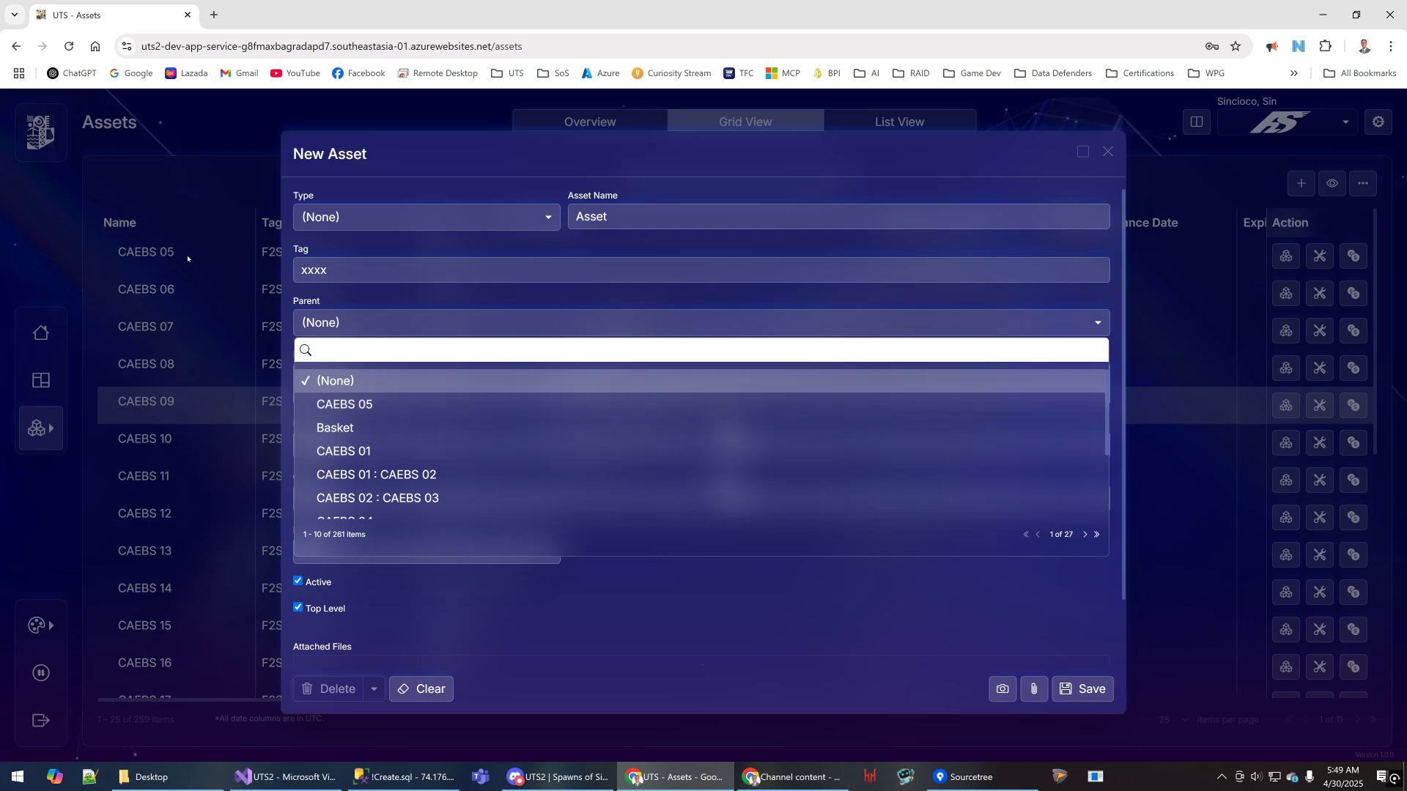
{"action": "scroll", "coordinate": [481, 465], "scroll_direction": "down", "scroll_amount": 2}
{"action": "scroll", "coordinate": [481, 469], "scroll_direction": "up", "scroll_amount": 2}
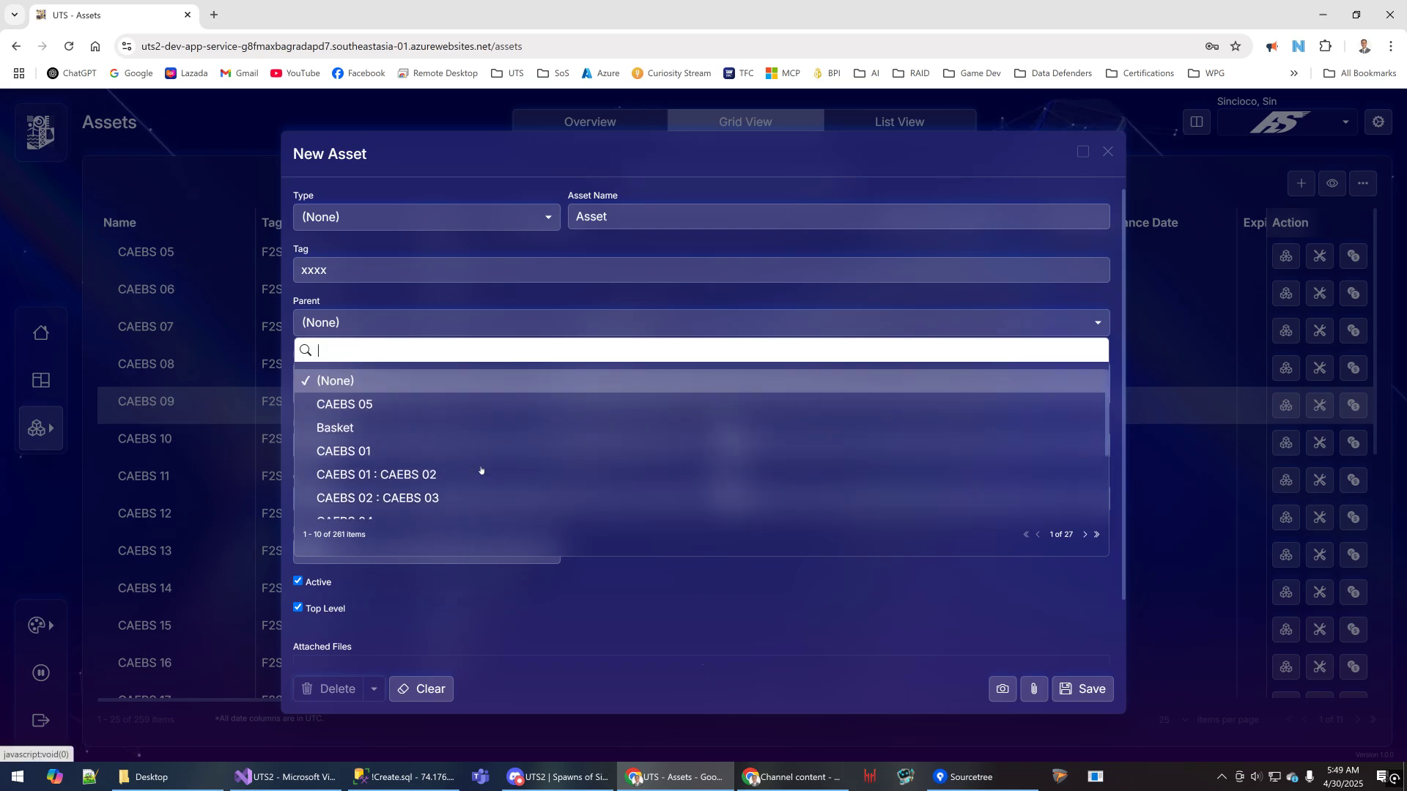
{"action": "left_click", "coordinate": [364, 411]}
{"action": "left_click", "coordinate": [658, 221]}
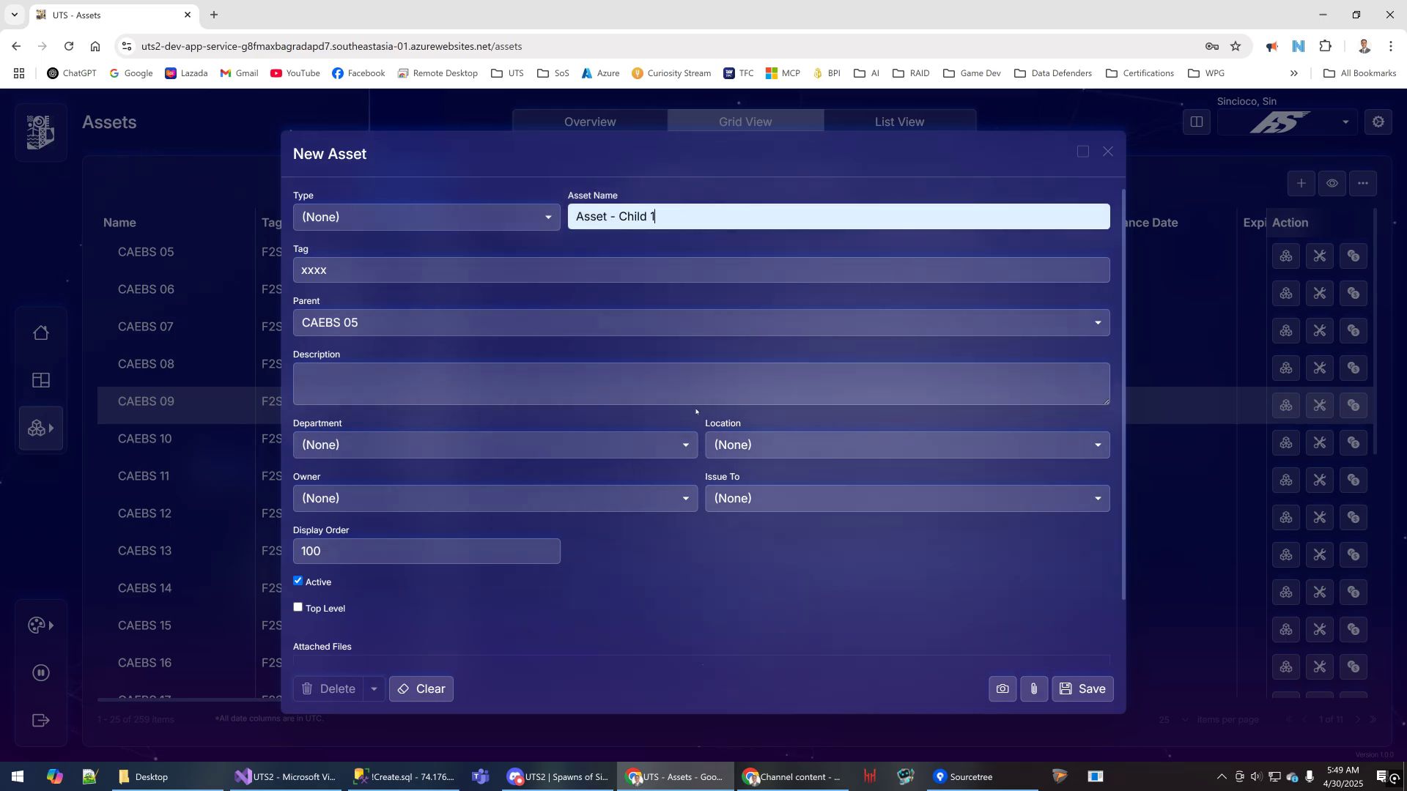
Set the new asset's department to Department 1, location to Firefighting Ground and owner to Owner 2
{"action": "left_click", "coordinate": [419, 449]}
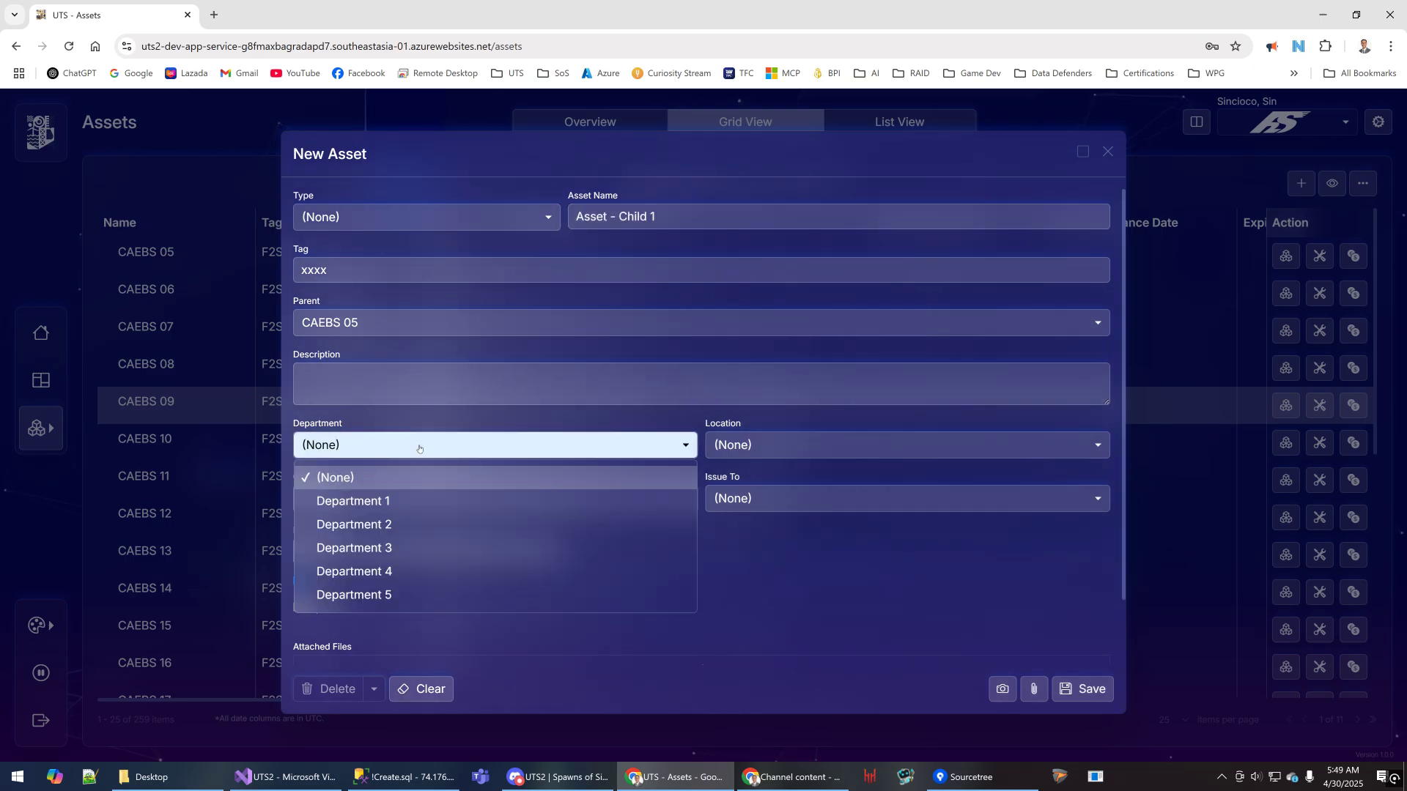
{"action": "left_click", "coordinate": [411, 501]}
{"action": "left_click", "coordinate": [760, 447]}
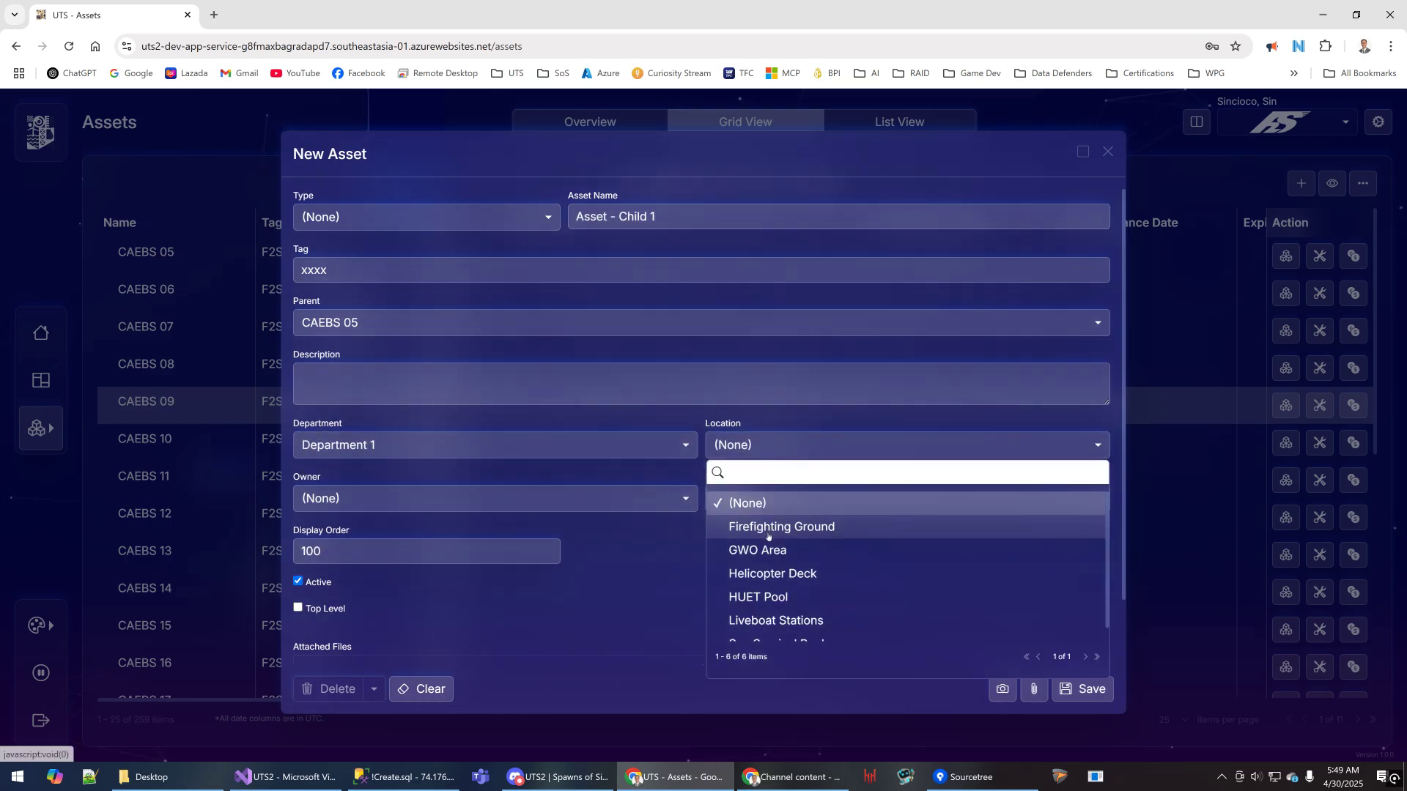
{"action": "left_click", "coordinate": [768, 529]}
{"action": "left_click", "coordinate": [454, 499]}
{"action": "left_click", "coordinate": [402, 604]}
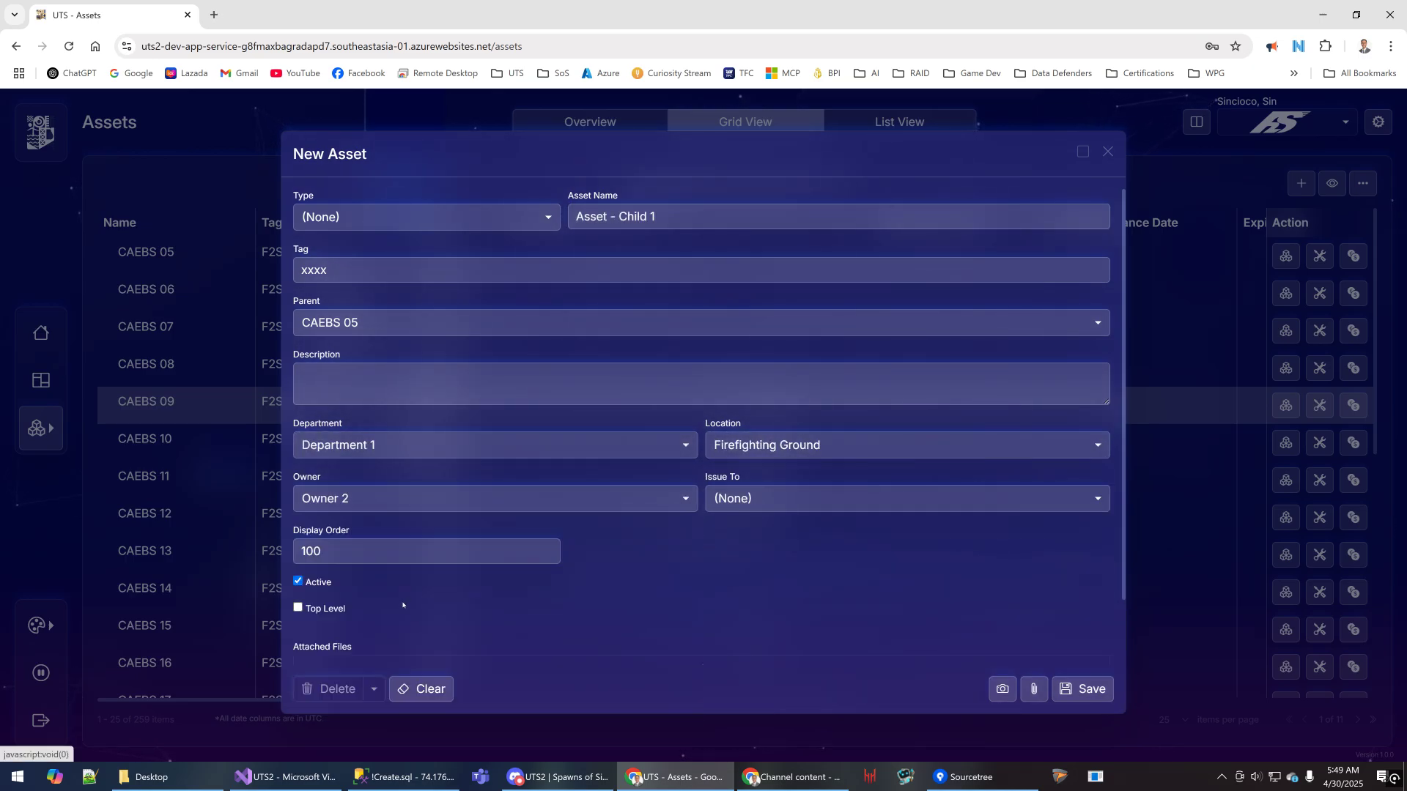
Review the available Issue To, Department and Location choices without changing them, and save the new asset
{"action": "left_click", "coordinate": [758, 504]}
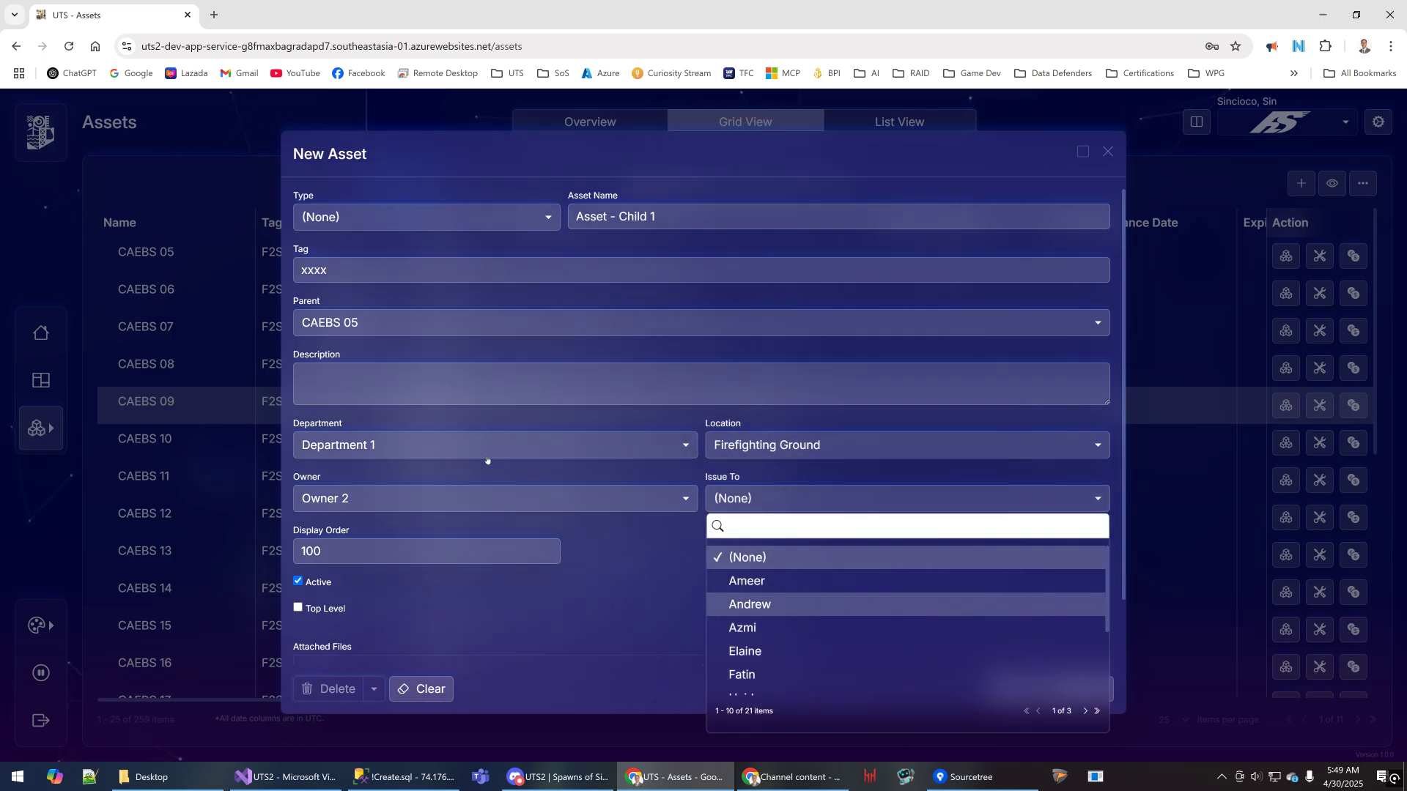
{"action": "left_click", "coordinate": [472, 449]}
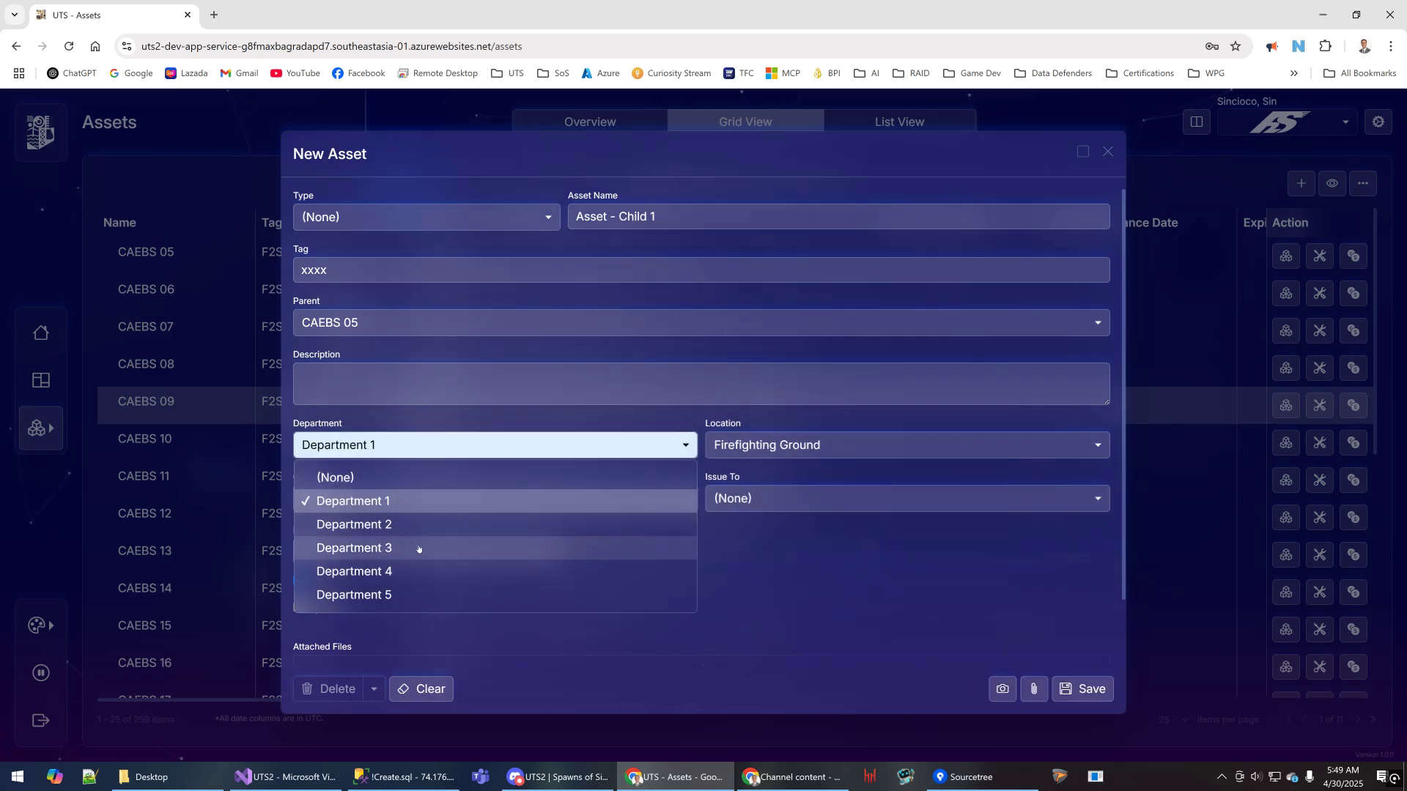
{"action": "left_click", "coordinate": [753, 446]}
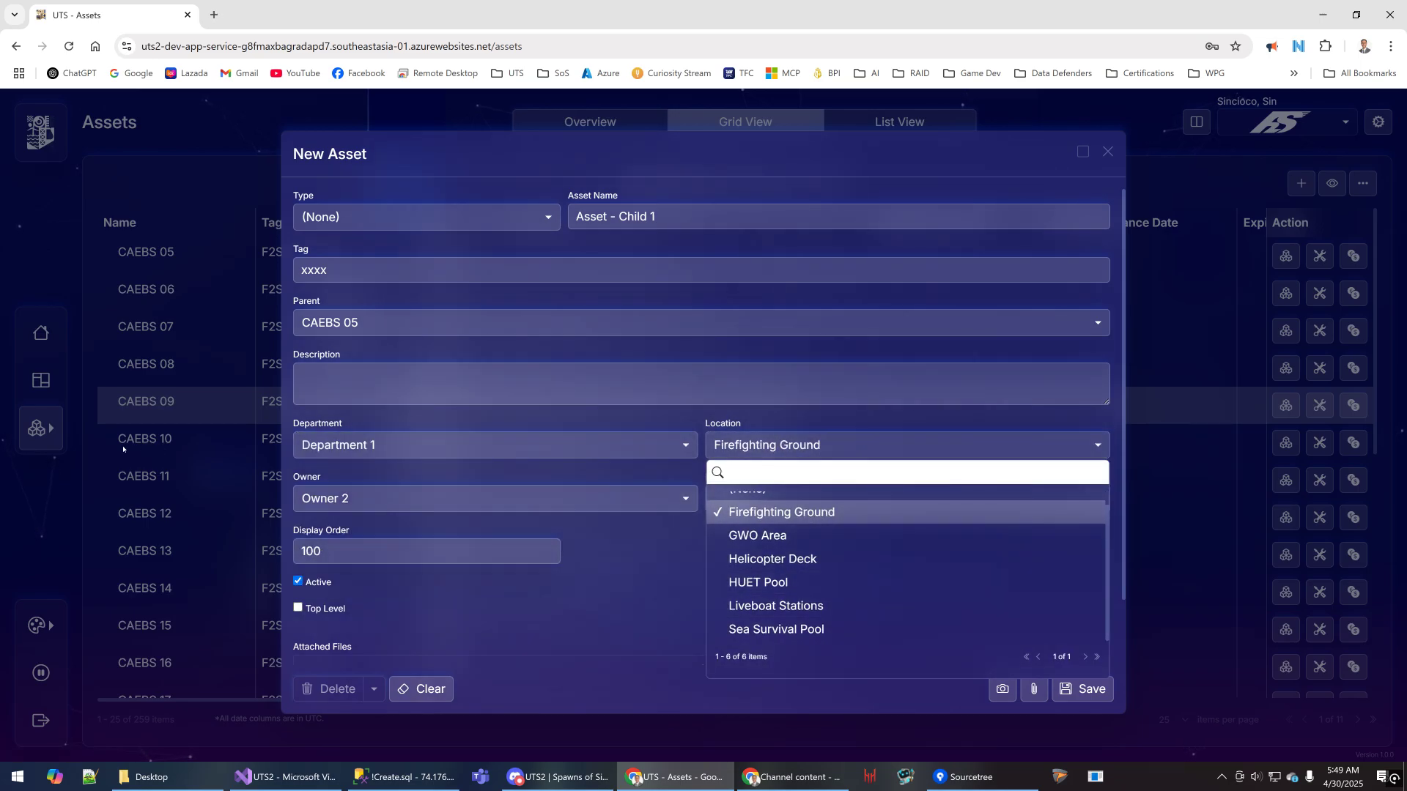
{"action": "left_click", "coordinate": [68, 438]}
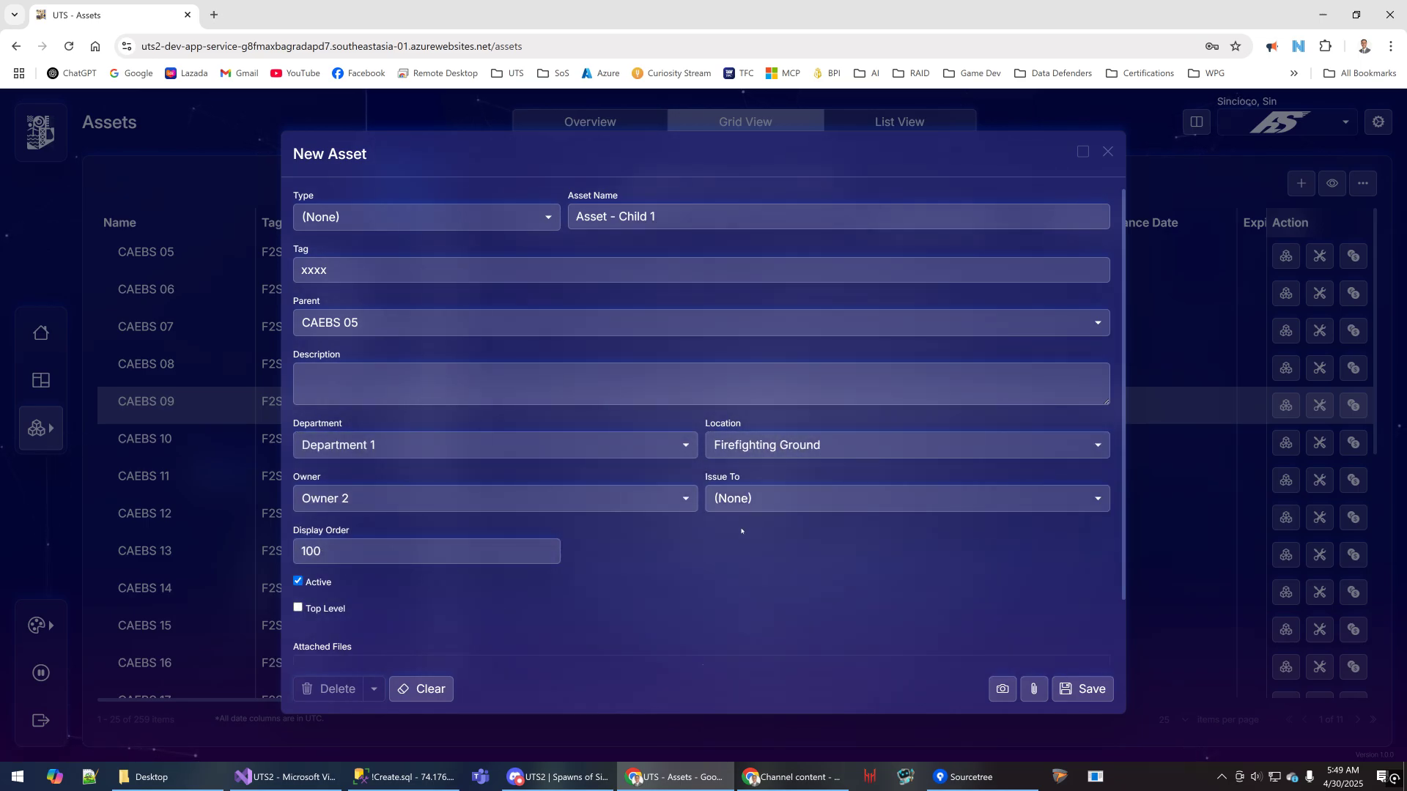
{"action": "left_click", "coordinate": [832, 501]}
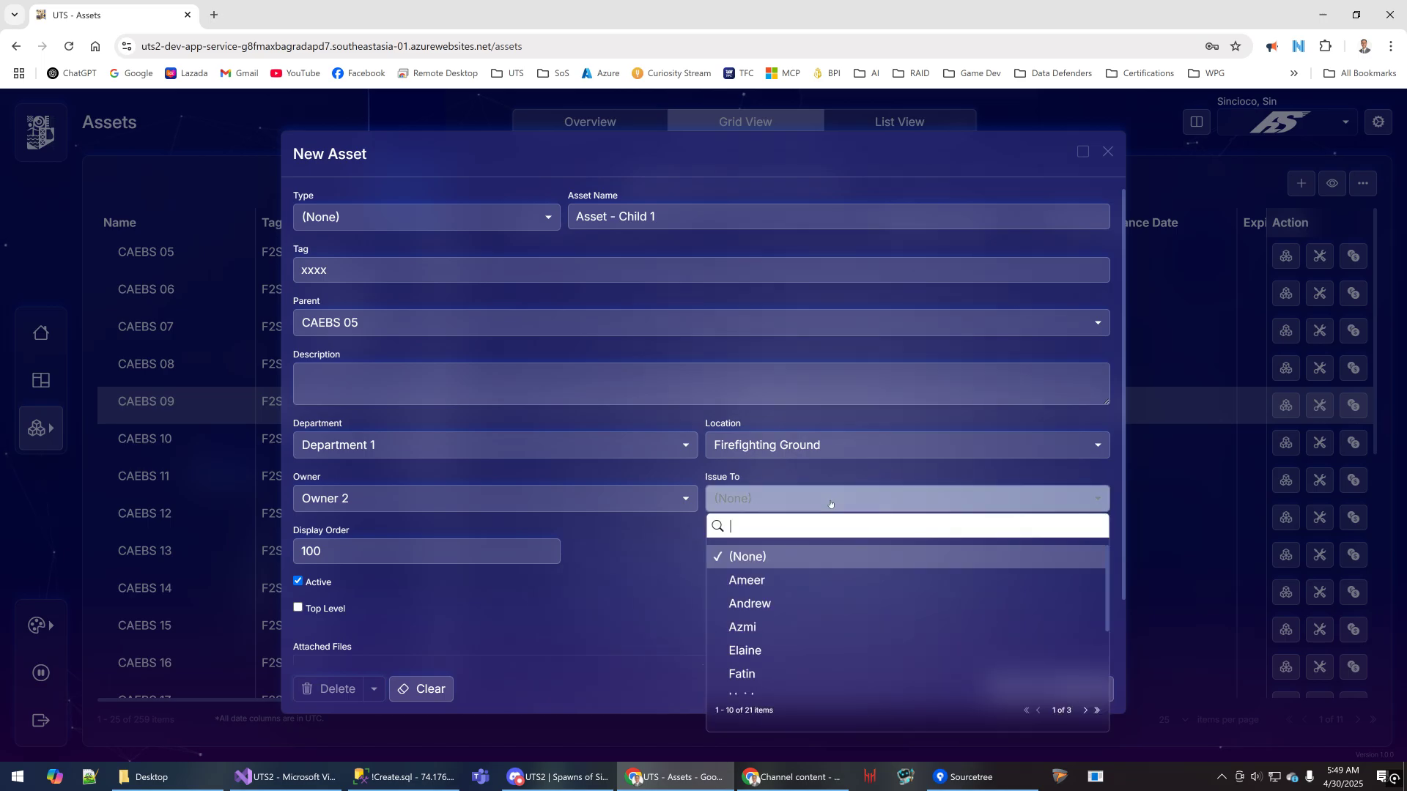
{"action": "scroll", "coordinate": [894, 613], "scroll_direction": "down", "scroll_amount": 1}
{"action": "left_click", "coordinate": [625, 576]}
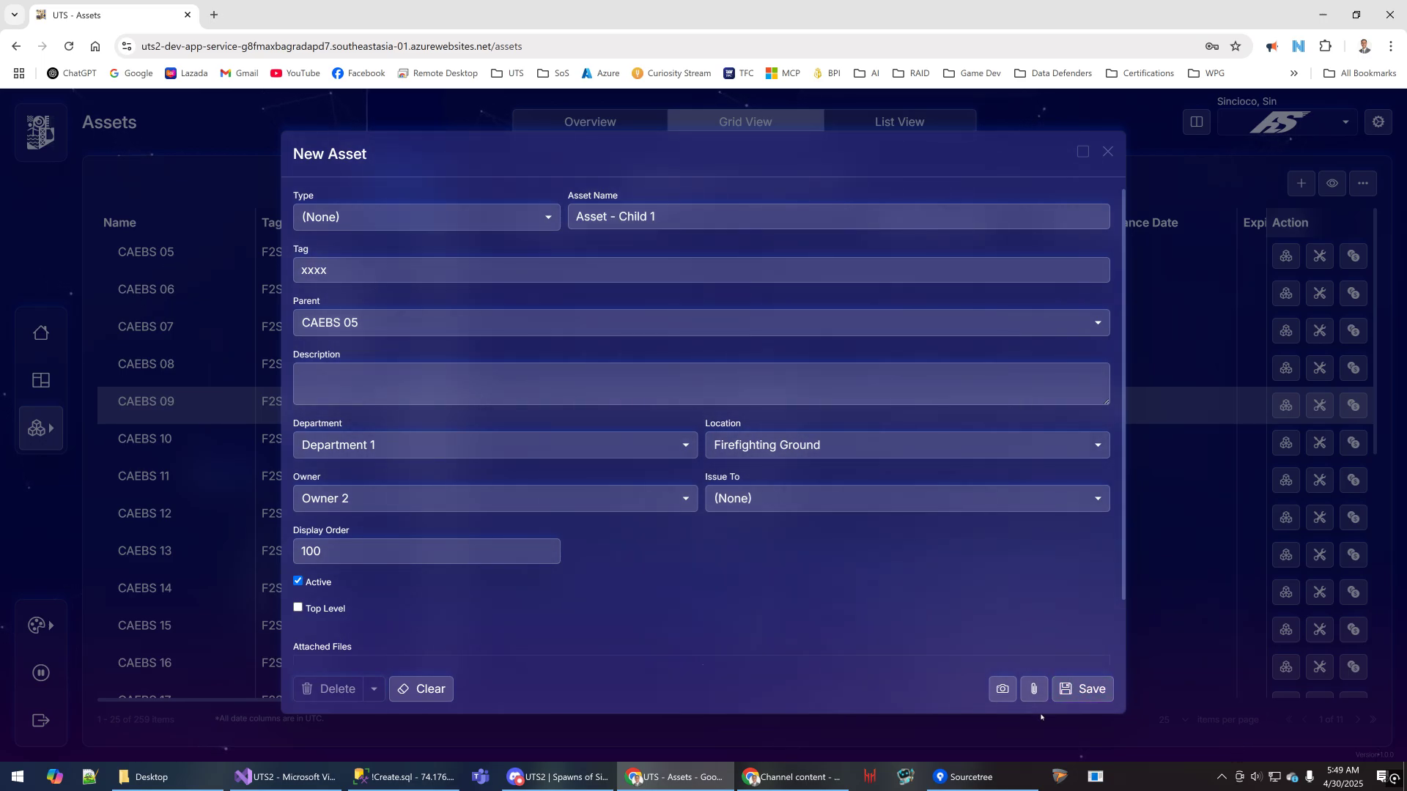
{"action": "left_click", "coordinate": [1091, 689]}
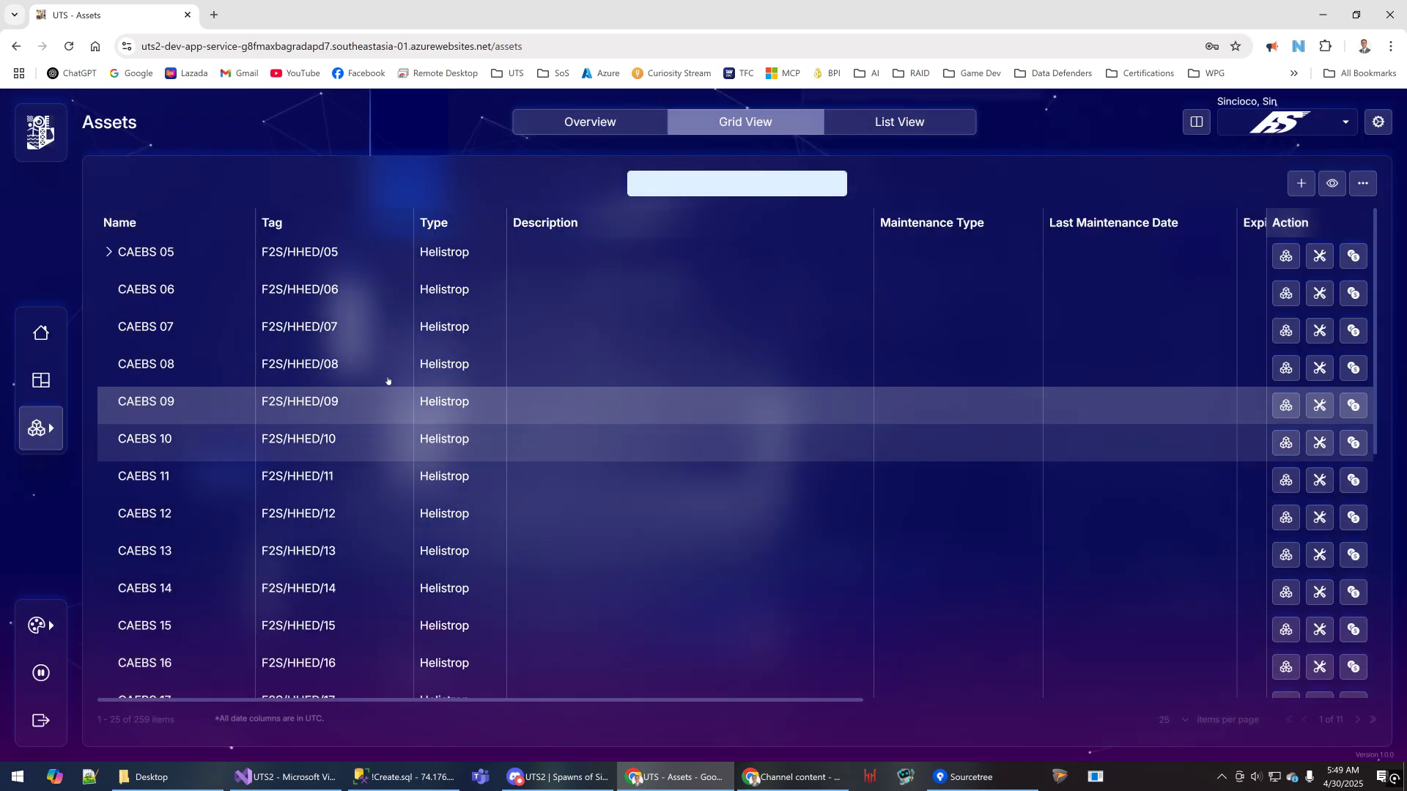
Open Asset - Child 1 under CAEBS 05 for editing and view its parent options
{"action": "left_click", "coordinate": [110, 253]}
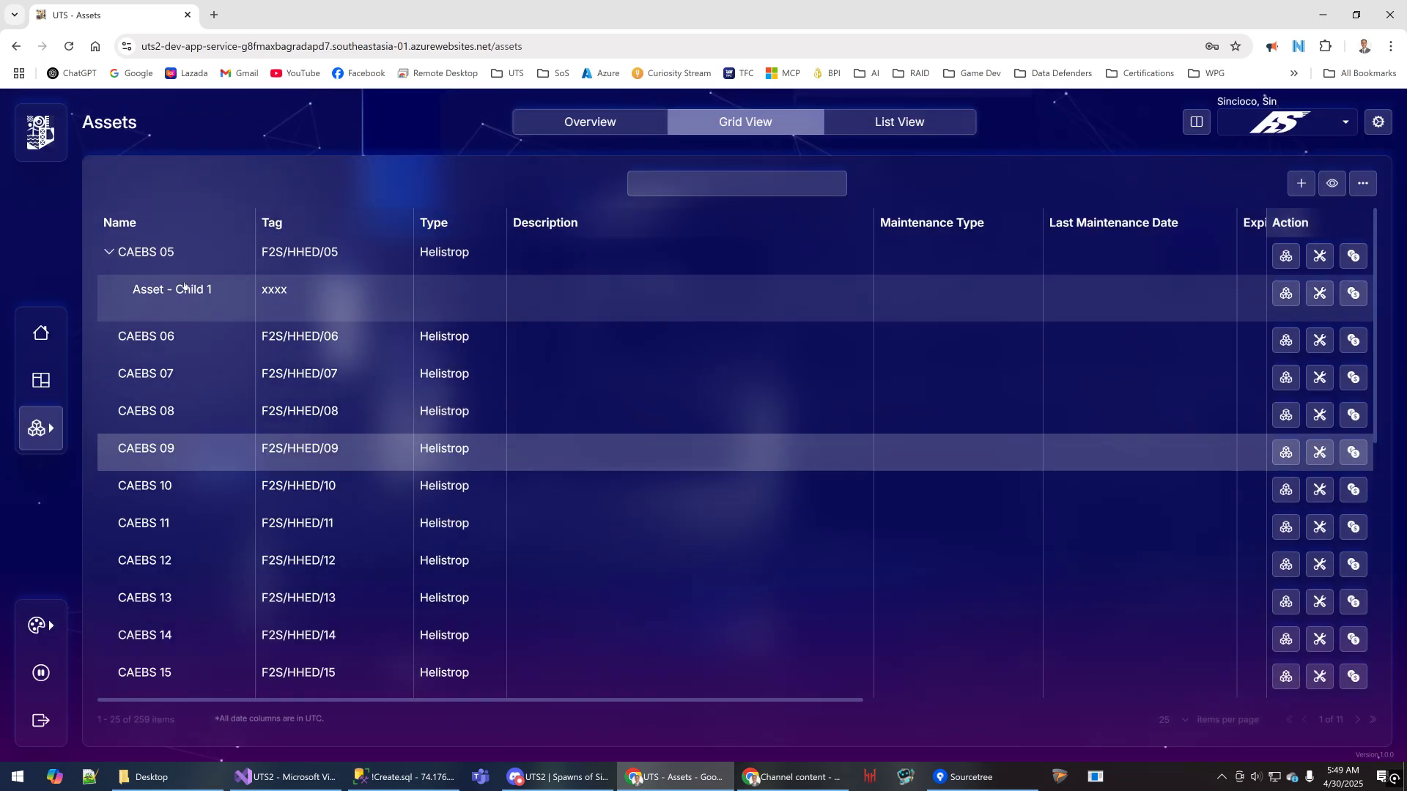
{"action": "double_click", "coordinate": [201, 297]}
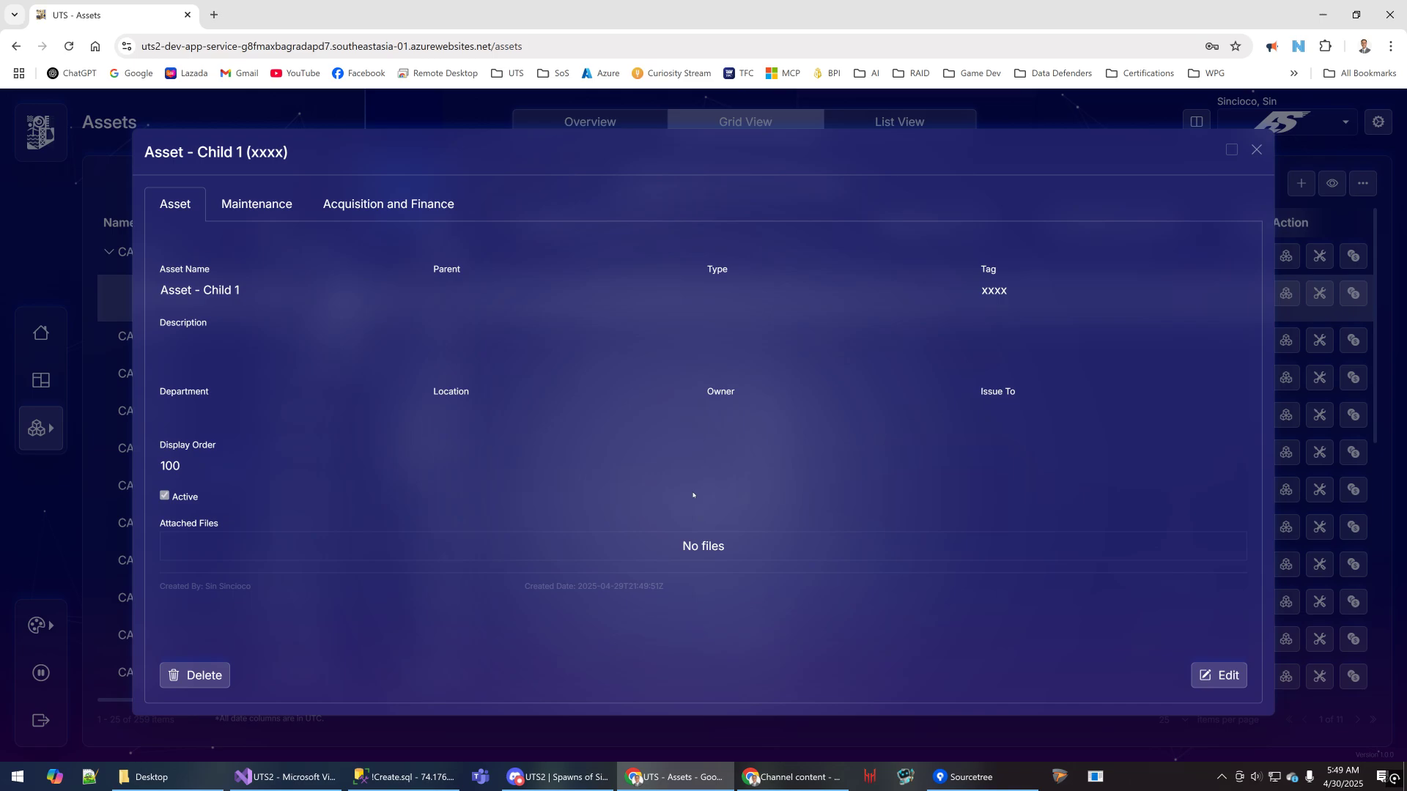
{"action": "left_click", "coordinate": [1225, 678]}
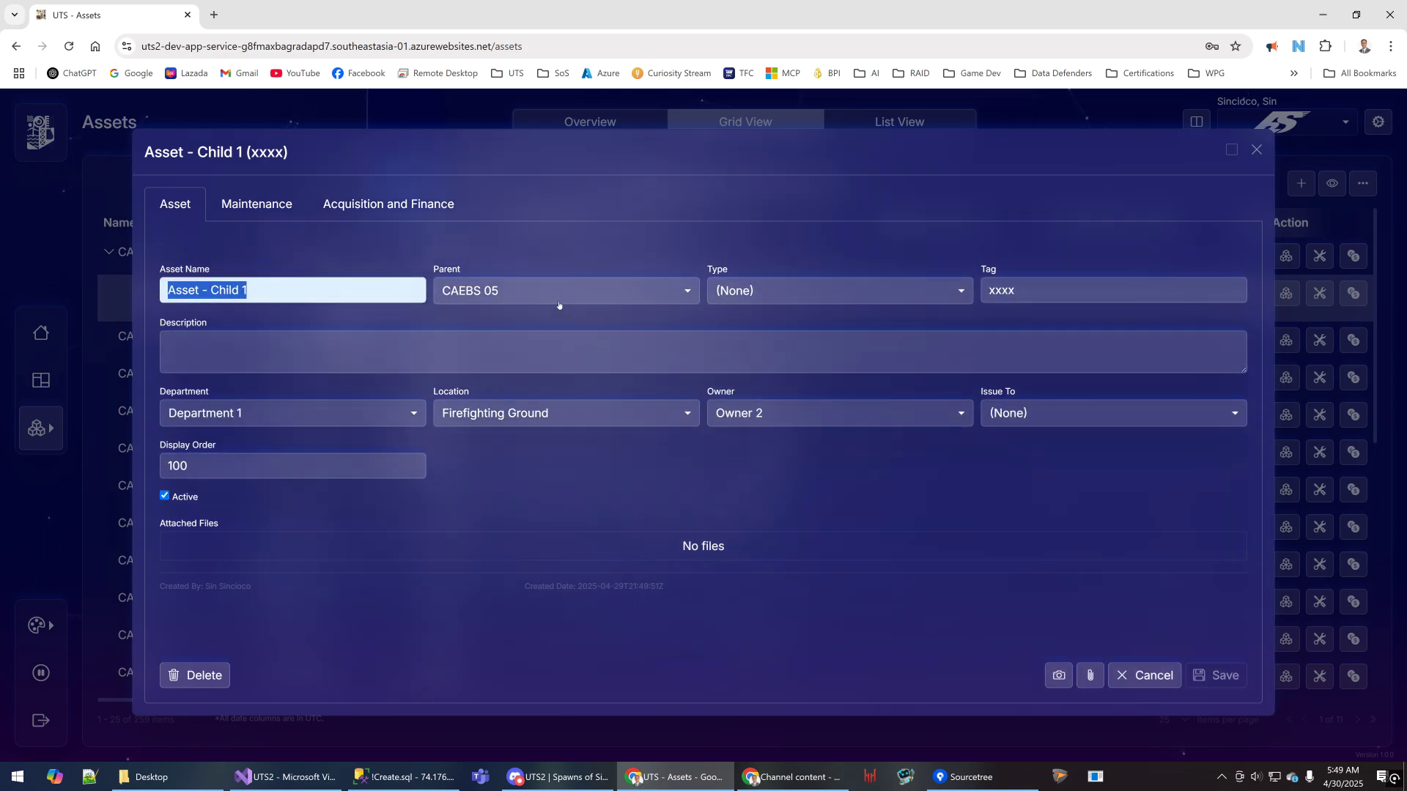
{"action": "left_click", "coordinate": [558, 306]}
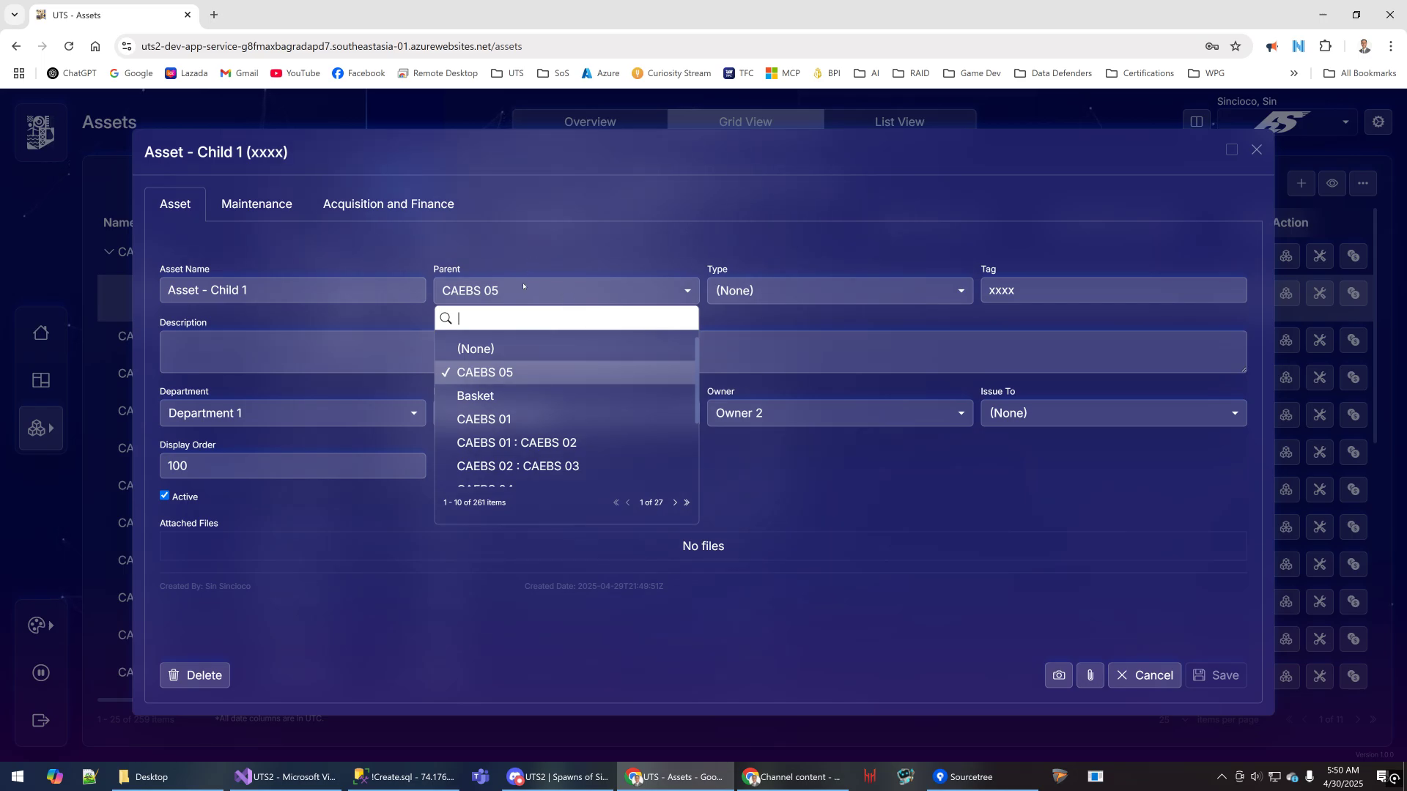
{"action": "left_click", "coordinate": [606, 221]}
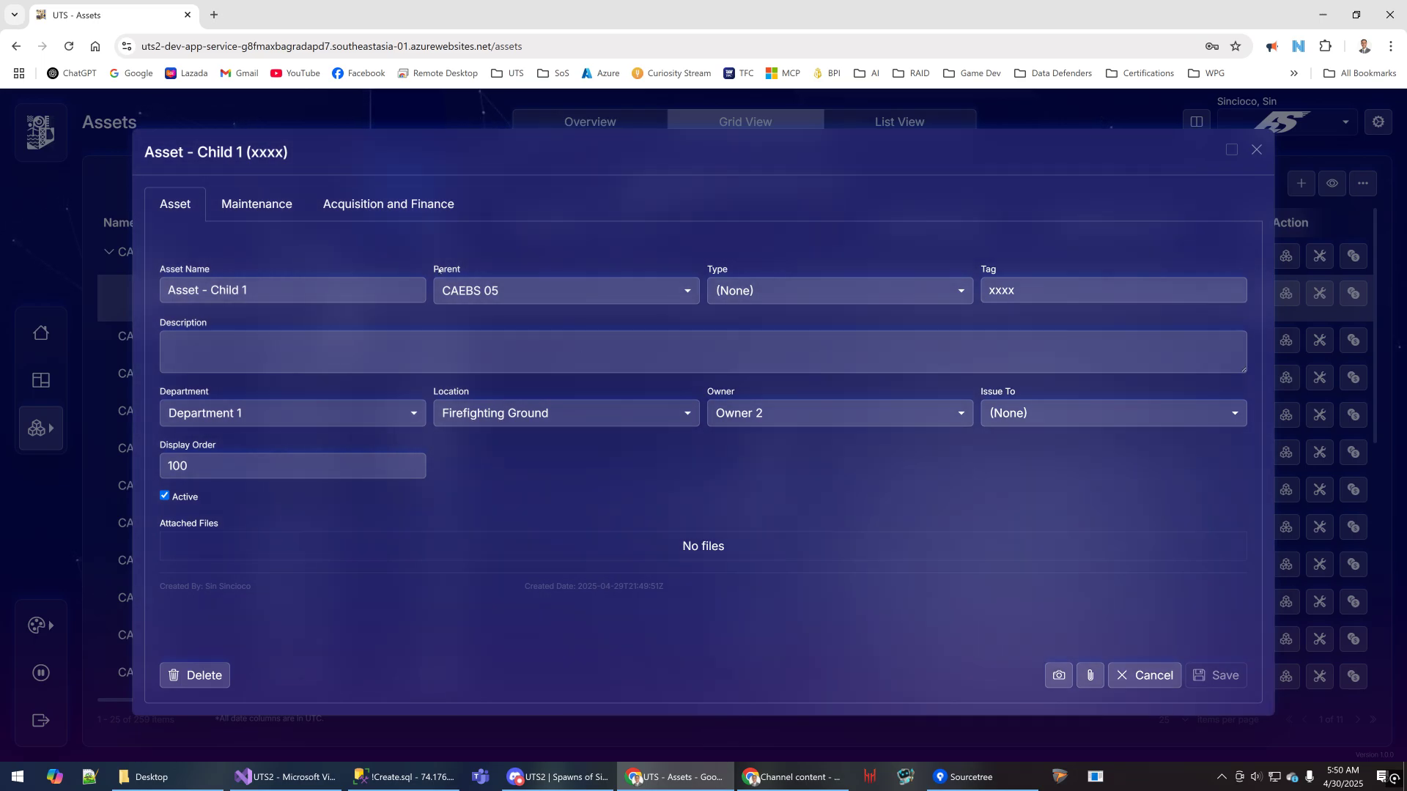
Attach Test Image.png to Asset - Child 1 from the stored files and close the record without saving
{"action": "left_click", "coordinate": [1091, 677]}
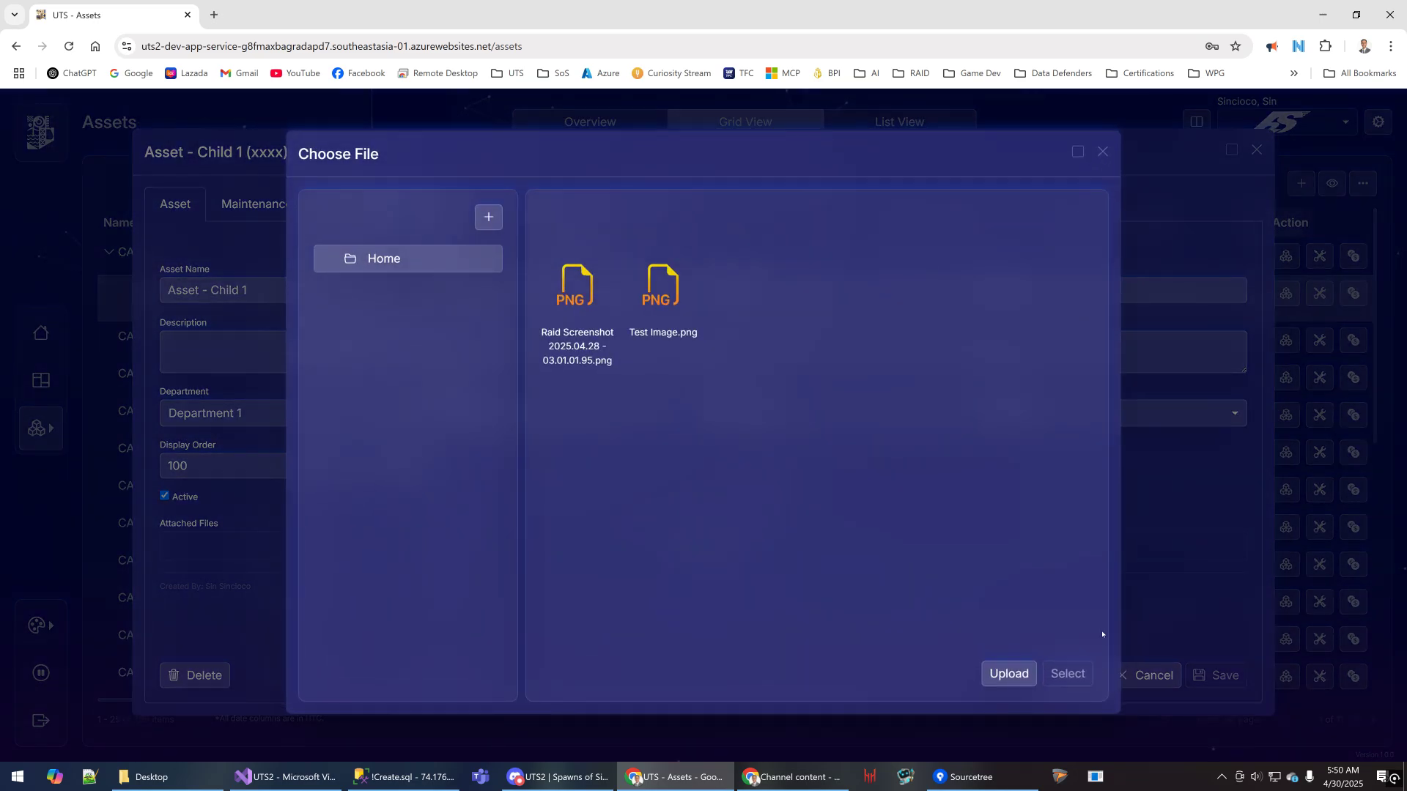
{"action": "left_click", "coordinate": [663, 287]}
{"action": "left_click", "coordinate": [1069, 675]}
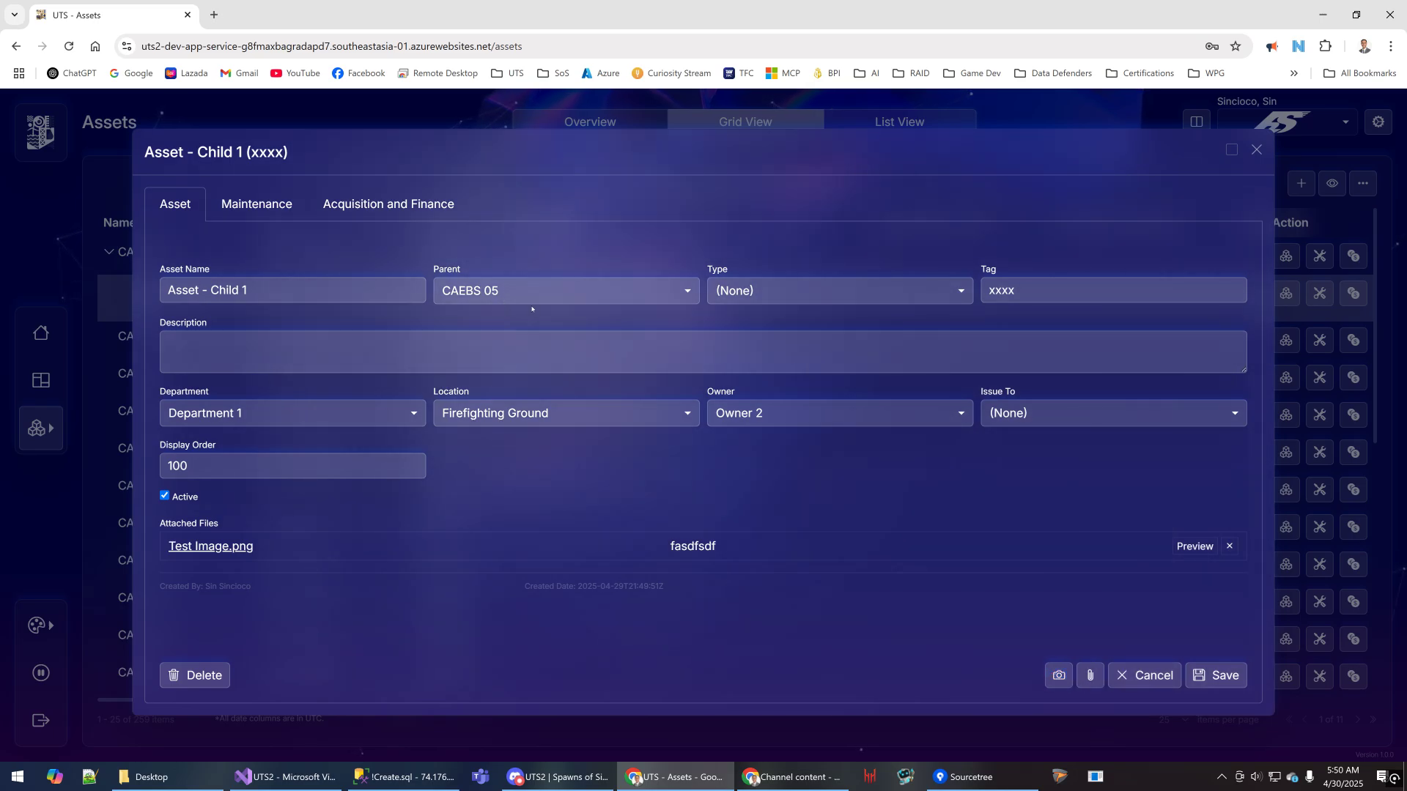
{"action": "left_click", "coordinate": [1256, 151]}
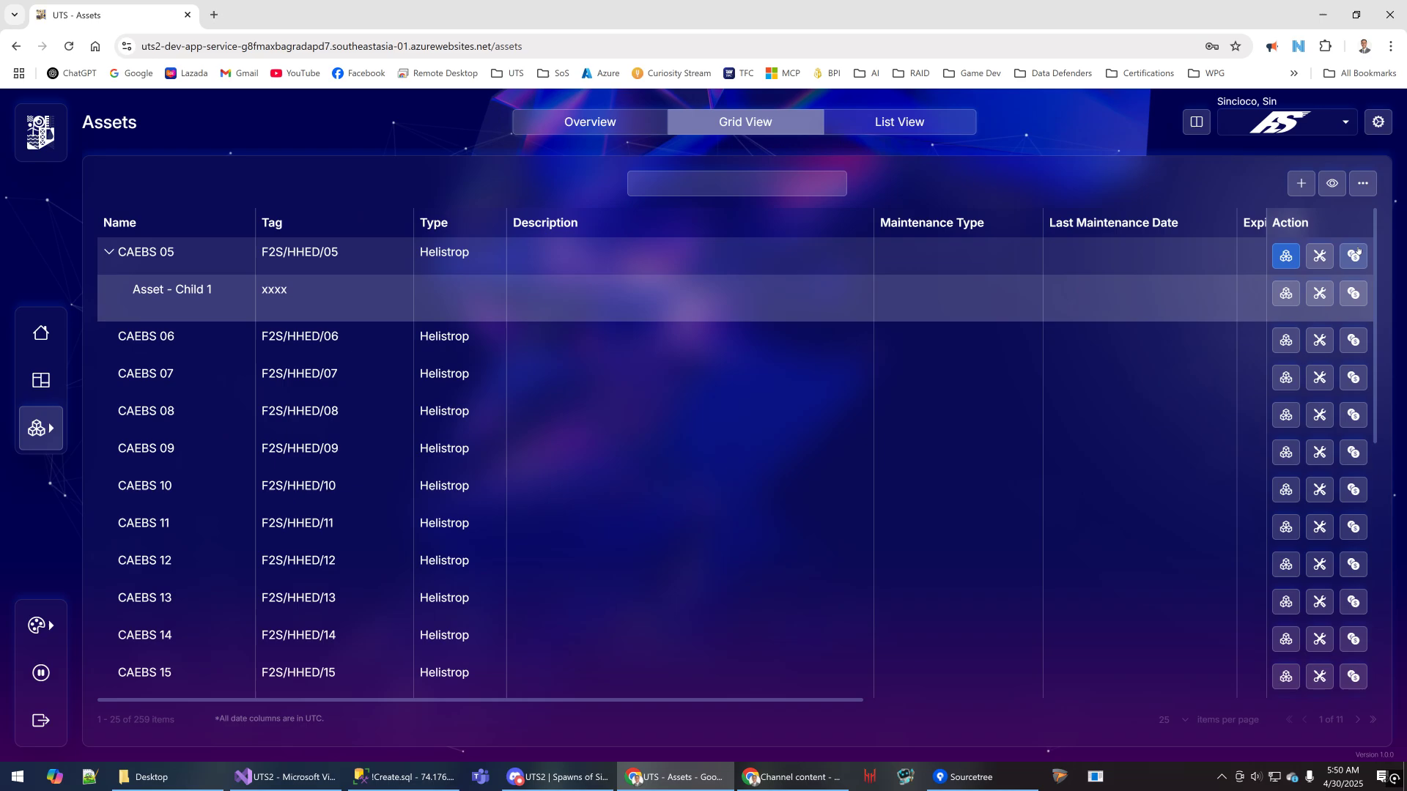
View the asset, maintenance, and acquisition and finance pages of CAEBS 05 through its row actions, closing each one
{"action": "left_click", "coordinate": [1287, 257]}
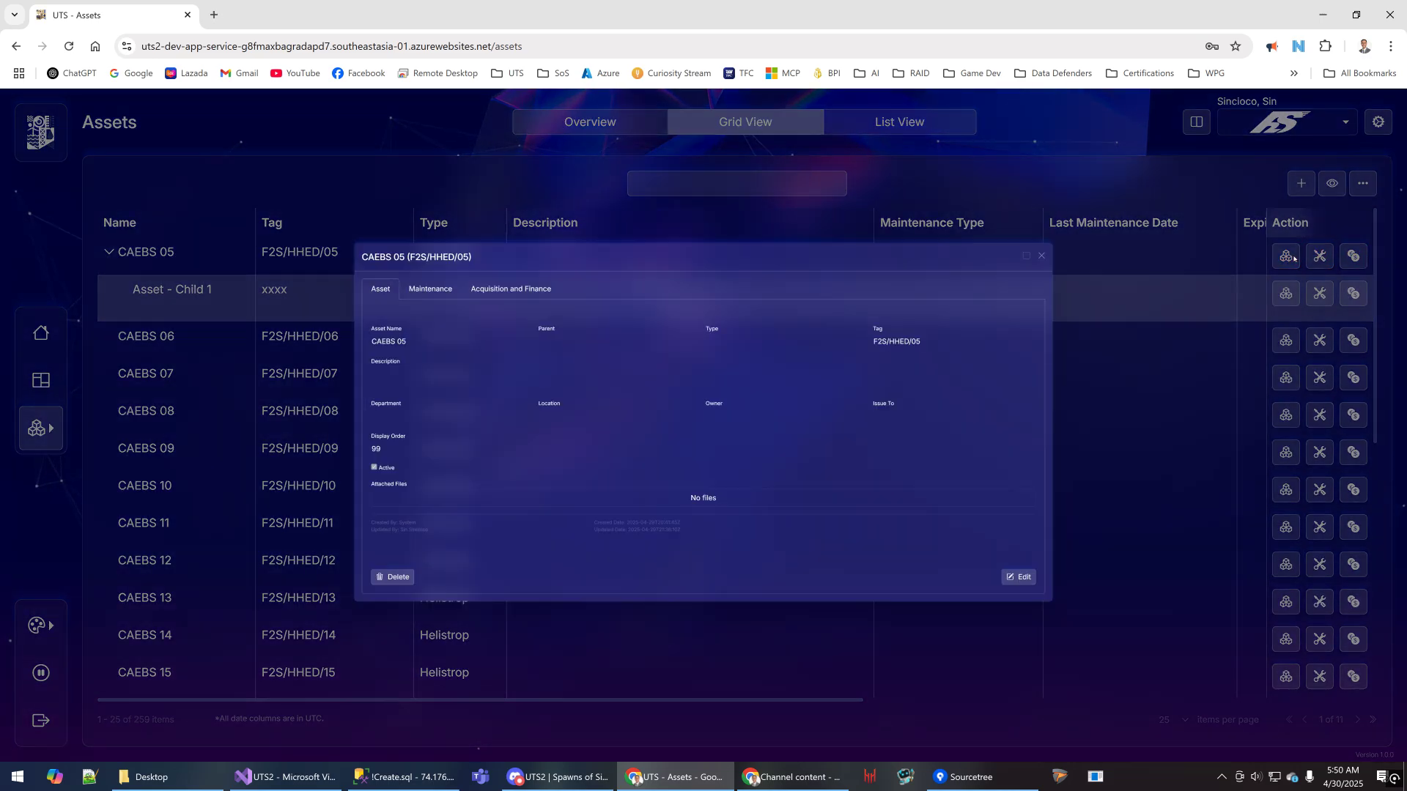
{"action": "left_click", "coordinate": [1256, 150]}
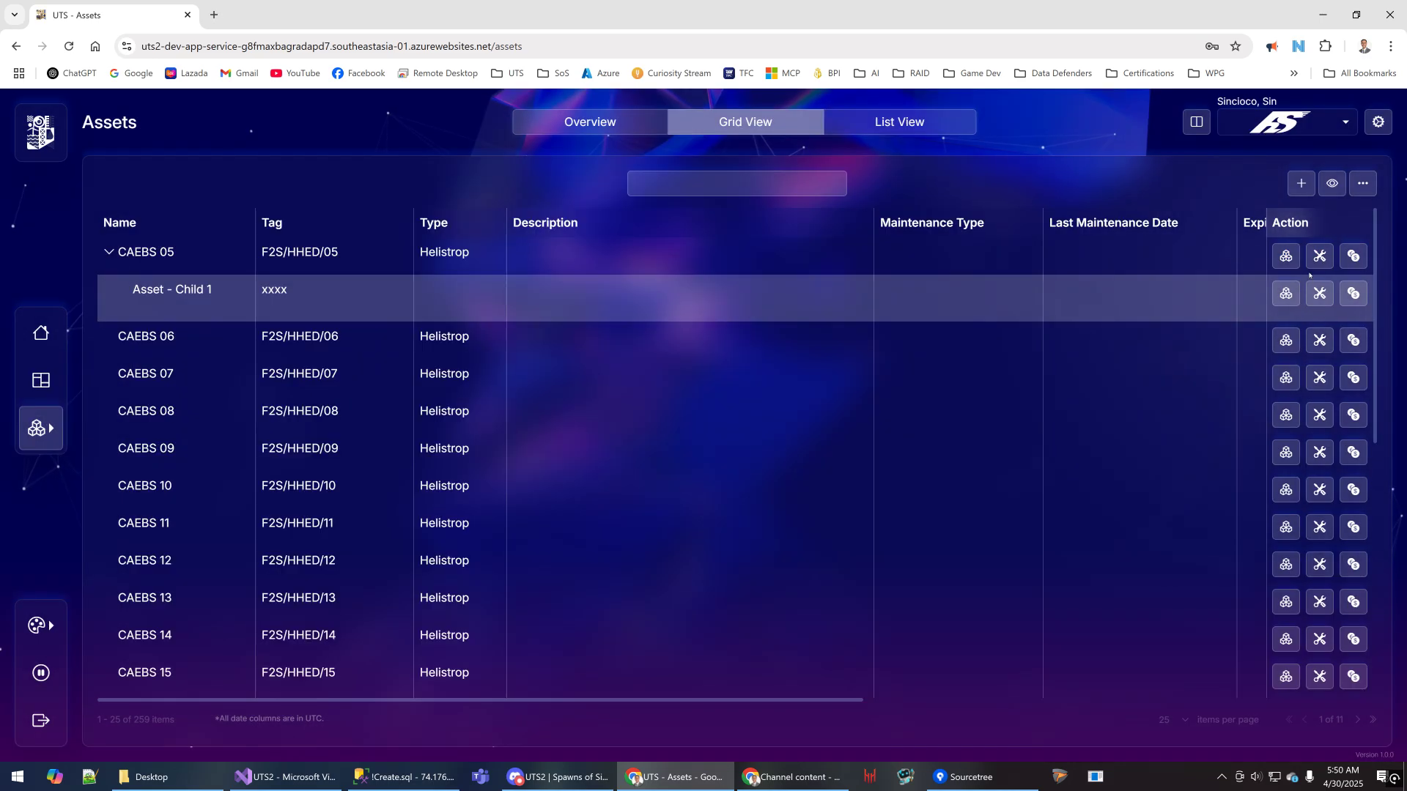
{"action": "left_click", "coordinate": [1318, 258]}
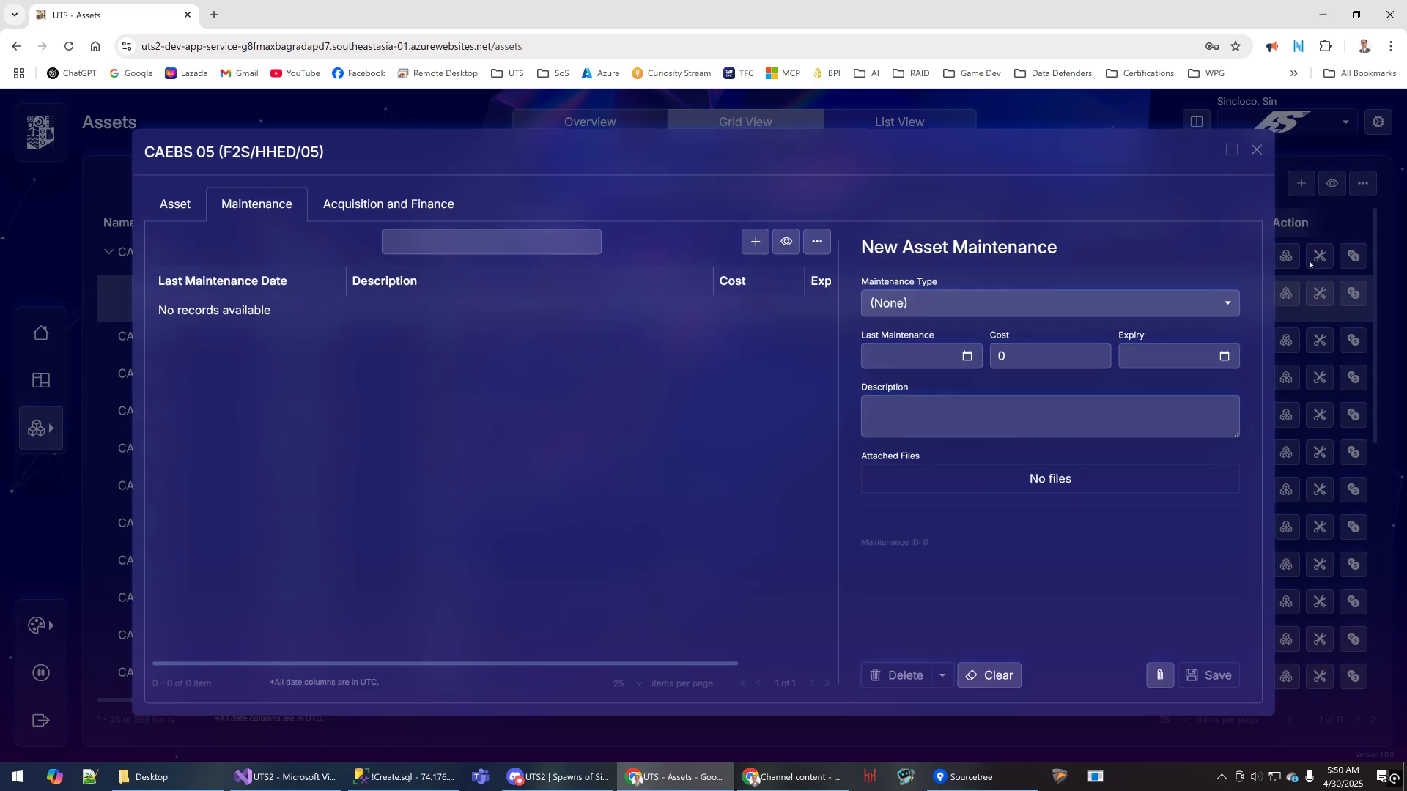
{"action": "left_click", "coordinate": [1256, 149]}
{"action": "left_click", "coordinate": [1356, 258]}
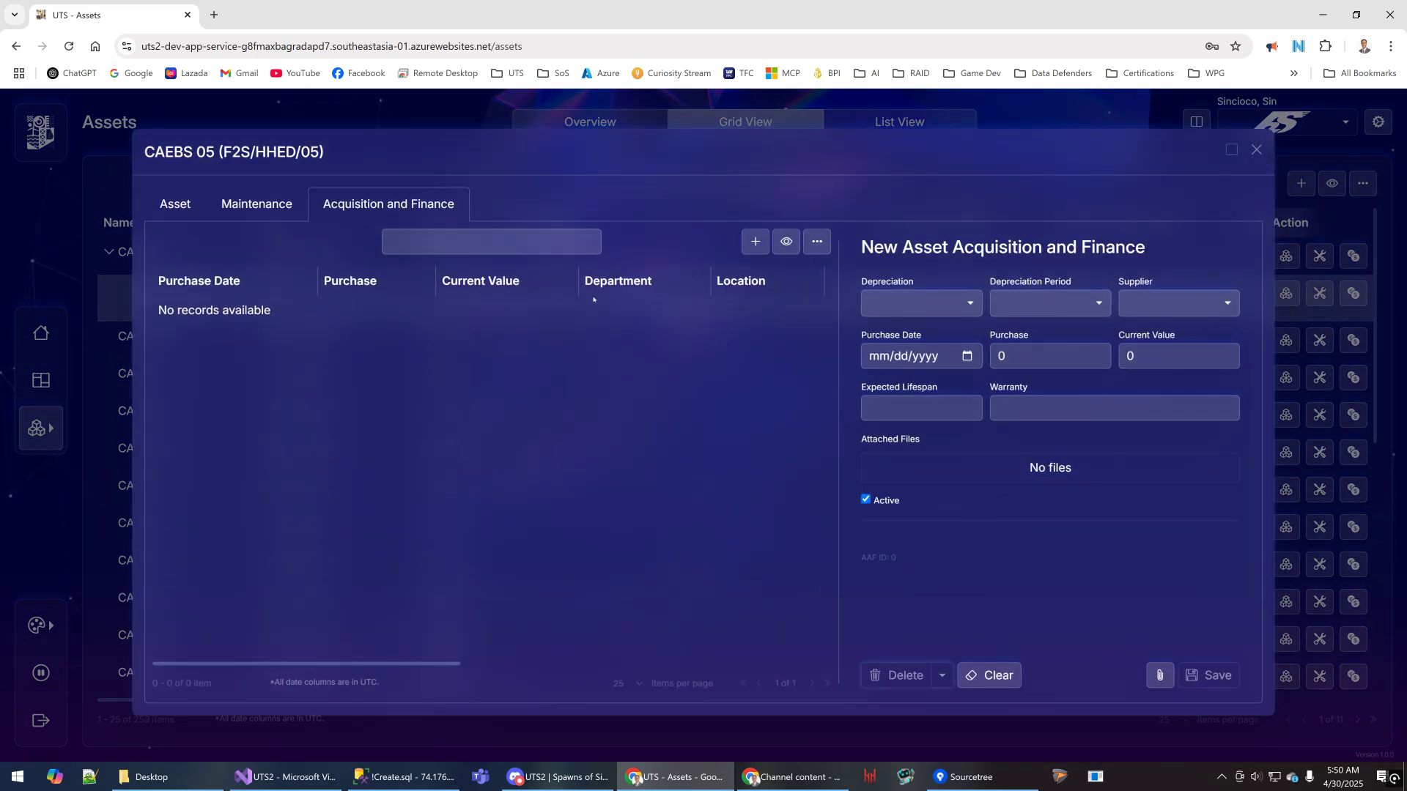
{"action": "left_click", "coordinate": [1256, 151]}
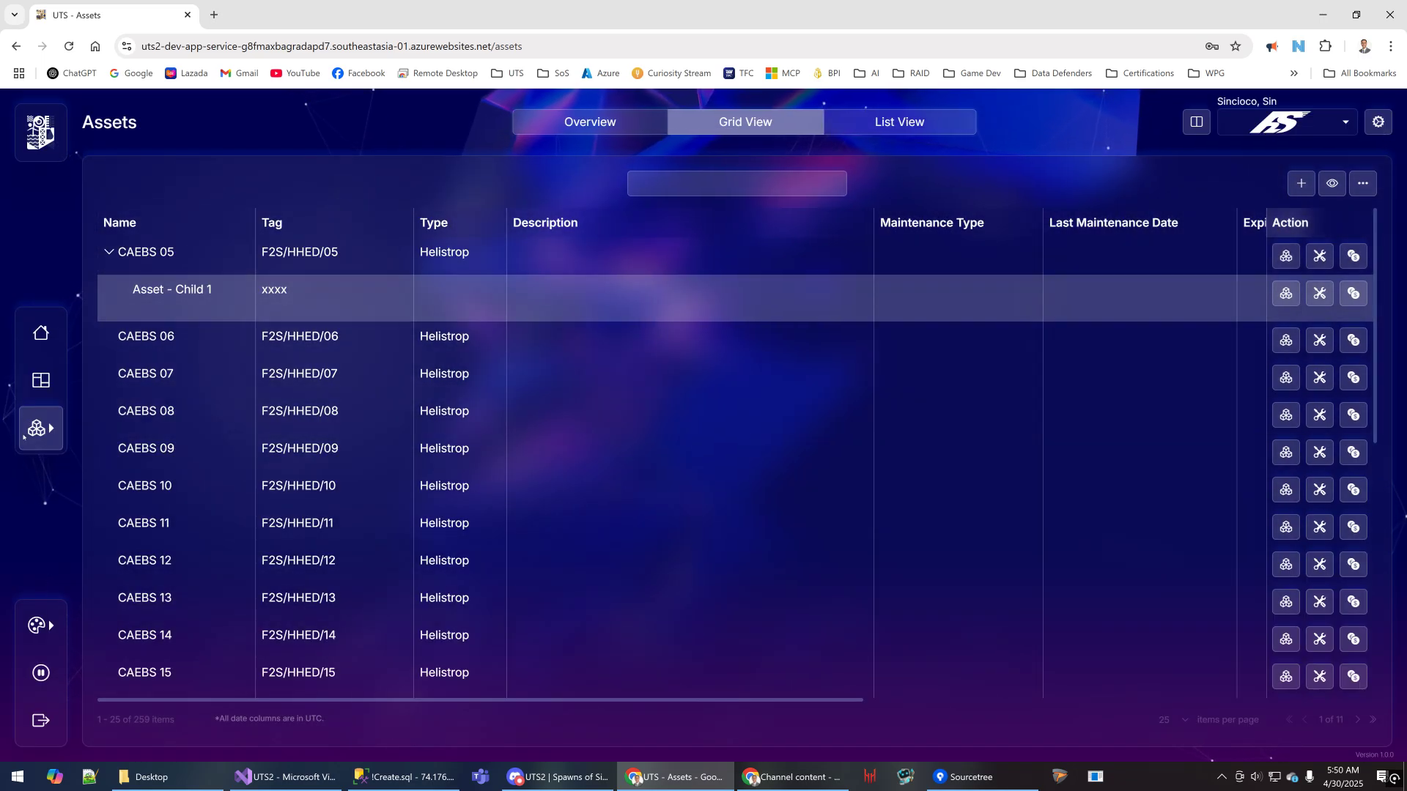
Open the asset types in grid view and inspect the Helistrop, CAEBS, Firefighting Extinguishers and Diving Cylinders records
{"action": "mouse_move", "coordinate": [50, 435]}
{"action": "left_click", "coordinate": [125, 463]}
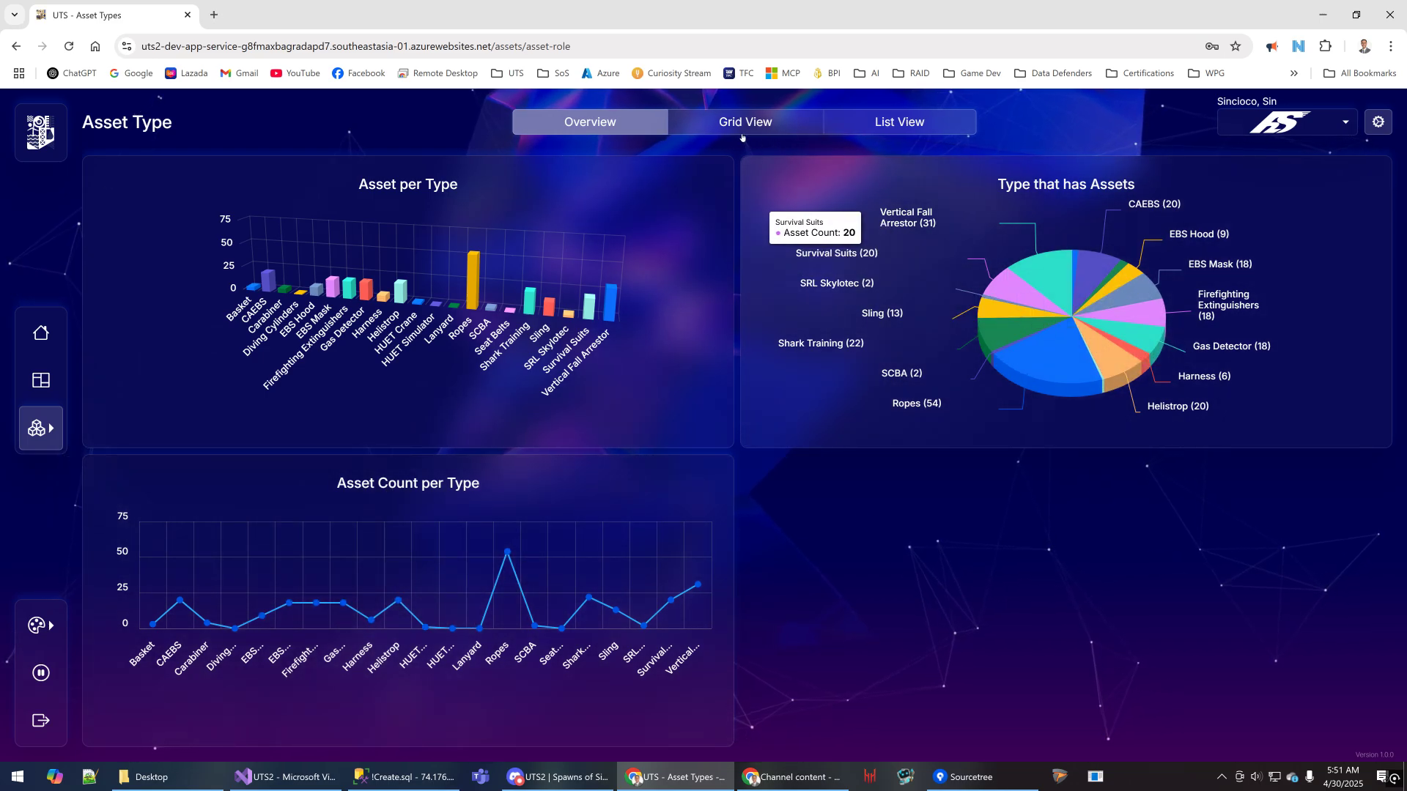
{"action": "left_click", "coordinate": [743, 131]}
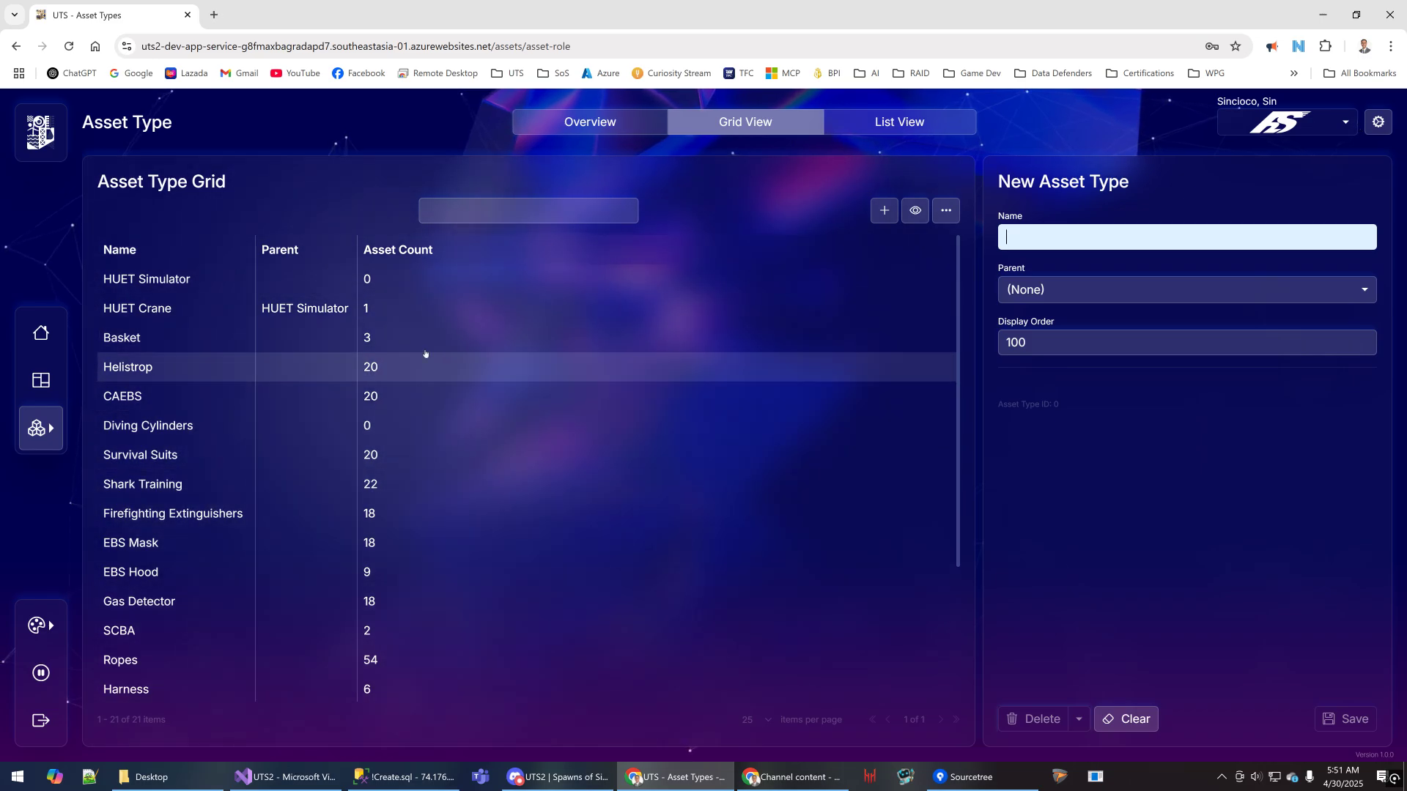
{"action": "left_click", "coordinate": [213, 367]}
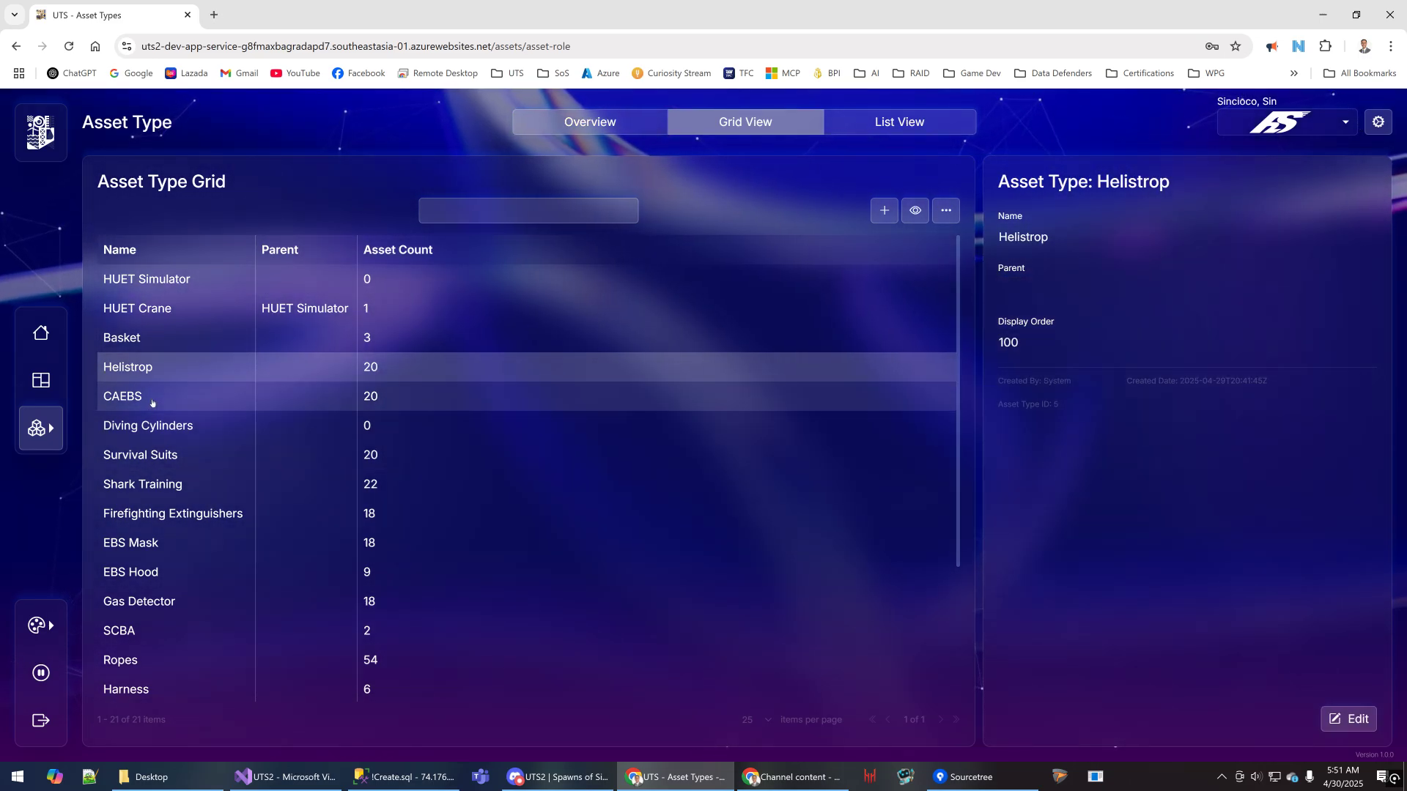
{"action": "left_click", "coordinate": [151, 398]}
{"action": "left_click", "coordinate": [186, 513]}
{"action": "left_click", "coordinate": [198, 426]}
Set the Helistrop asset type's display order to 99 and save it
{"action": "left_click", "coordinate": [213, 369]}
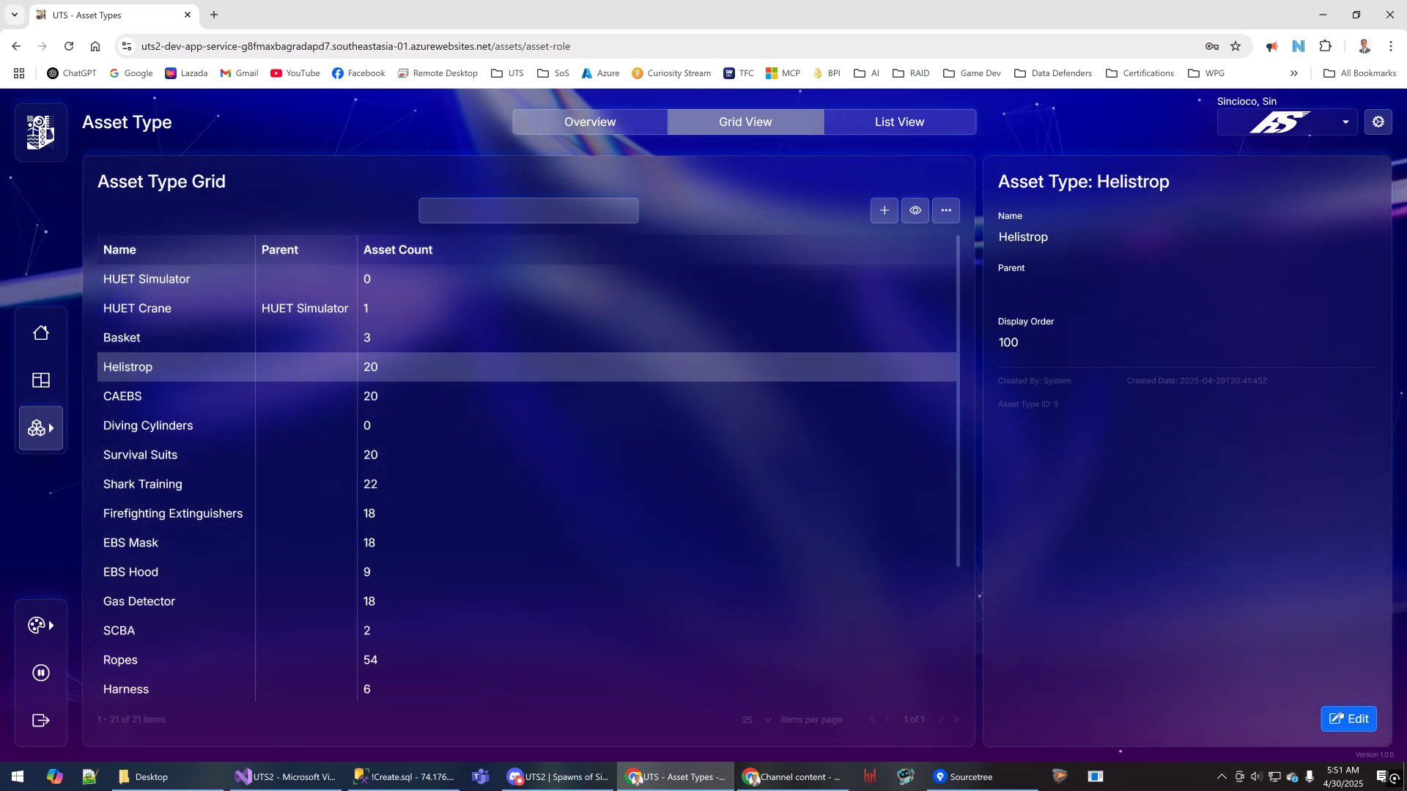
{"action": "left_click", "coordinate": [1347, 719]}
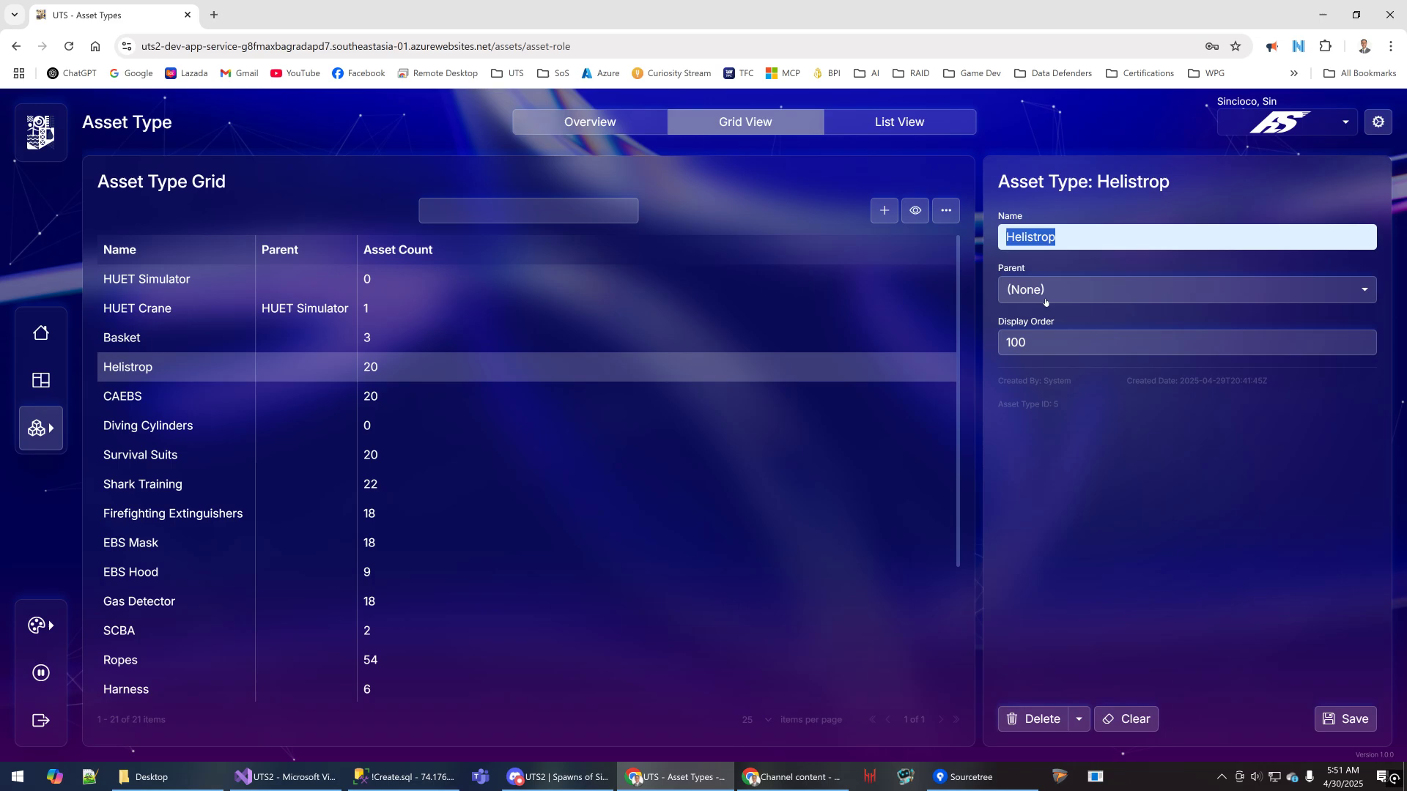
{"action": "left_click", "coordinate": [1048, 349]}
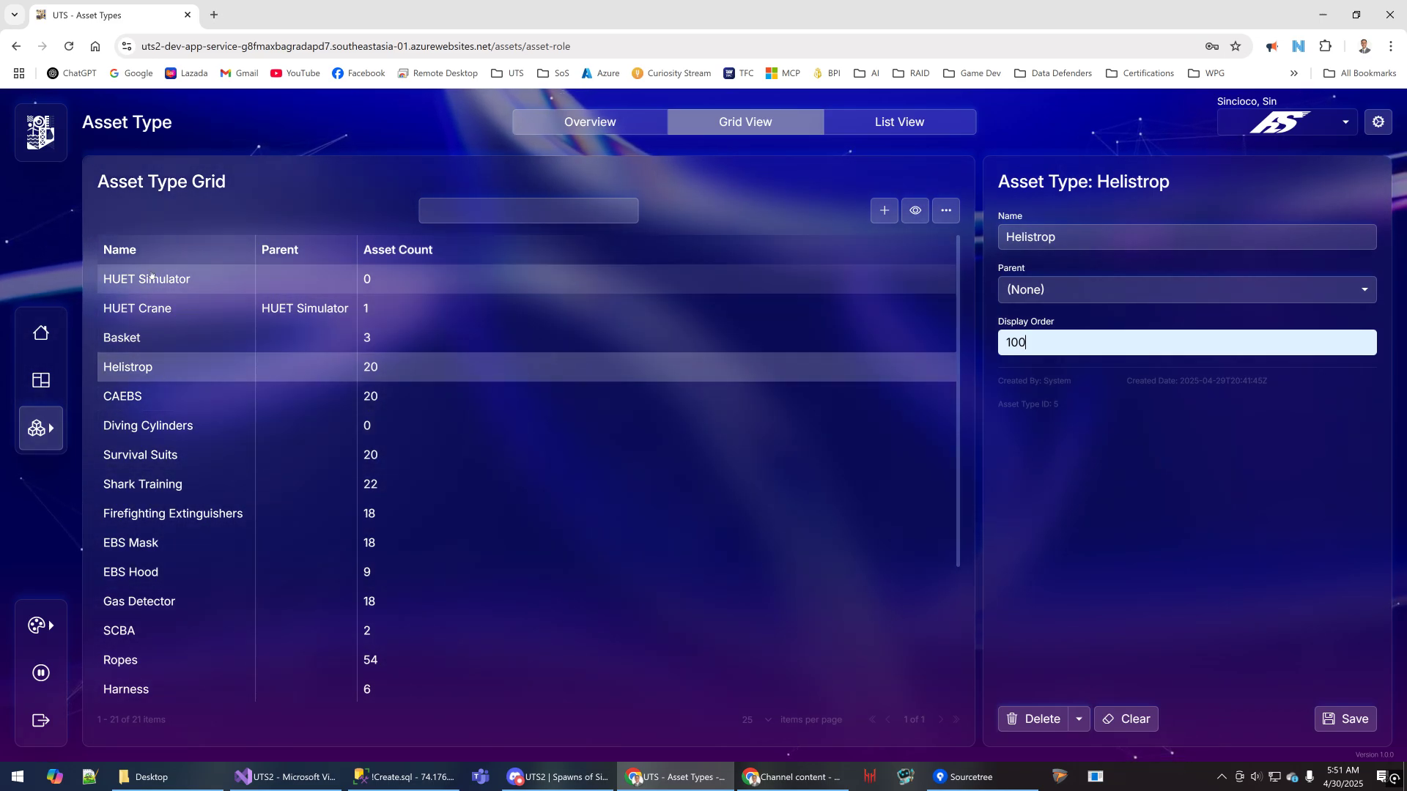
{"action": "key", "text": "ctrl+a"}
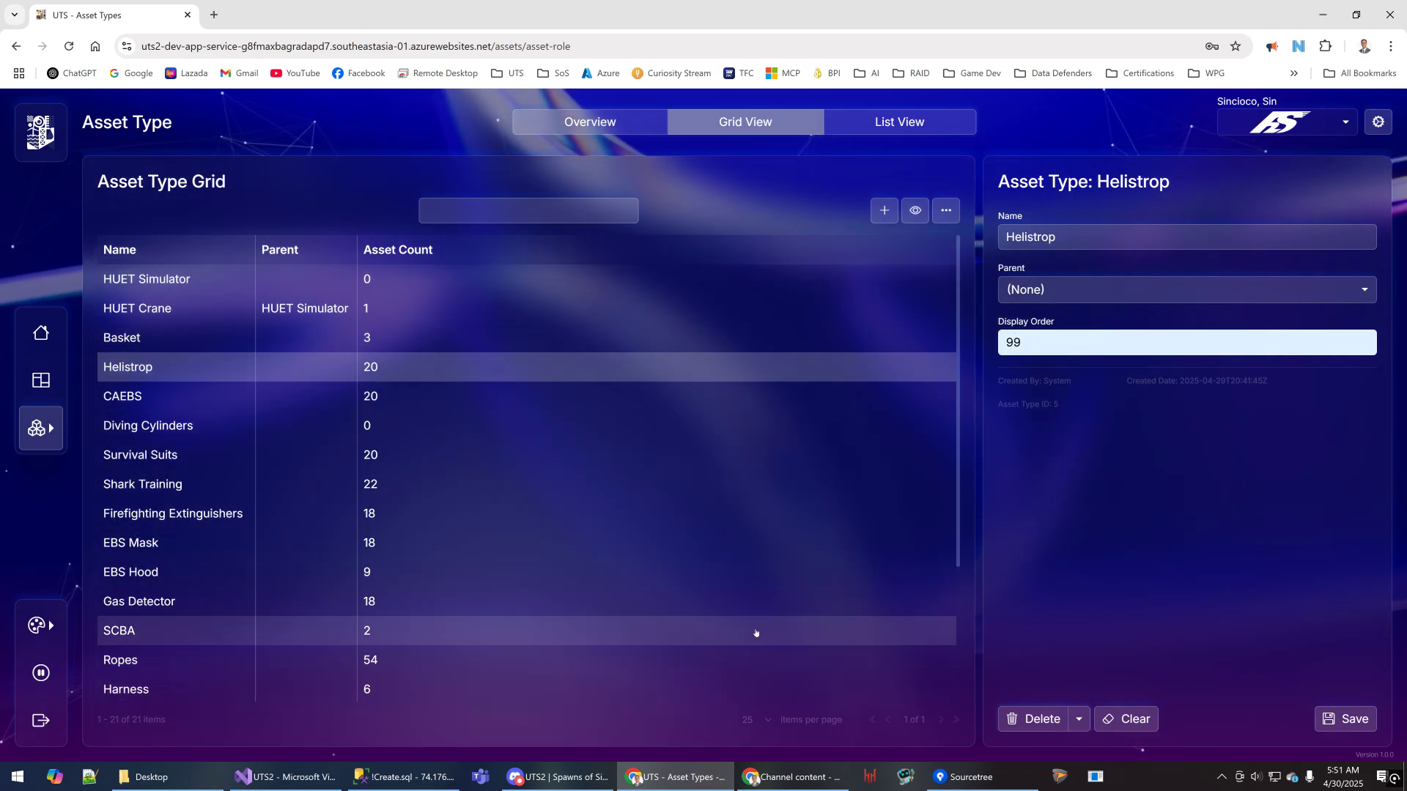
{"action": "left_click", "coordinate": [1351, 721]}
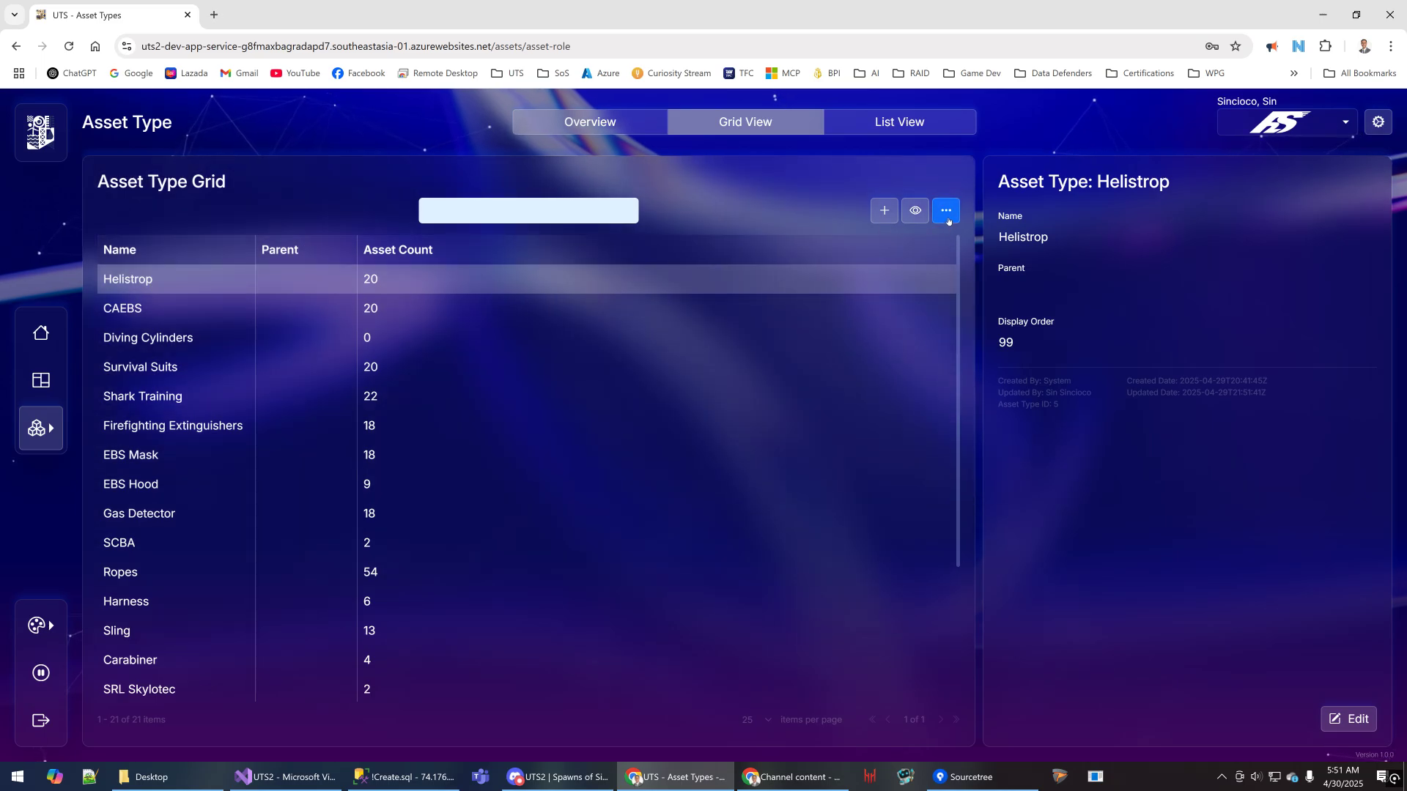
Add the Display Order column to the asset type grid and switch the asset types to list view
{"action": "left_click", "coordinate": [946, 211]}
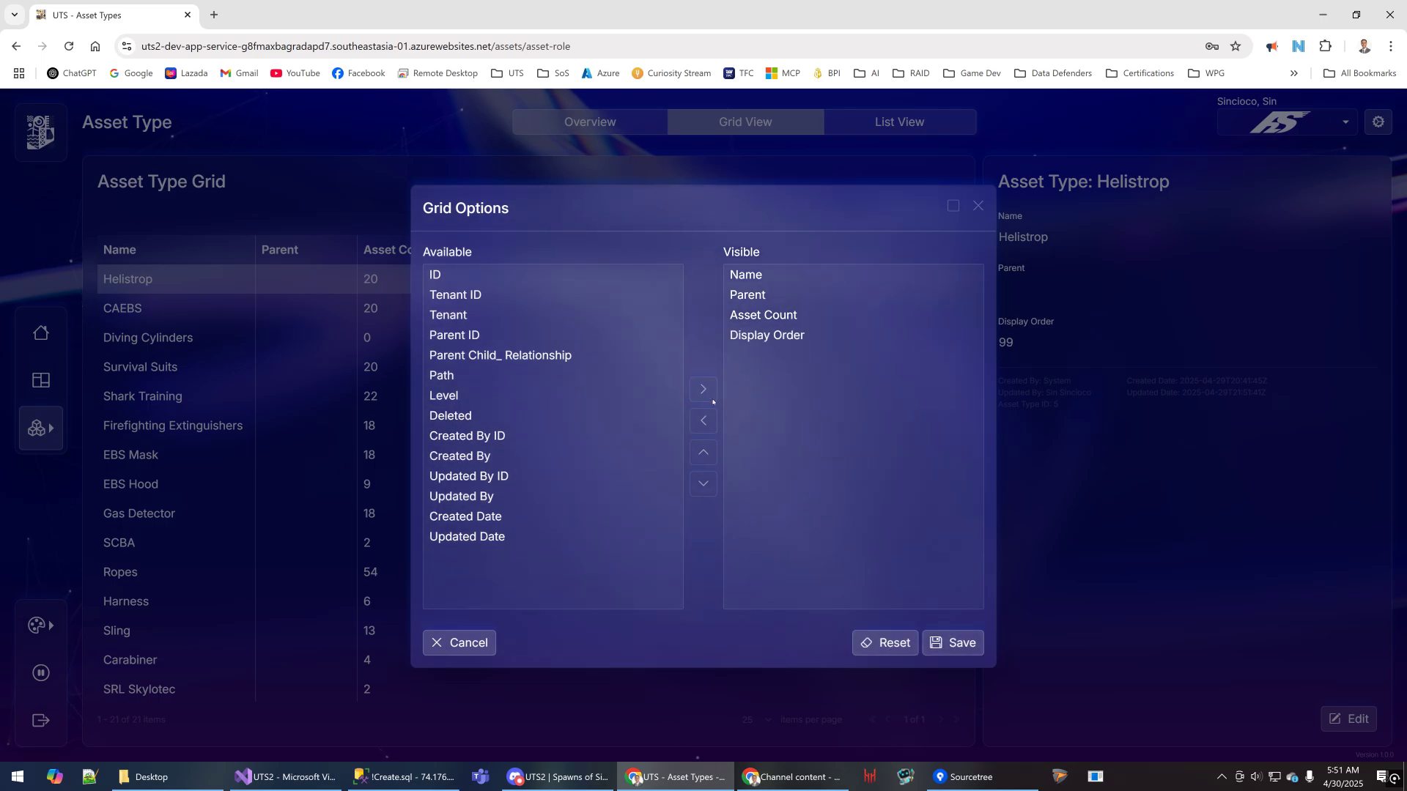
{"action": "left_click", "coordinate": [970, 645]}
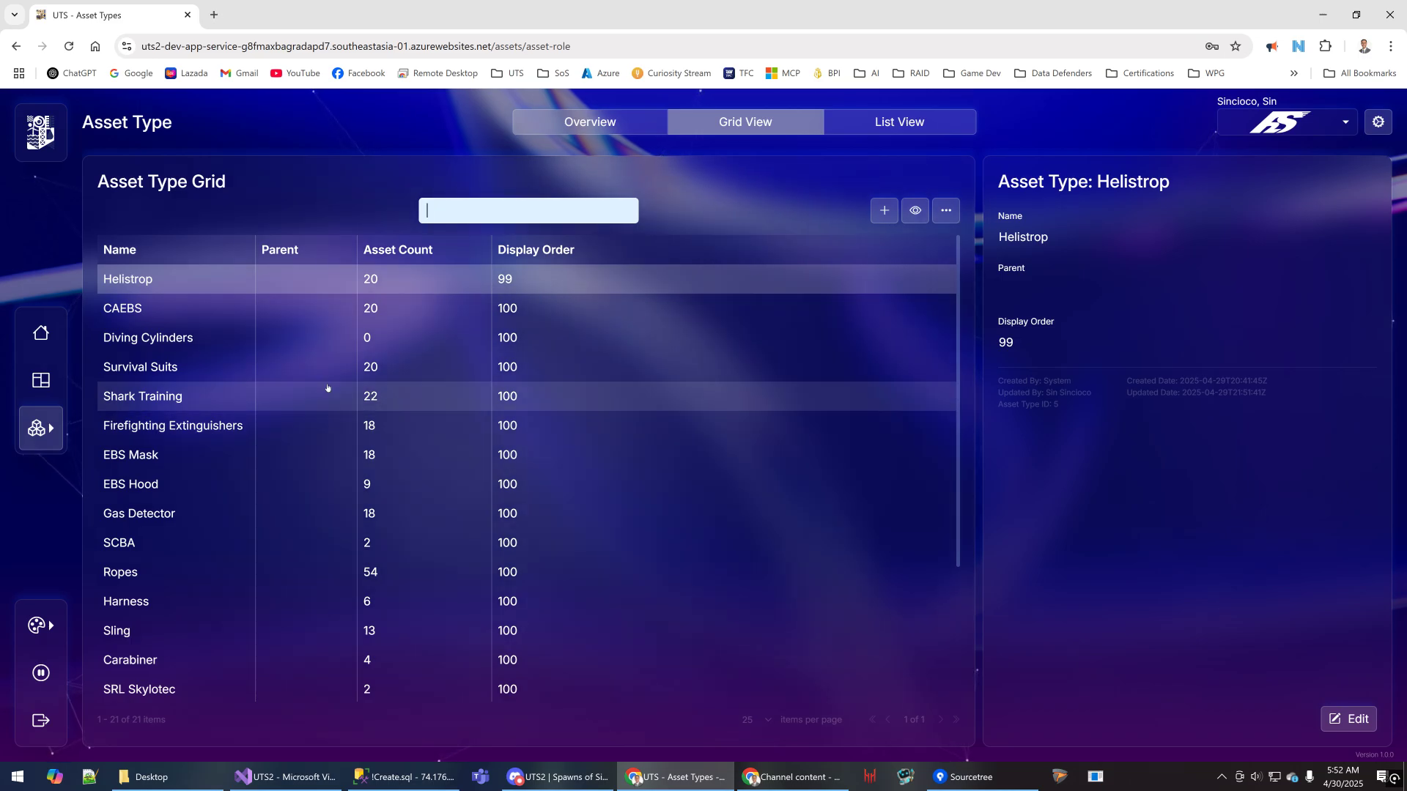
{"action": "scroll", "coordinate": [443, 479], "scroll_direction": "down", "scroll_amount": 1}
{"action": "scroll", "coordinate": [444, 479], "scroll_direction": "up", "scroll_amount": 1}
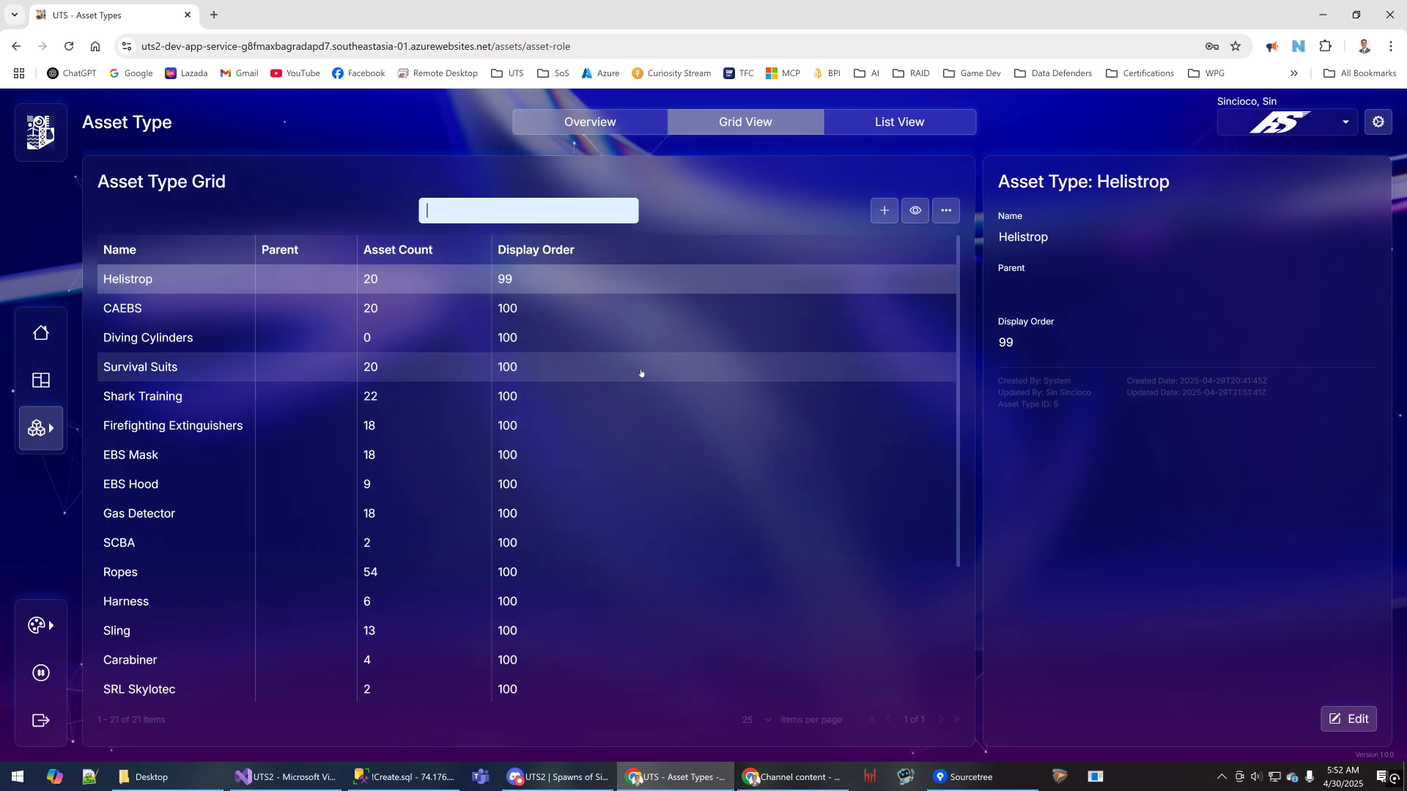
{"action": "left_click", "coordinate": [885, 125]}
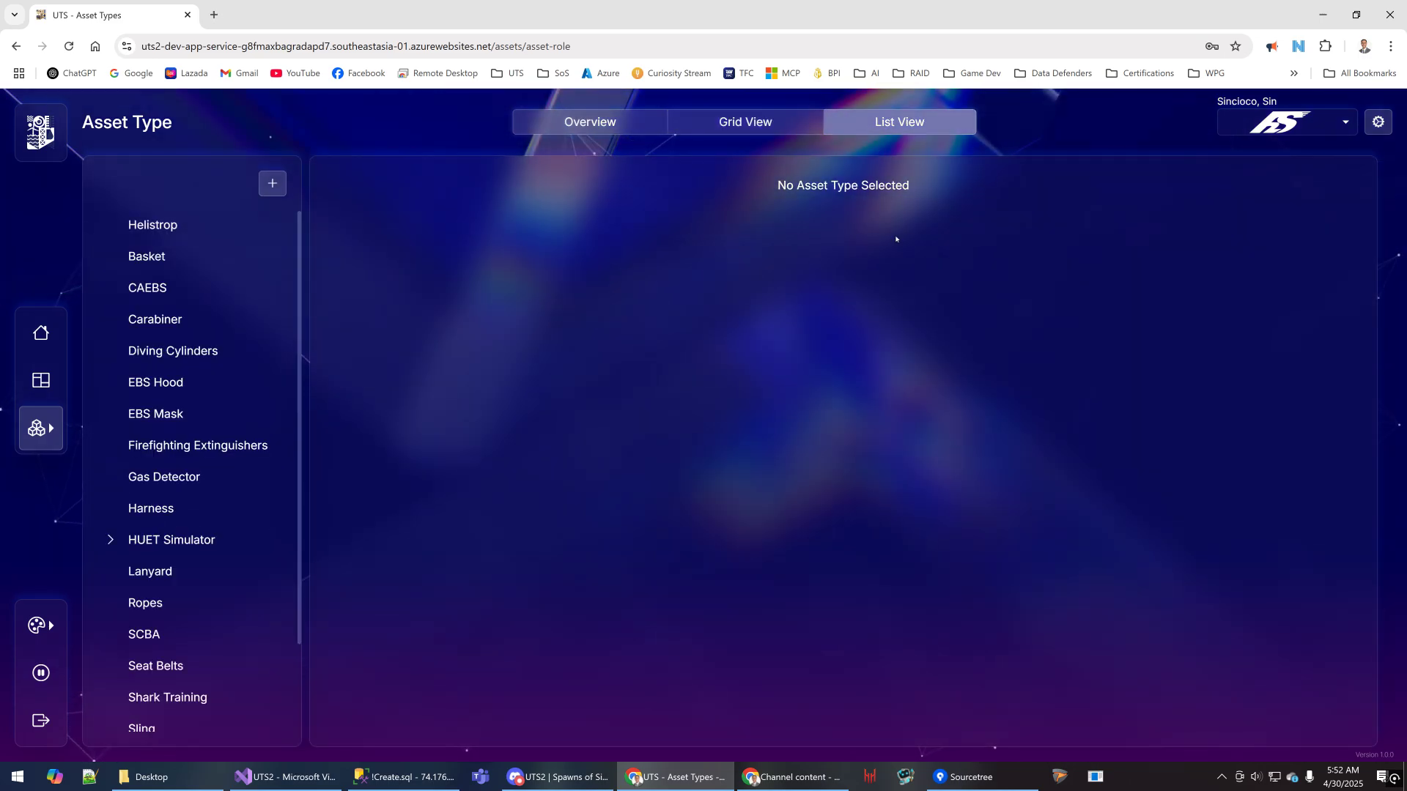
Open the HUET Simulator asset type in list view and expand it to show its child type
{"action": "left_click", "coordinate": [116, 540]}
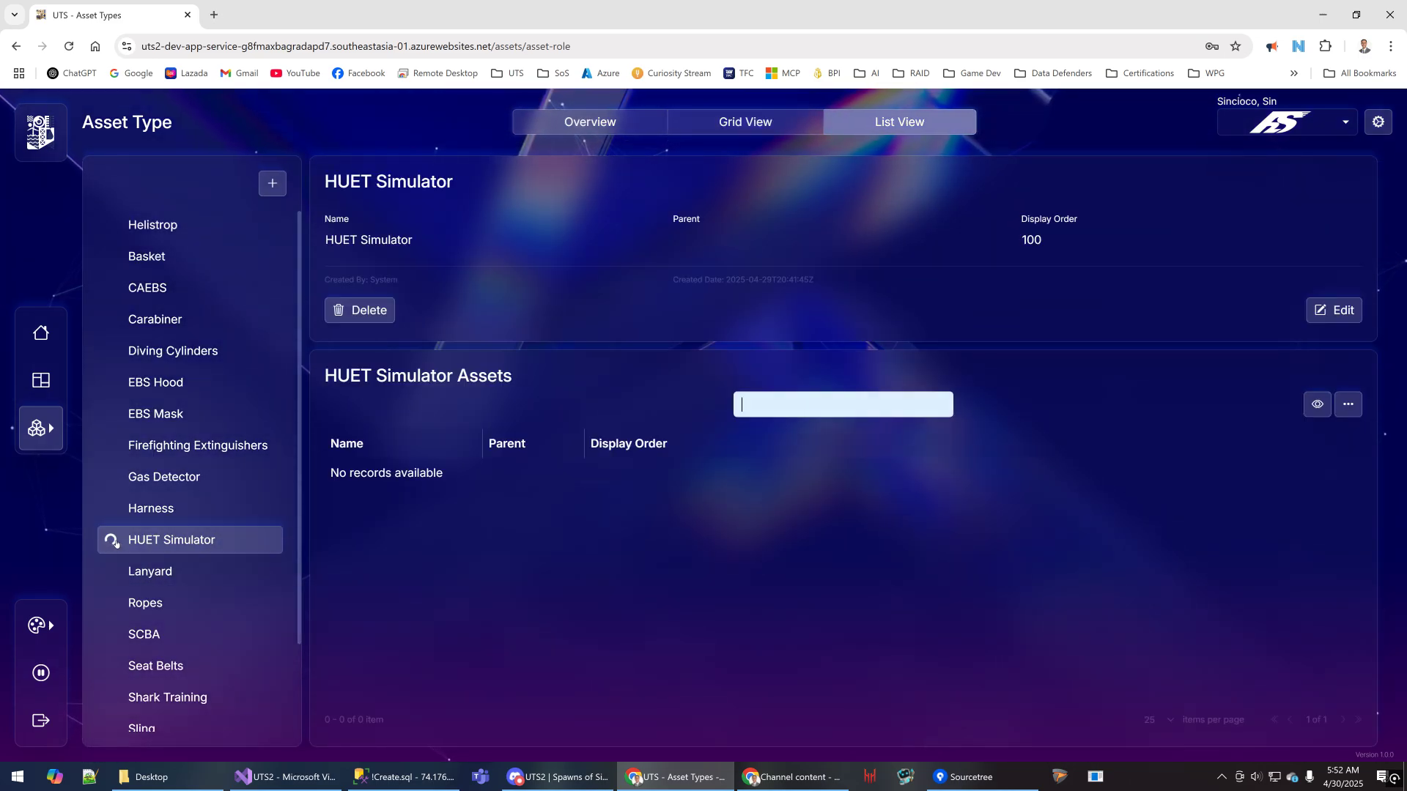
{"action": "scroll", "coordinate": [164, 490], "scroll_direction": "down", "scroll_amount": 2}
{"action": "scroll", "coordinate": [165, 485], "scroll_direction": "up", "scroll_amount": 3}
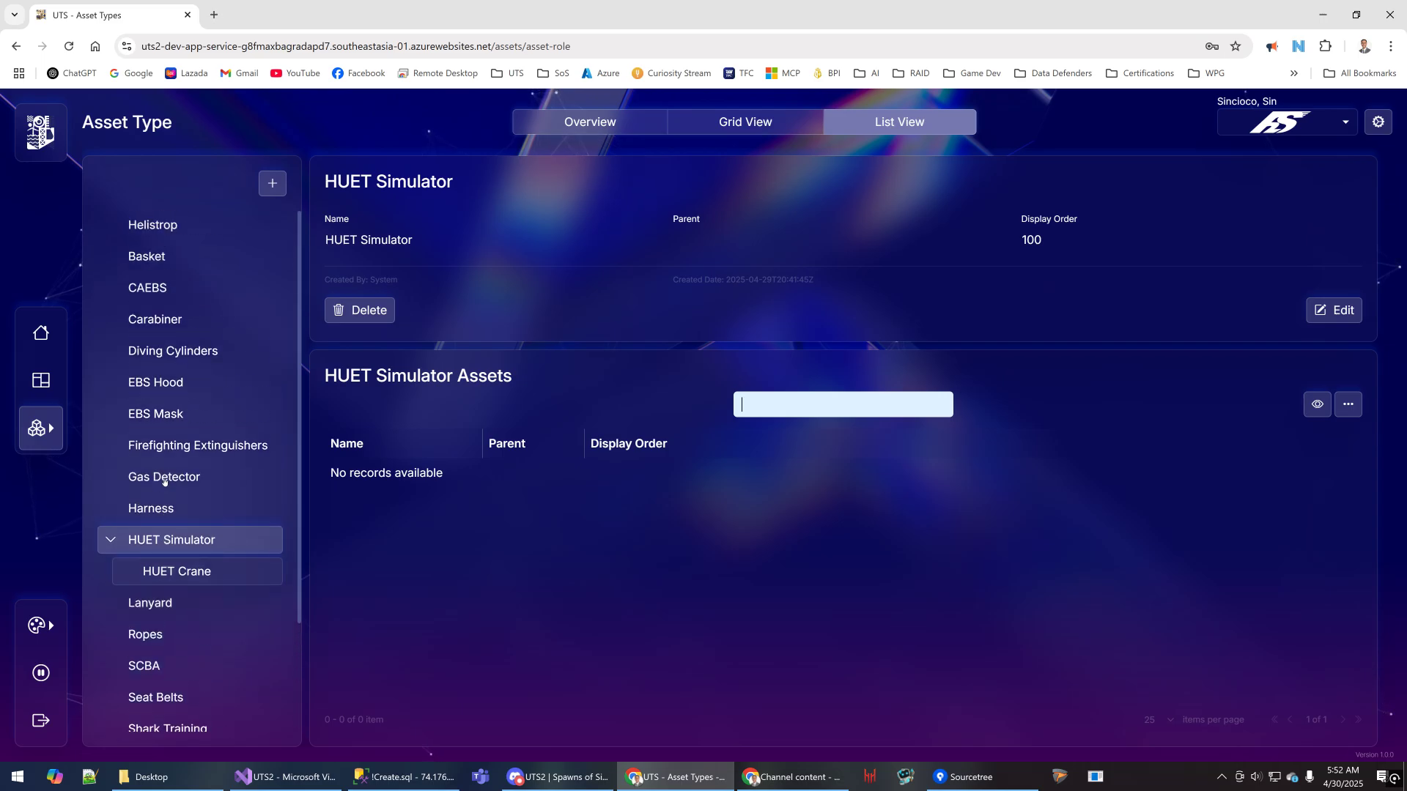
{"action": "scroll", "coordinate": [213, 440], "scroll_direction": "down", "scroll_amount": 3}
{"action": "scroll", "coordinate": [213, 440], "scroll_direction": "up", "scroll_amount": 2}
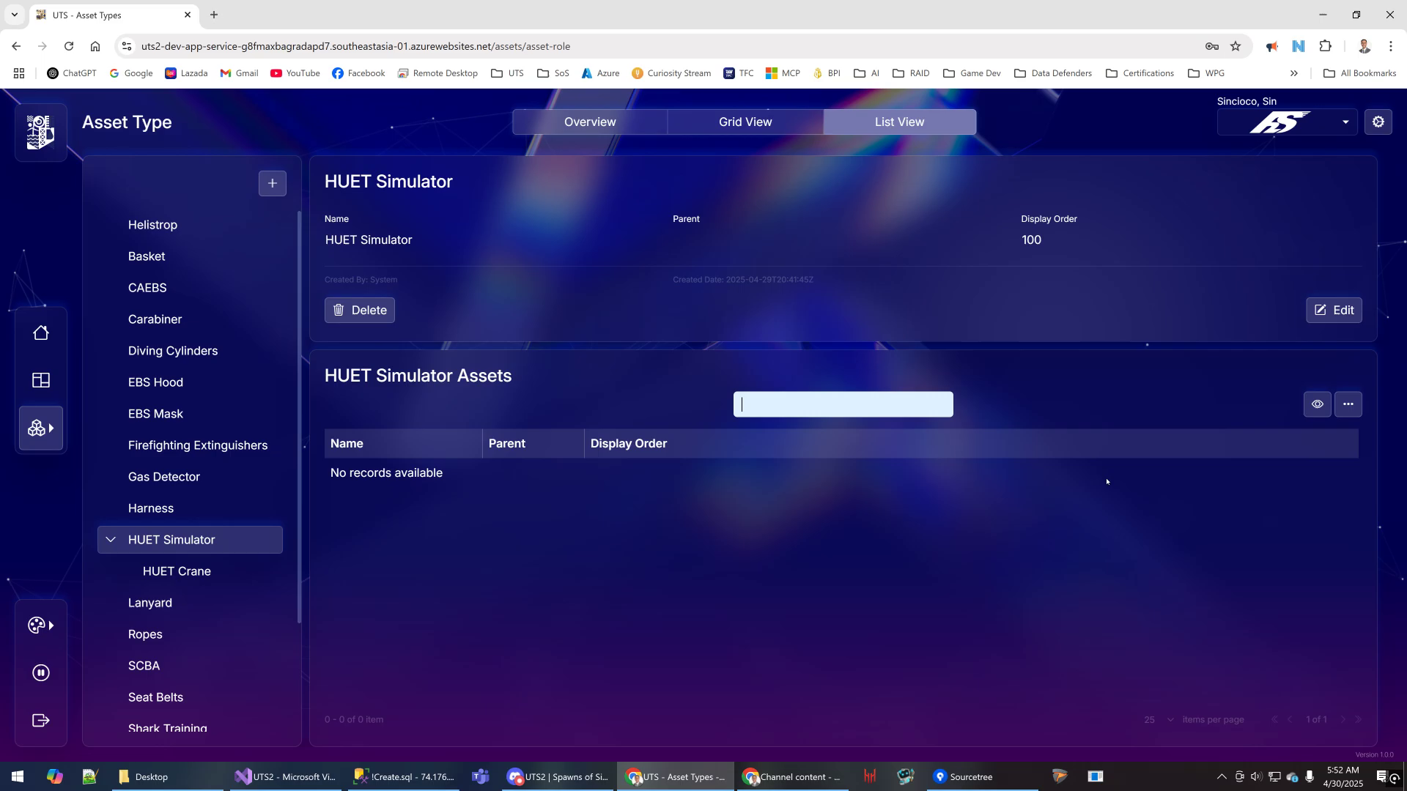
Switch the asset types between grid and list views, and inspect the Survival Suits and CAEBS records in the grid
{"action": "left_click", "coordinate": [759, 129]}
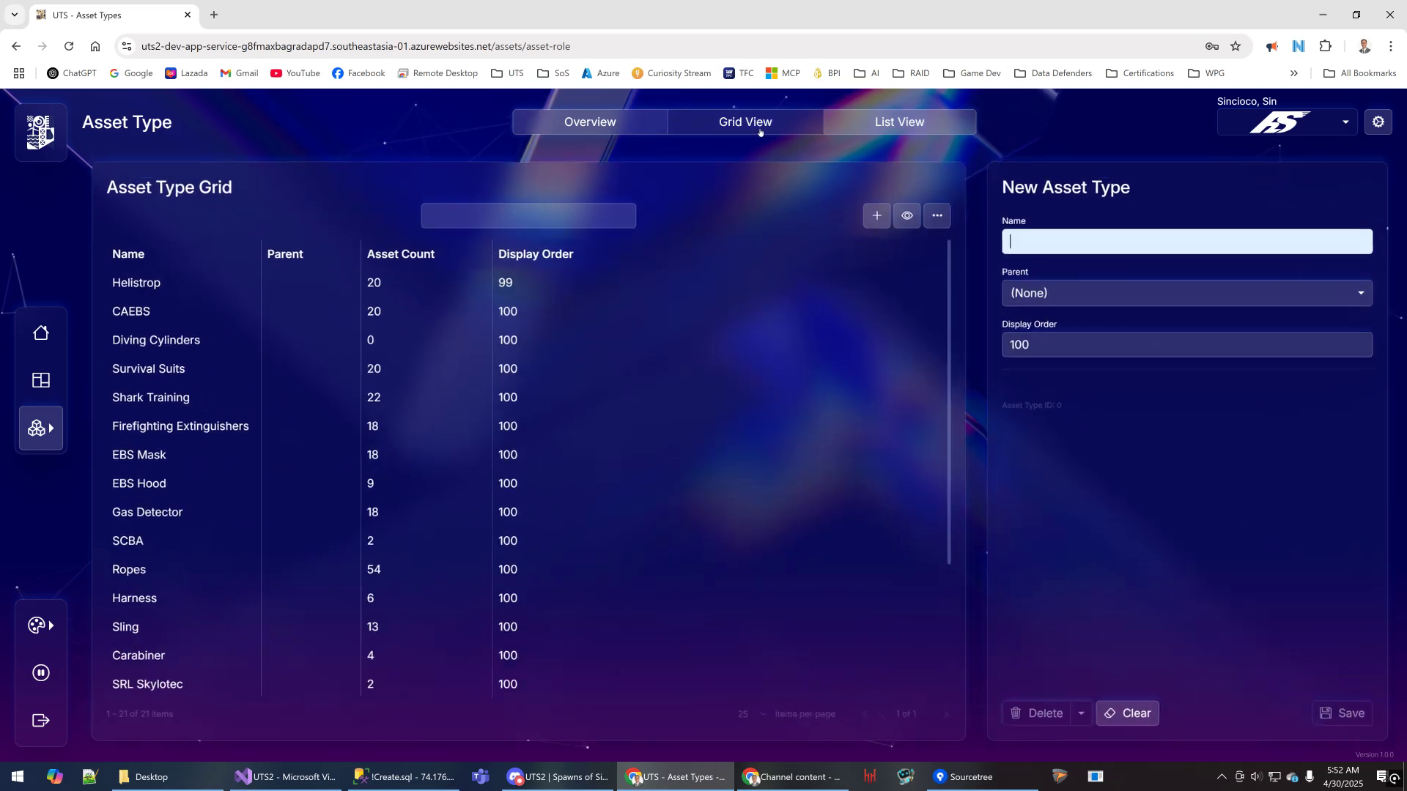
{"action": "left_click", "coordinate": [884, 132]}
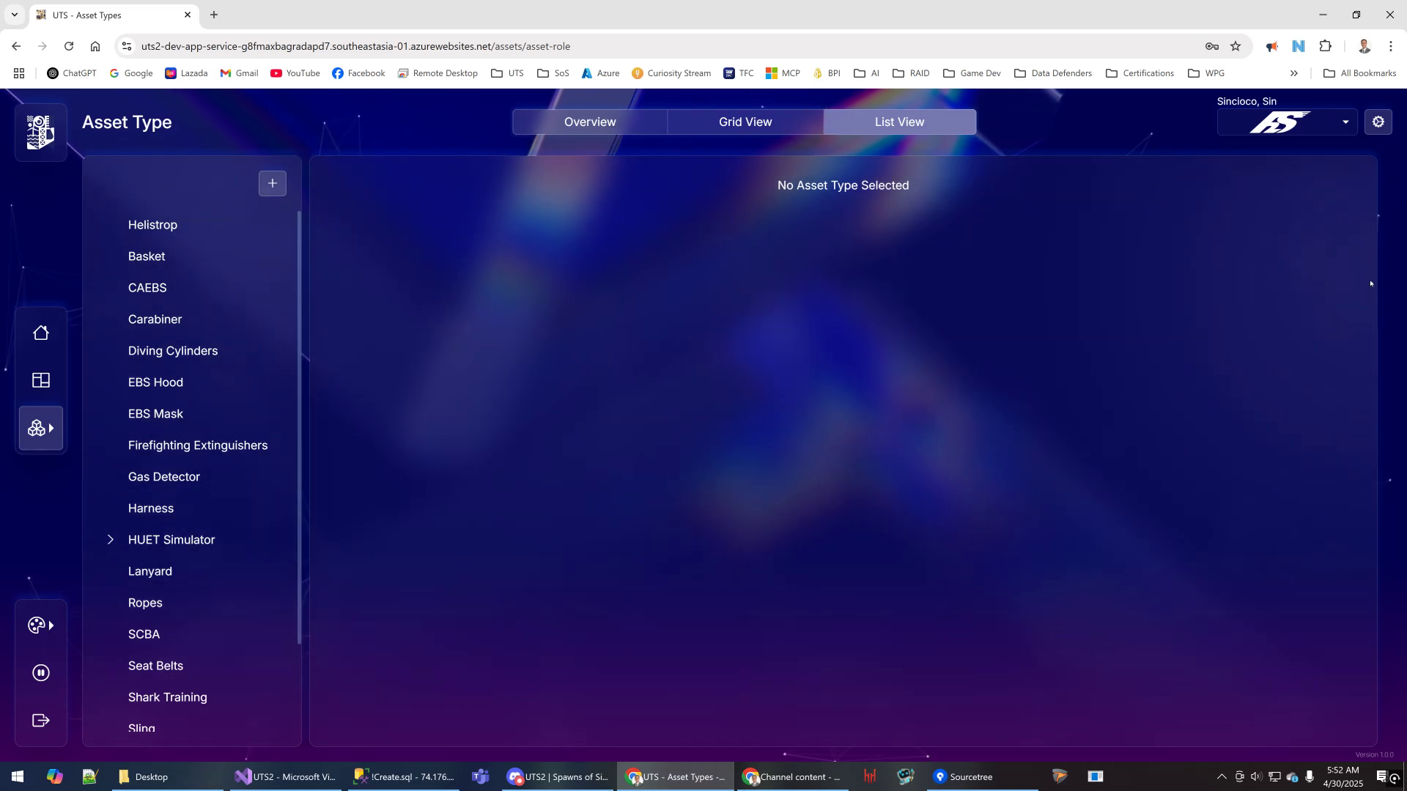
{"action": "left_click", "coordinate": [766, 125]}
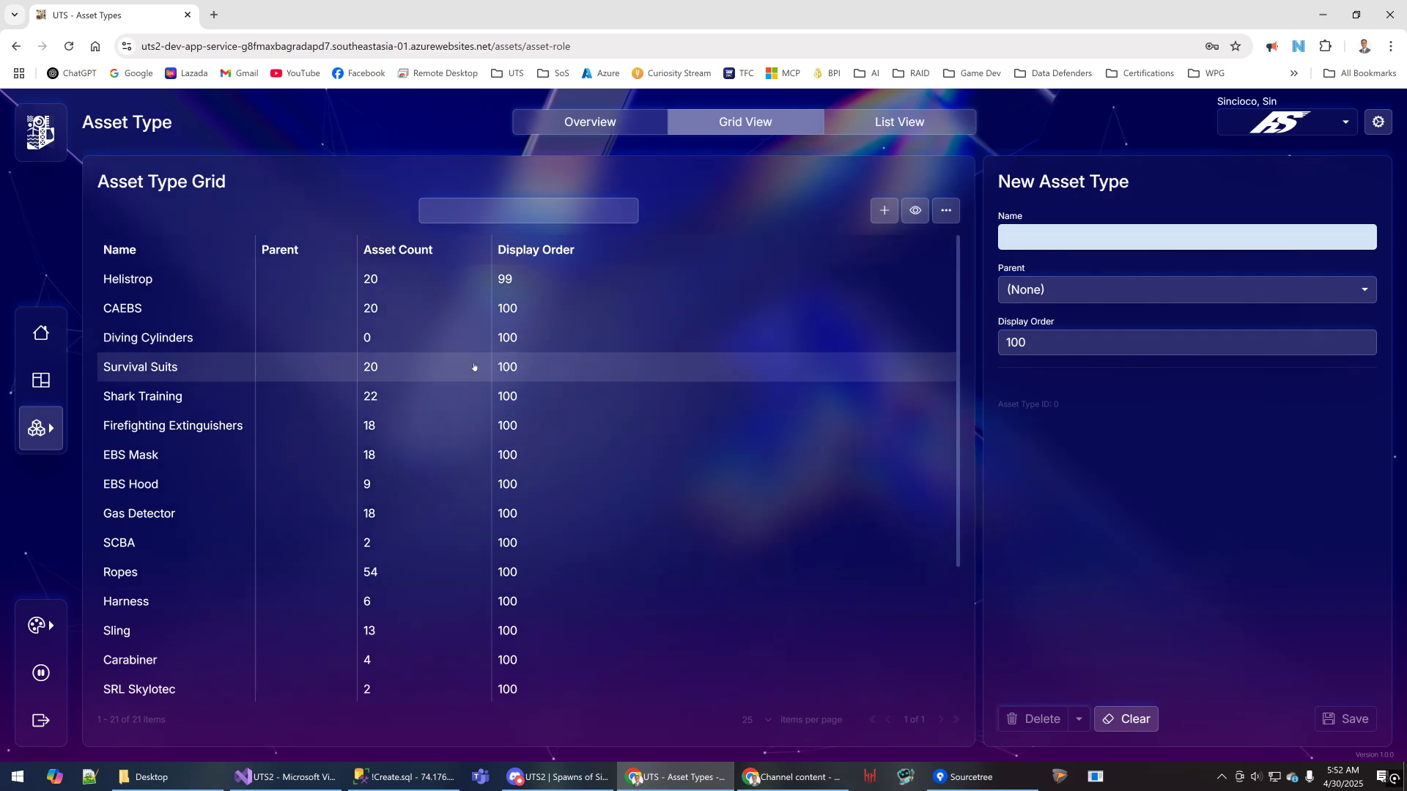
{"action": "left_click", "coordinate": [477, 364]}
{"action": "left_click", "coordinate": [327, 302]}
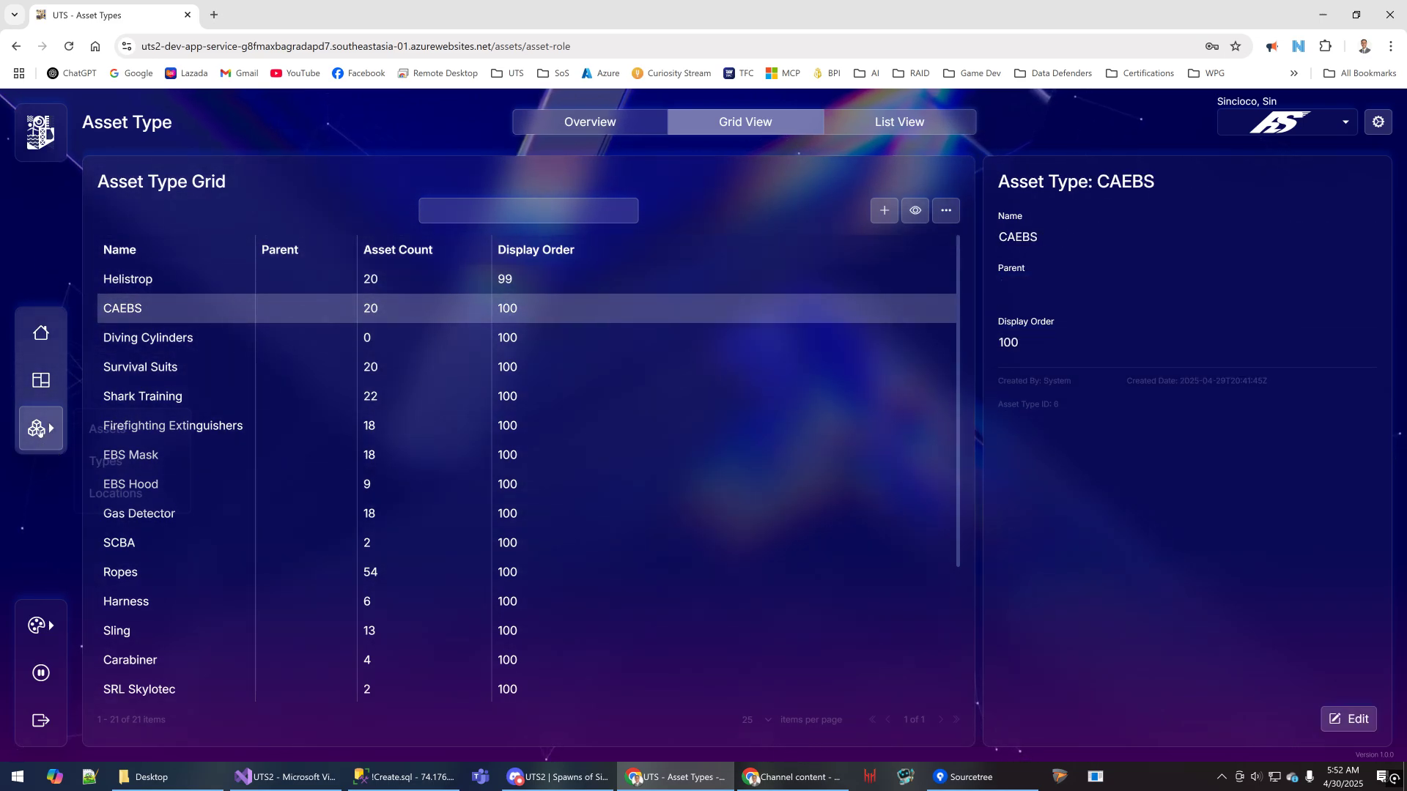
View the asset locations overview, and open the Sea Survival Pool record for editing from the location grid
{"action": "left_click", "coordinate": [132, 493]}
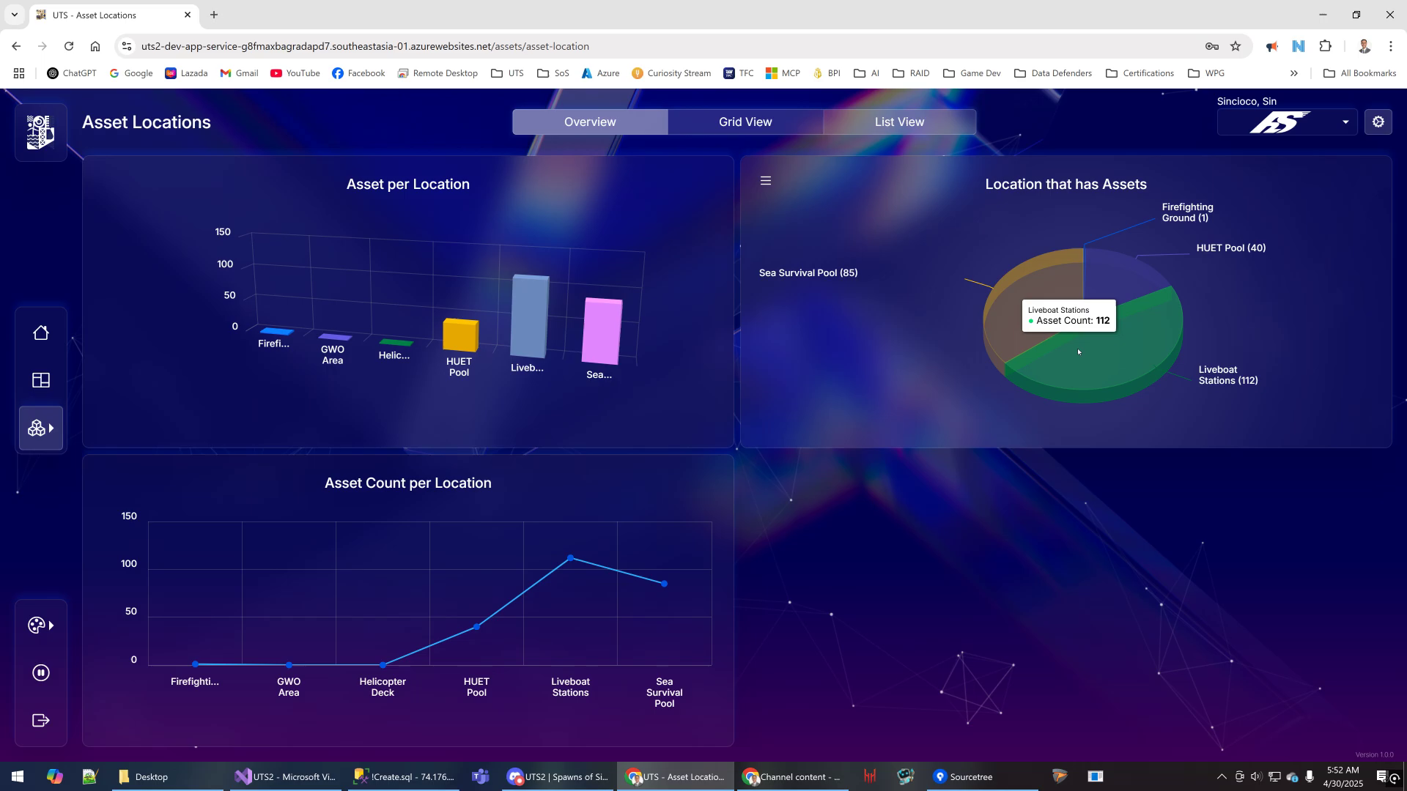
{"action": "left_click", "coordinate": [40, 428]}
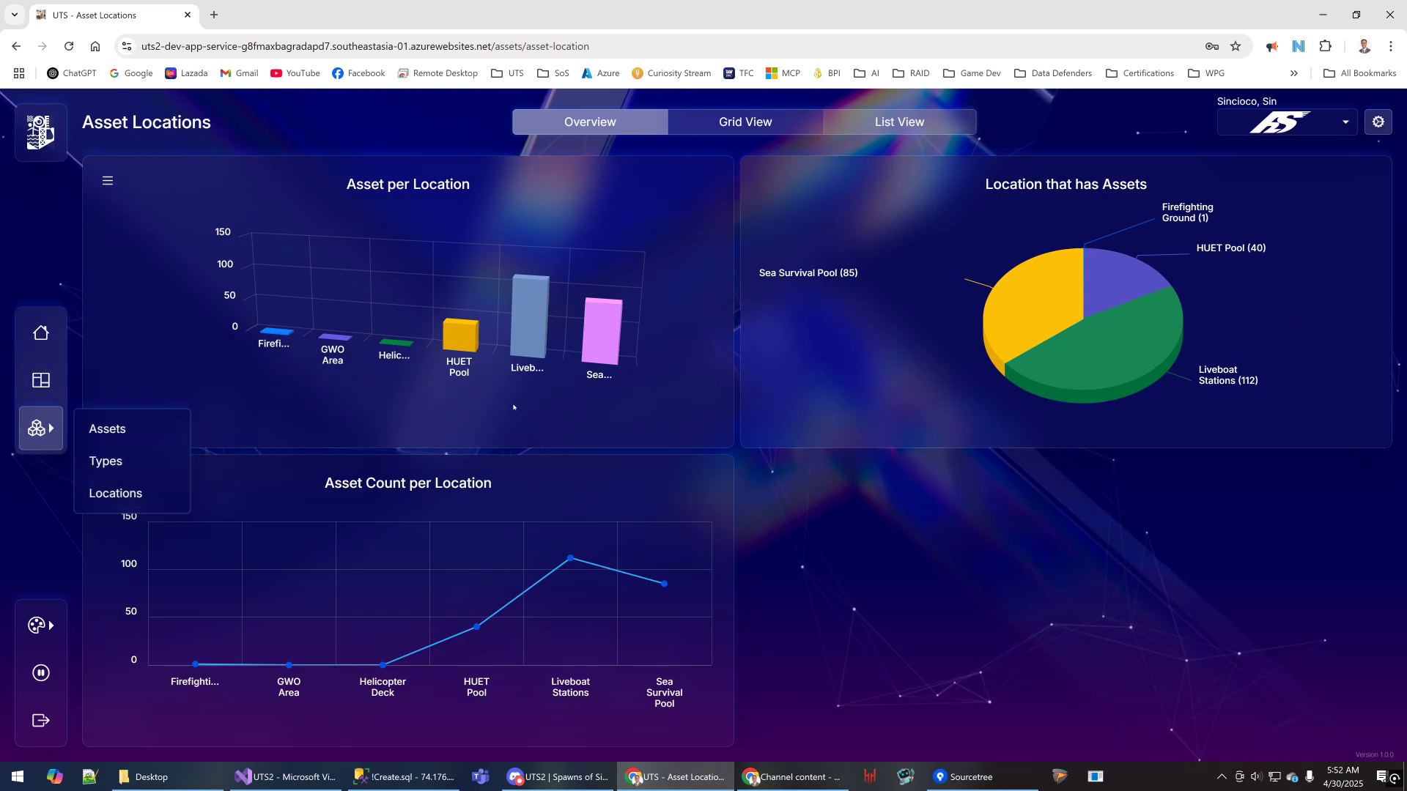
{"action": "left_click", "coordinate": [746, 123]}
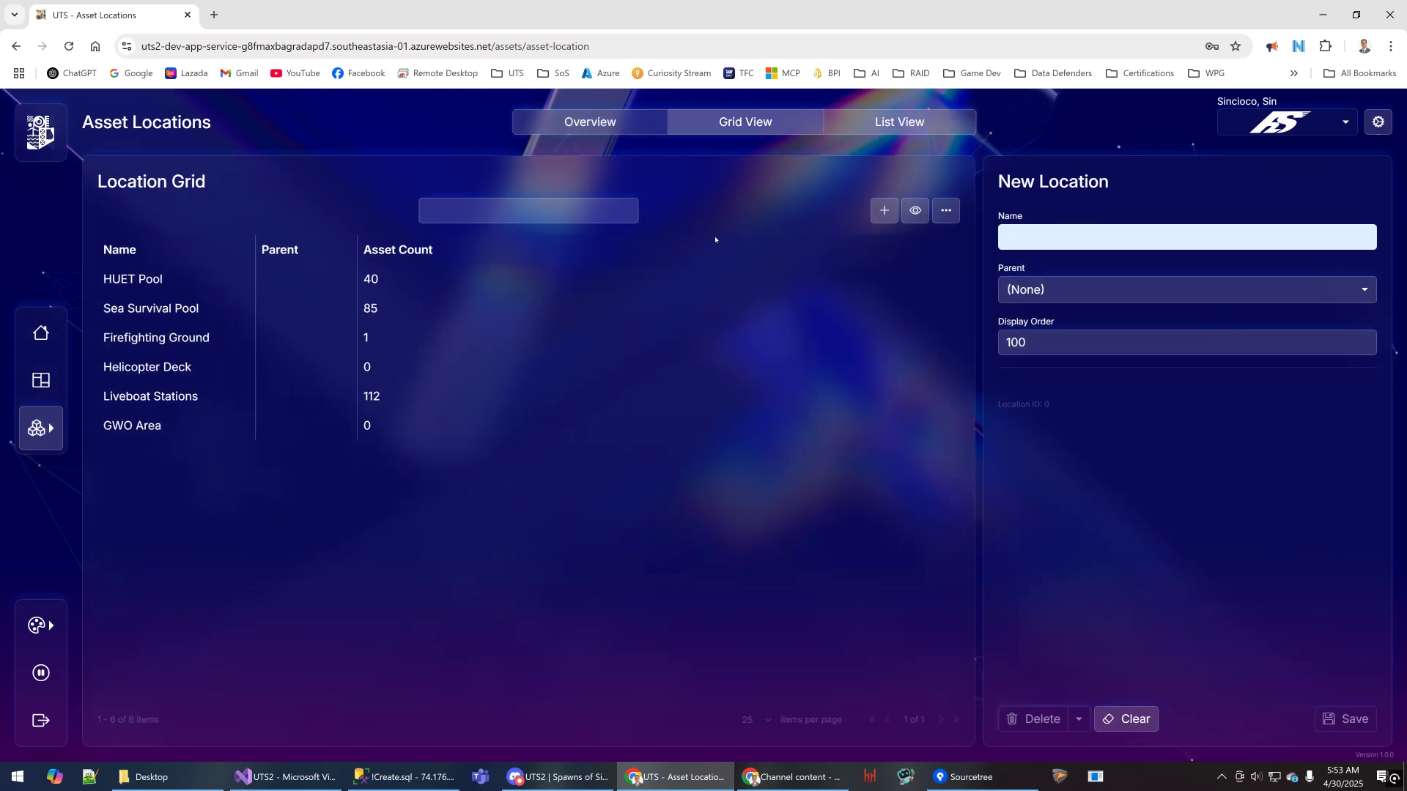
{"action": "left_click", "coordinate": [364, 318]}
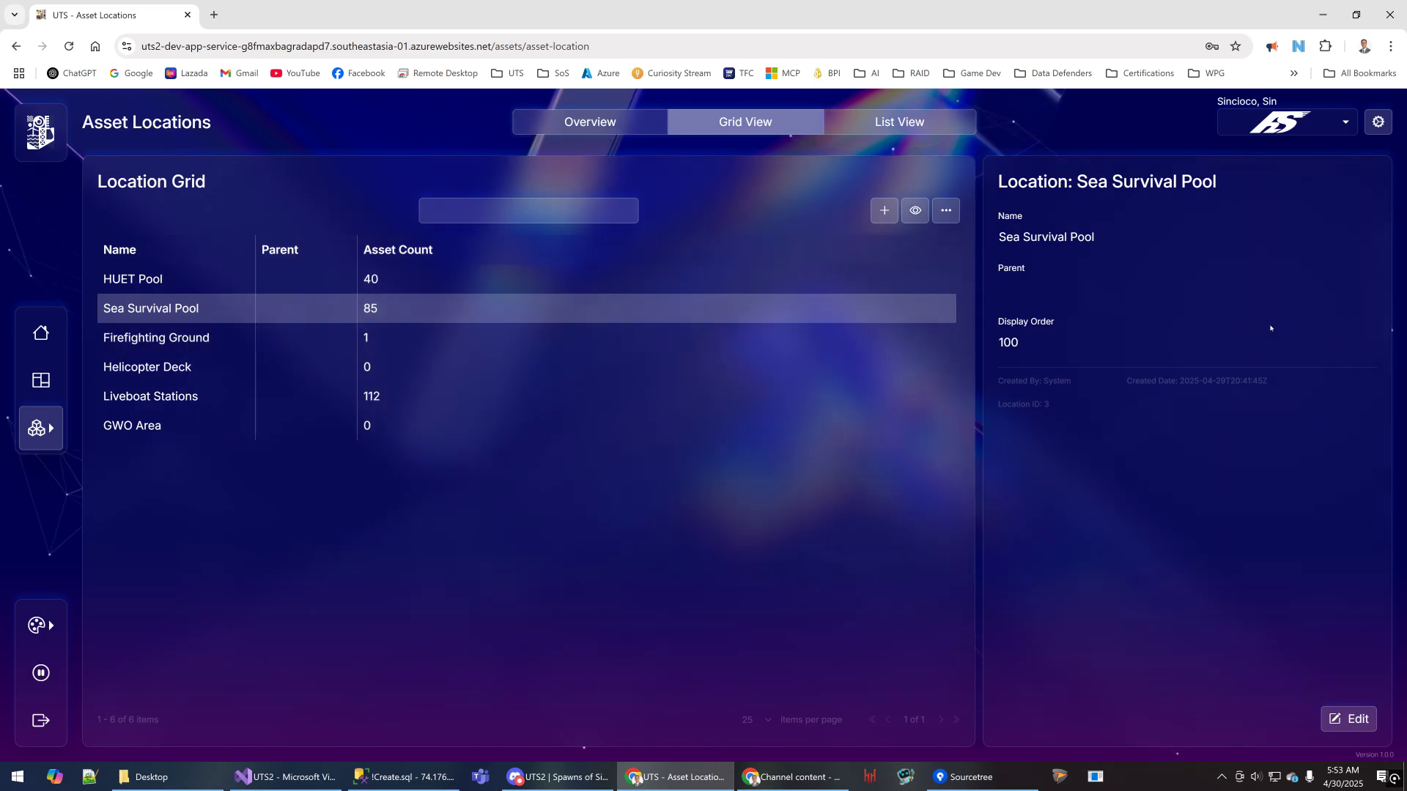
{"action": "left_click", "coordinate": [1348, 719]}
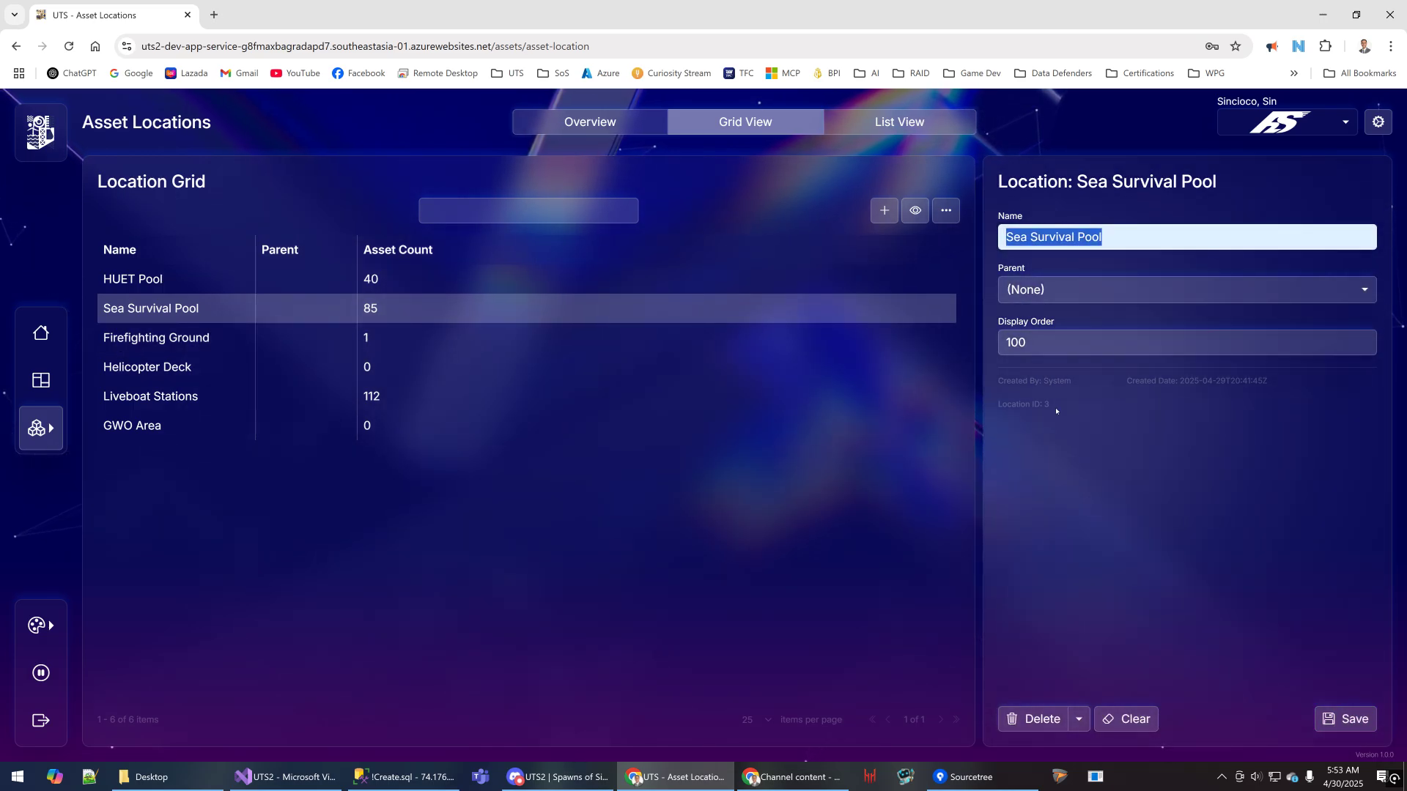
{"action": "left_click", "coordinate": [1079, 718]}
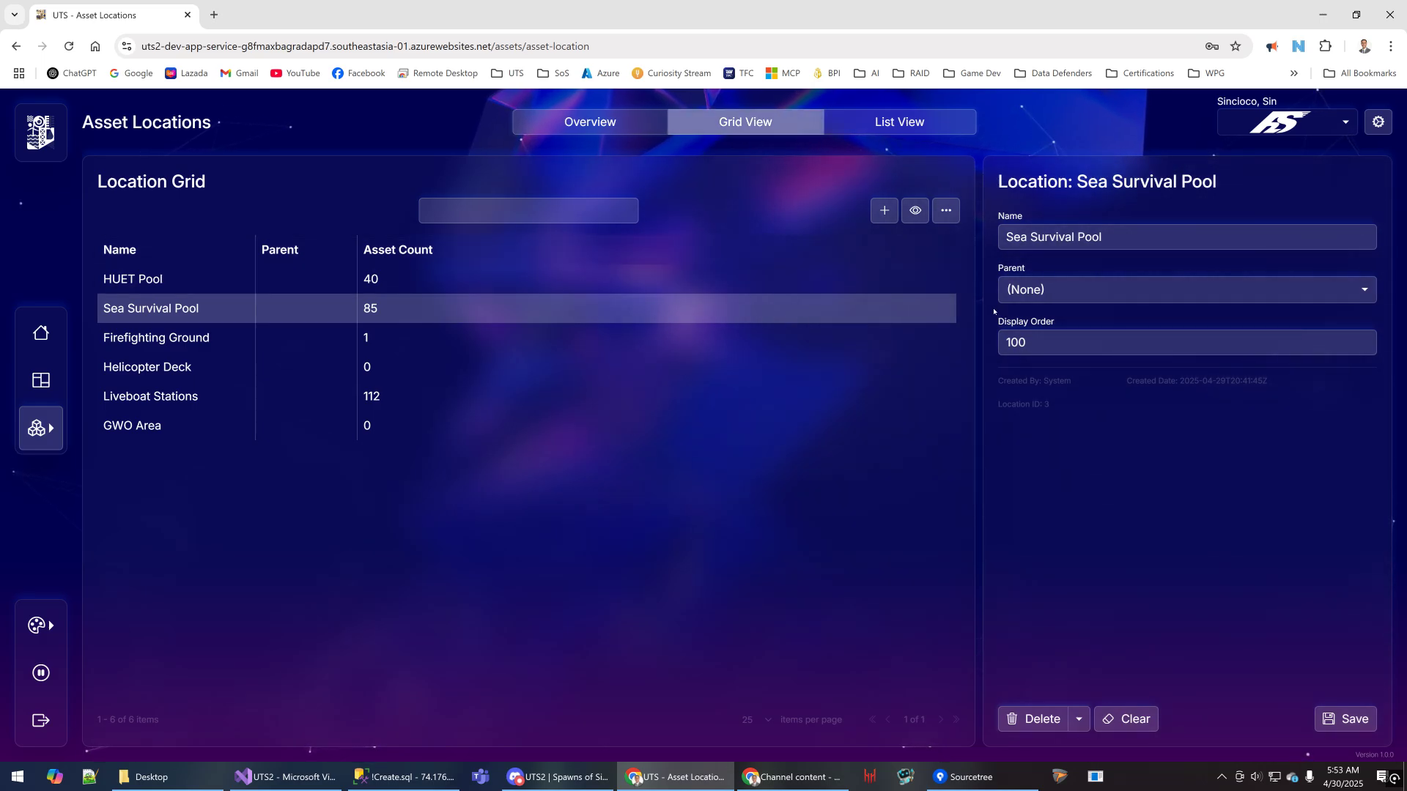
Inspect the GWO Area and Helicopter Deck locations in the grid, and view Sea Survival Pool in list view
{"action": "left_click", "coordinate": [806, 428]}
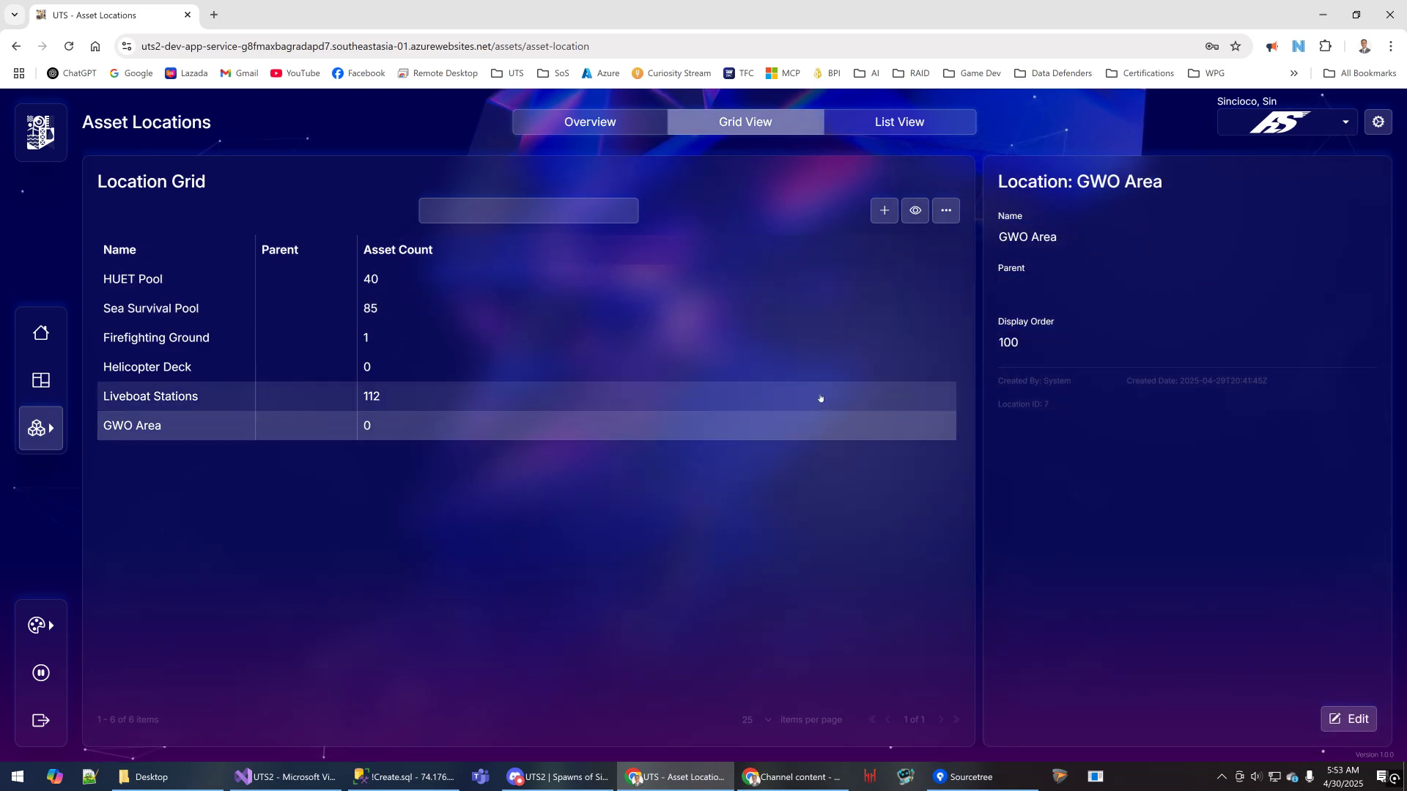
{"action": "left_click", "coordinate": [824, 367]}
{"action": "left_click", "coordinate": [909, 125]}
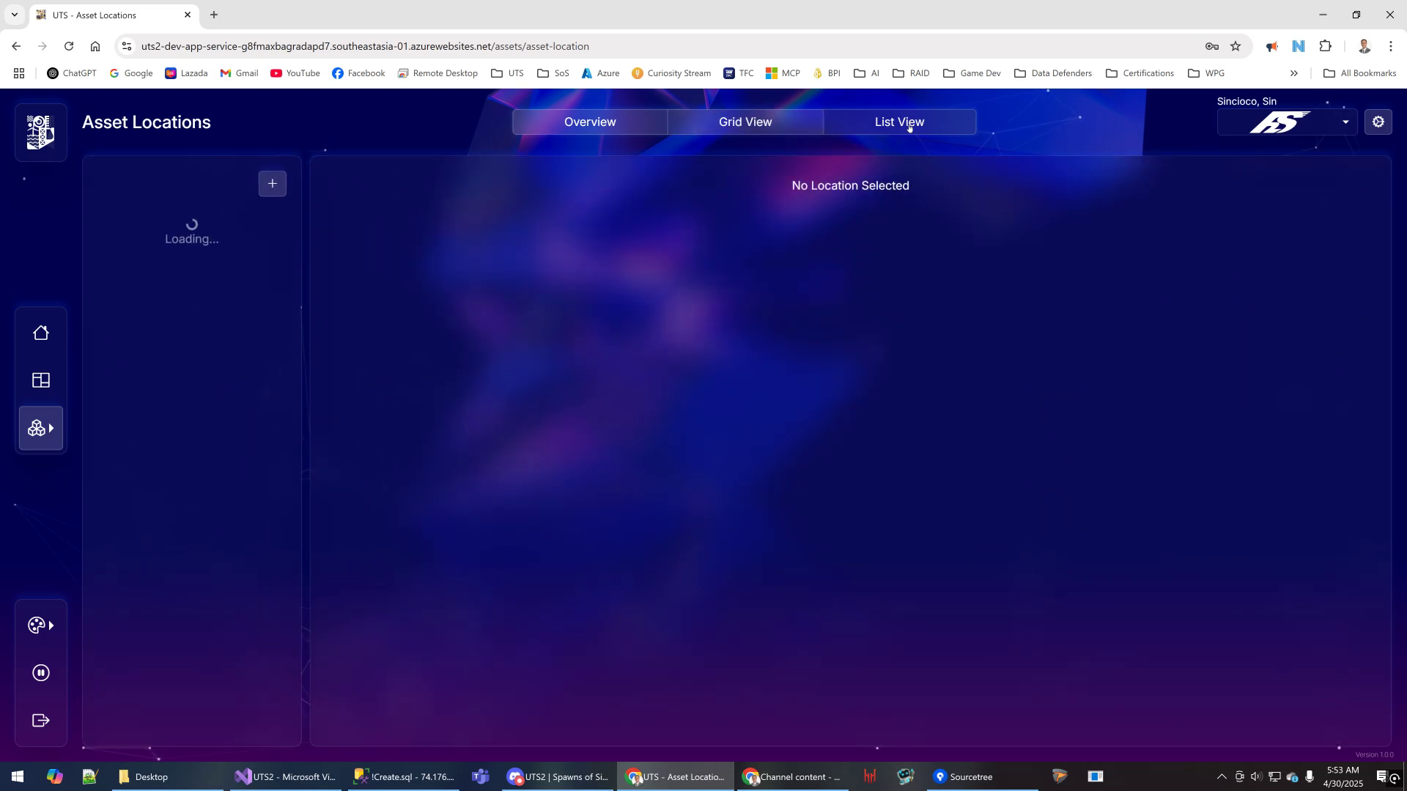
{"action": "left_click", "coordinate": [189, 380]}
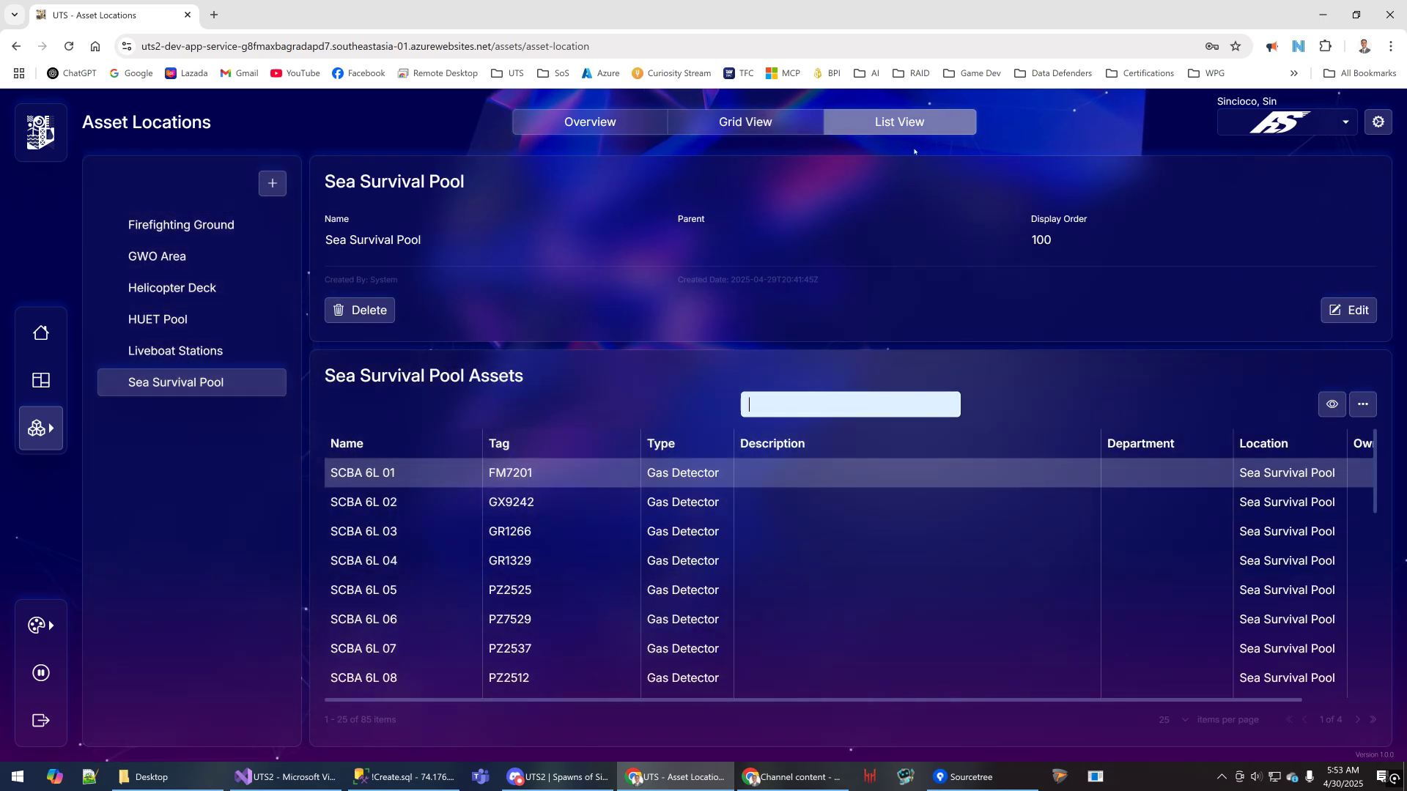
Visit the locations overview, return to the list view and browse the assets assigned to Sea Survival Pool
{"action": "left_click", "coordinate": [609, 128]}
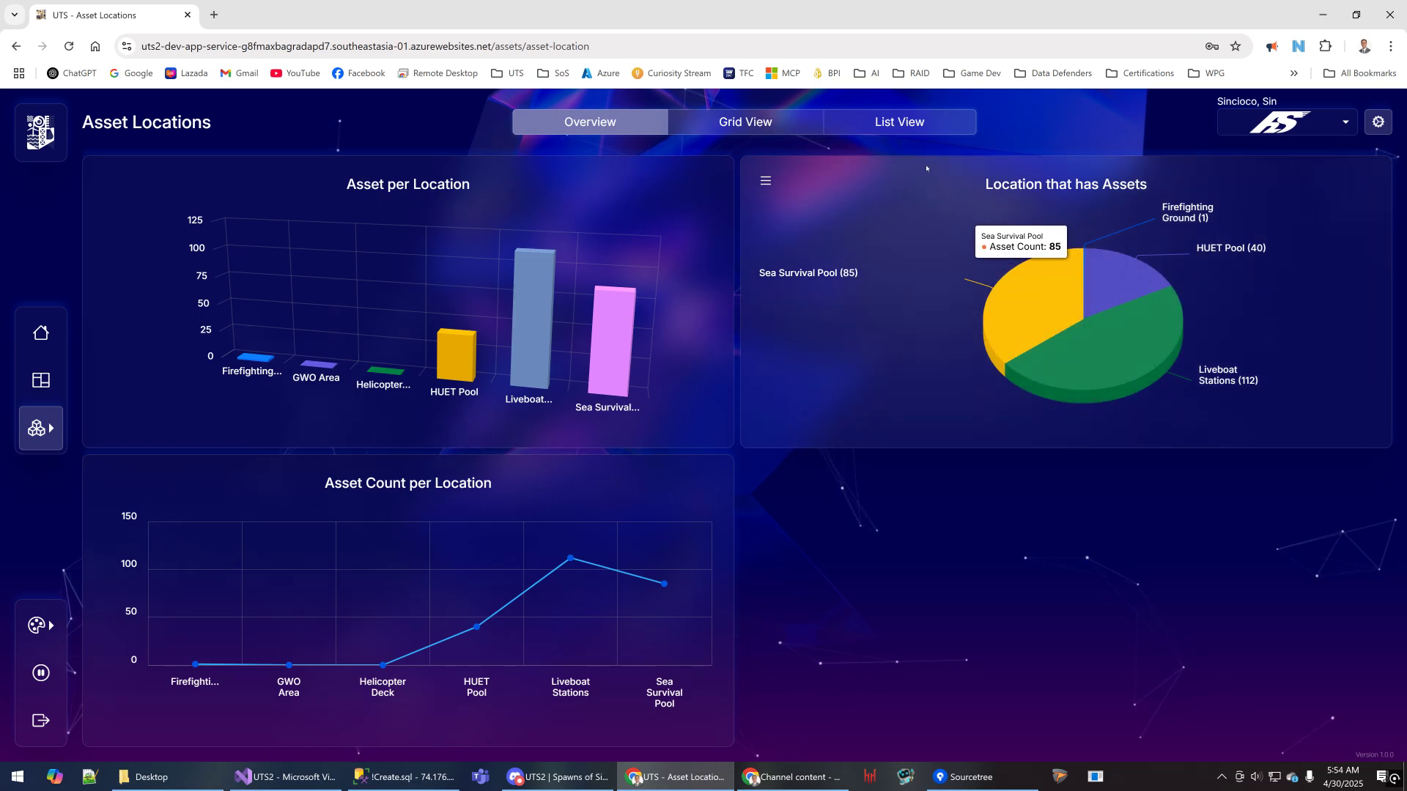
{"action": "left_click", "coordinate": [919, 132]}
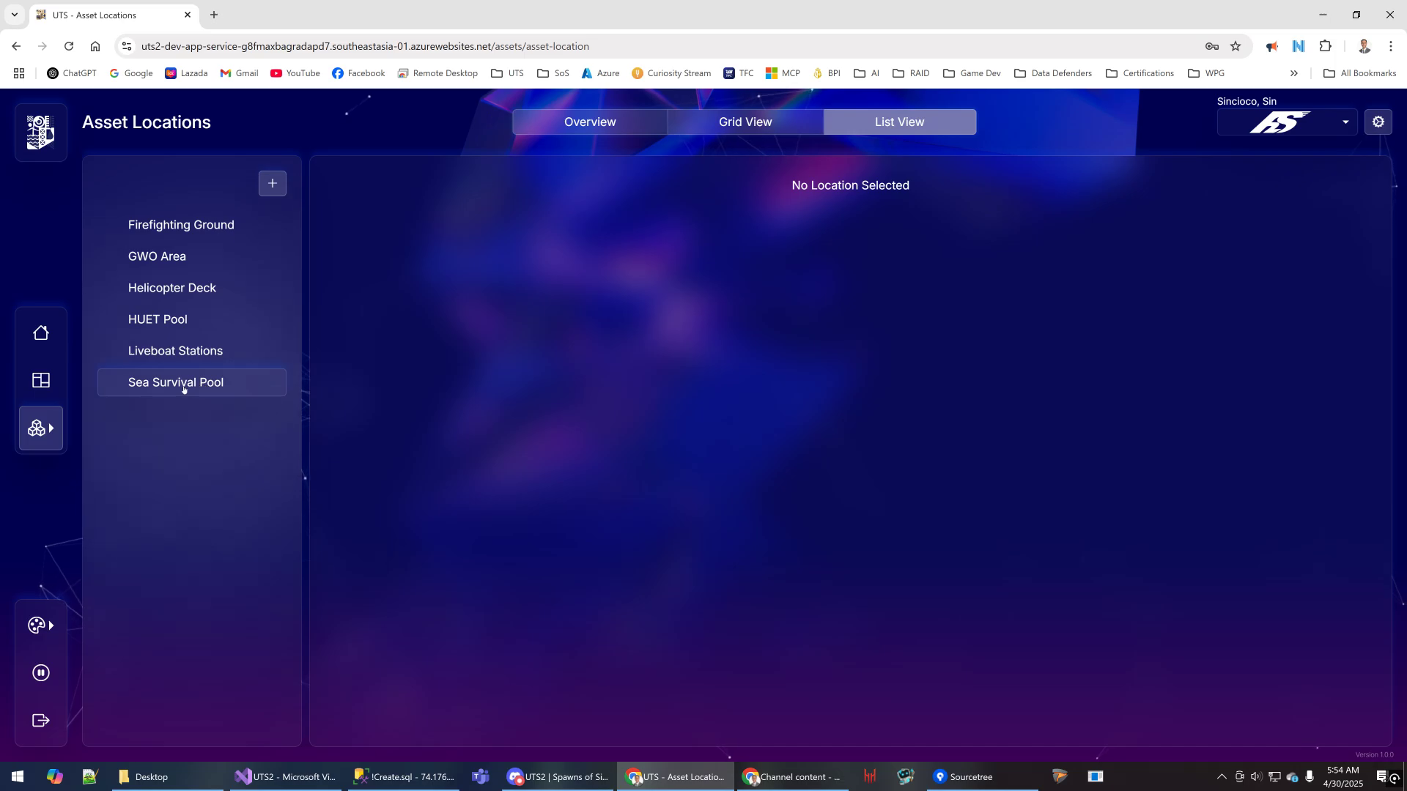
{"action": "left_click", "coordinate": [190, 384]}
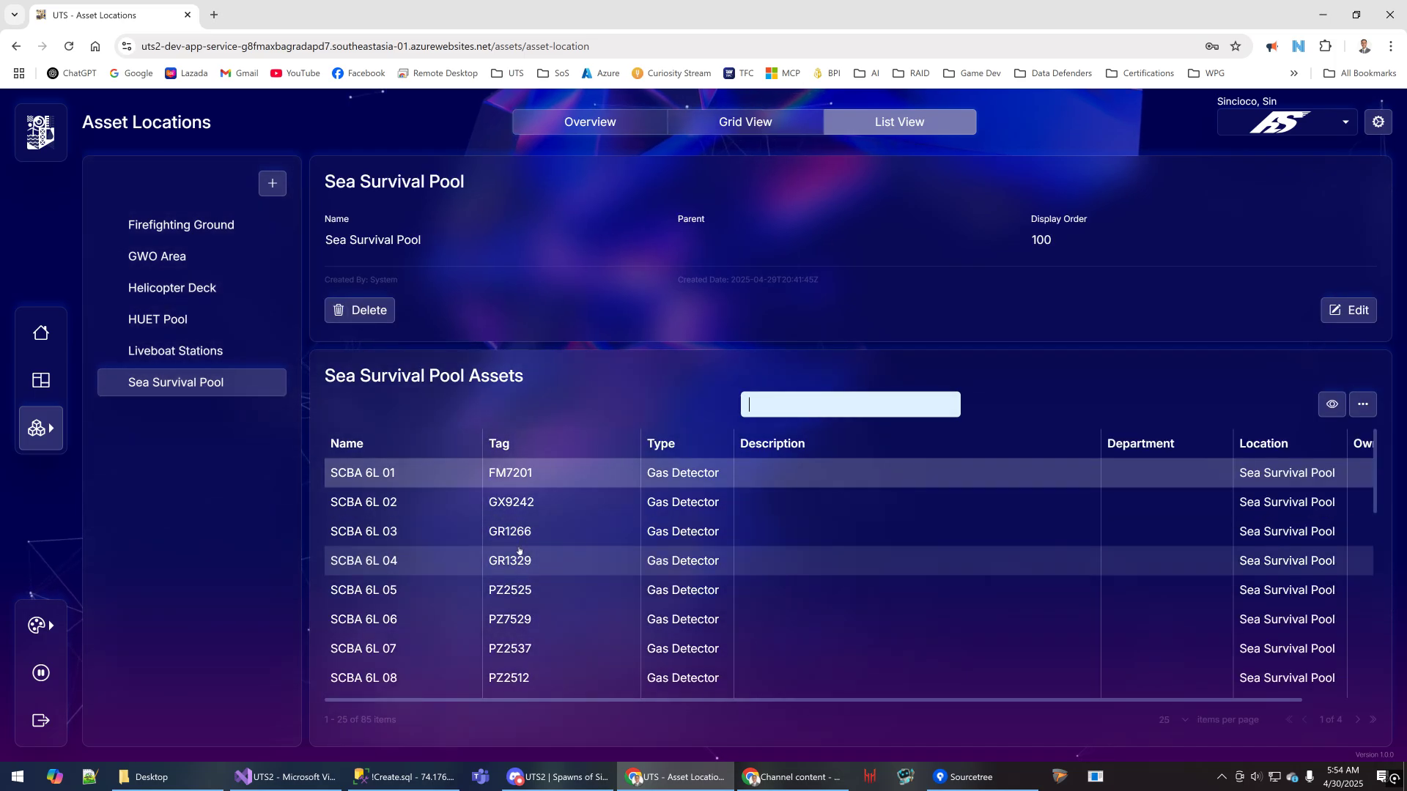
{"action": "scroll", "coordinate": [790, 564], "scroll_direction": "down", "scroll_amount": 4}
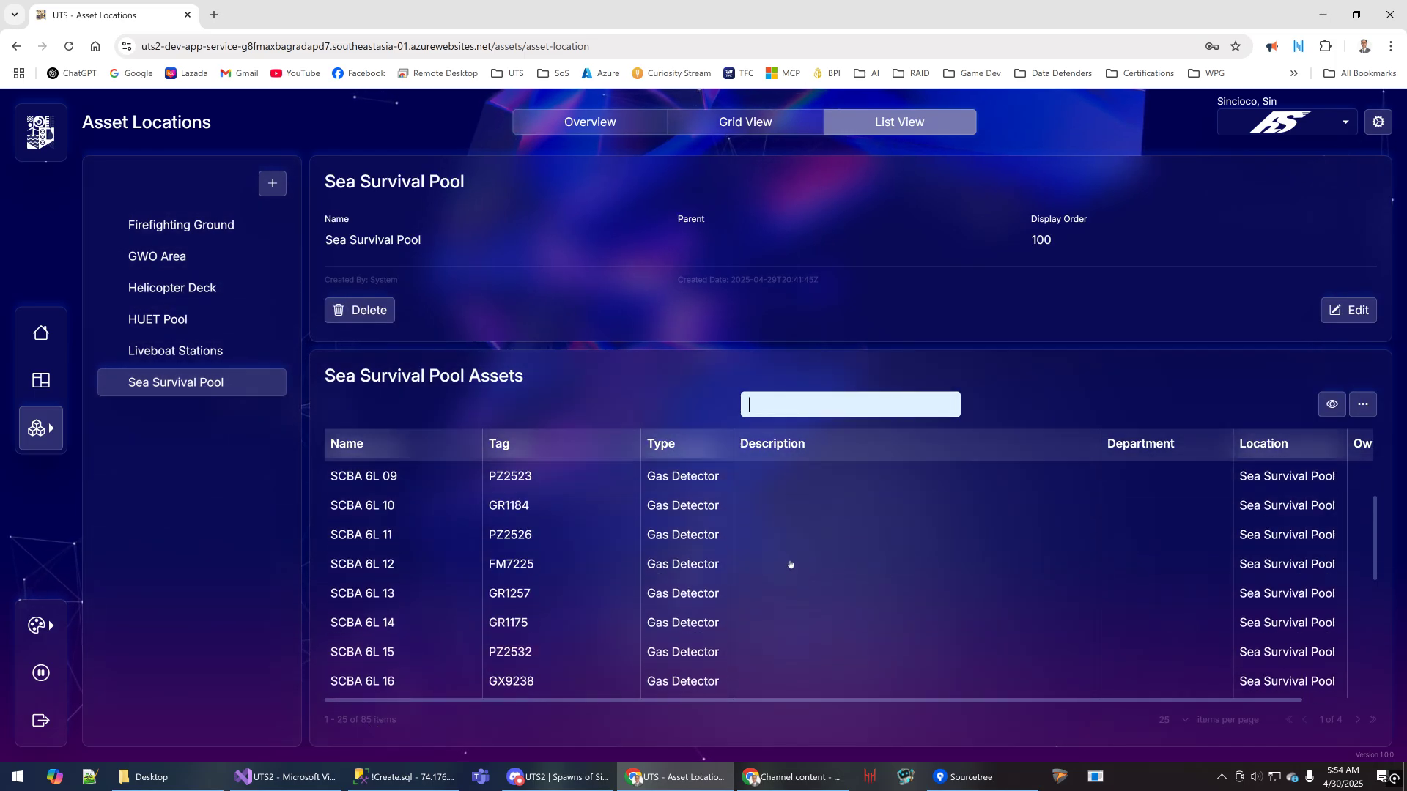
{"action": "scroll", "coordinate": [790, 564], "scroll_direction": "up", "scroll_amount": 4}
{"action": "scroll", "coordinate": [790, 564], "scroll_direction": "down", "scroll_amount": 4}
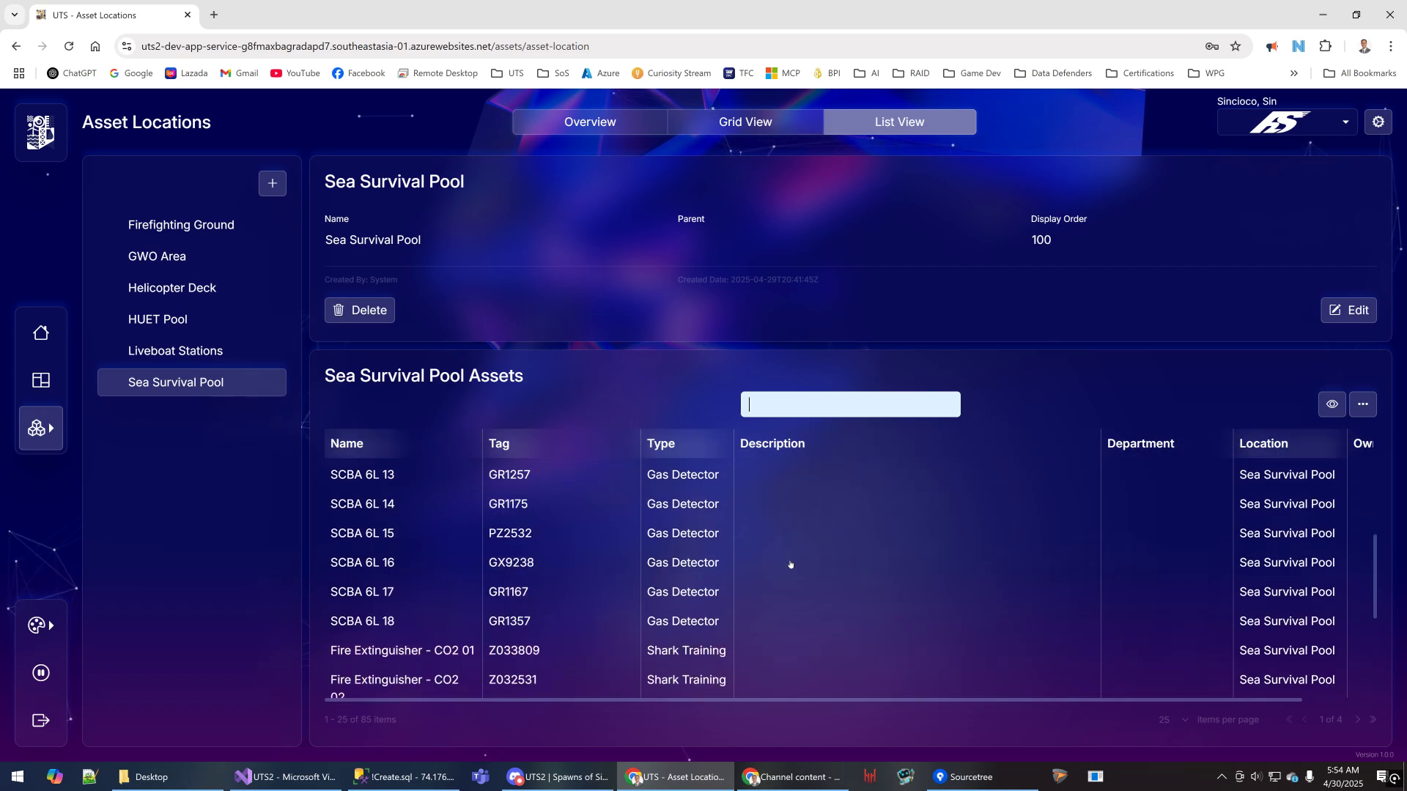
{"action": "scroll", "coordinate": [733, 553], "scroll_direction": "up", "scroll_amount": 4}
{"action": "scroll", "coordinate": [679, 578], "scroll_direction": "down", "scroll_amount": 5}
{"action": "scroll", "coordinate": [685, 579], "scroll_direction": "down", "scroll_amount": 4}
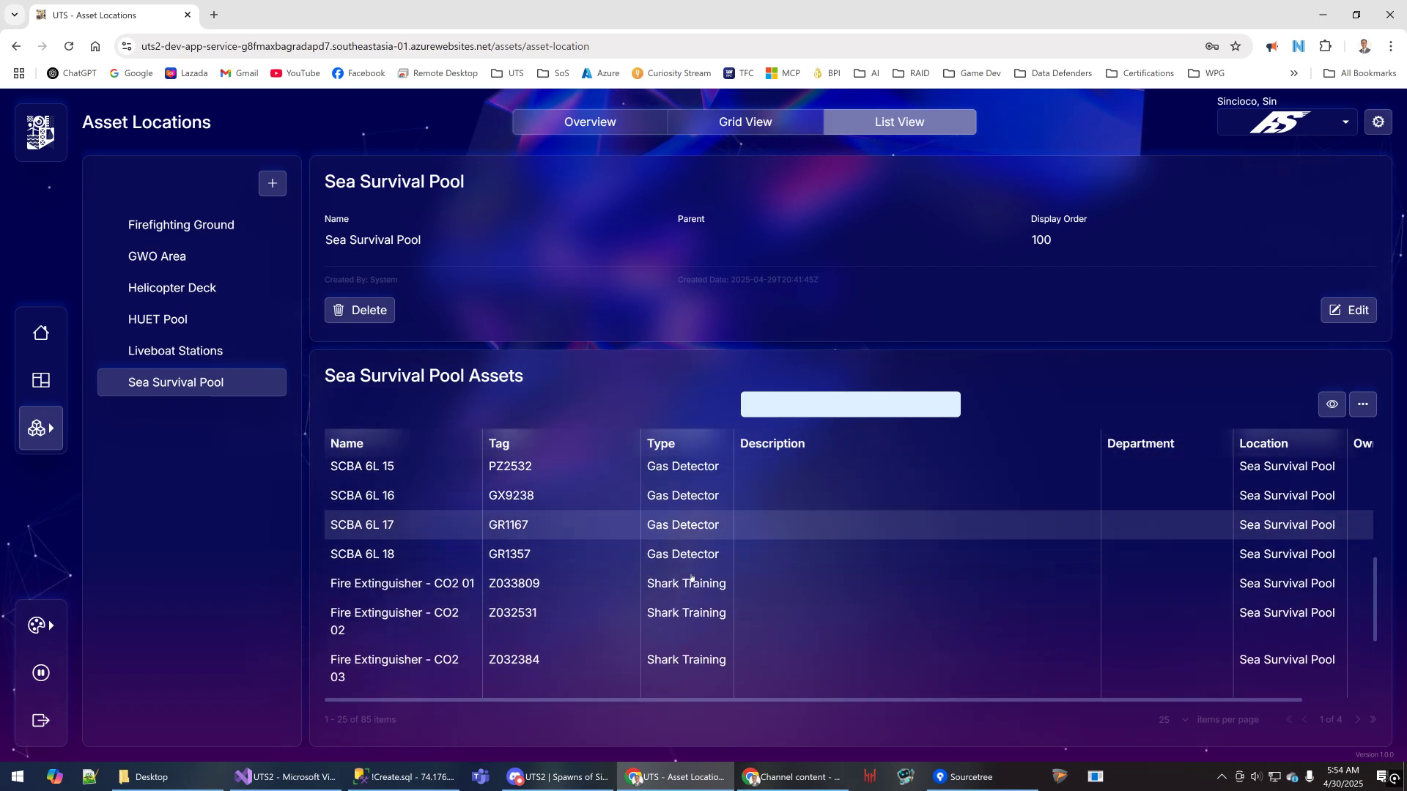
{"action": "scroll", "coordinate": [733, 557], "scroll_direction": "up", "scroll_amount": 6}
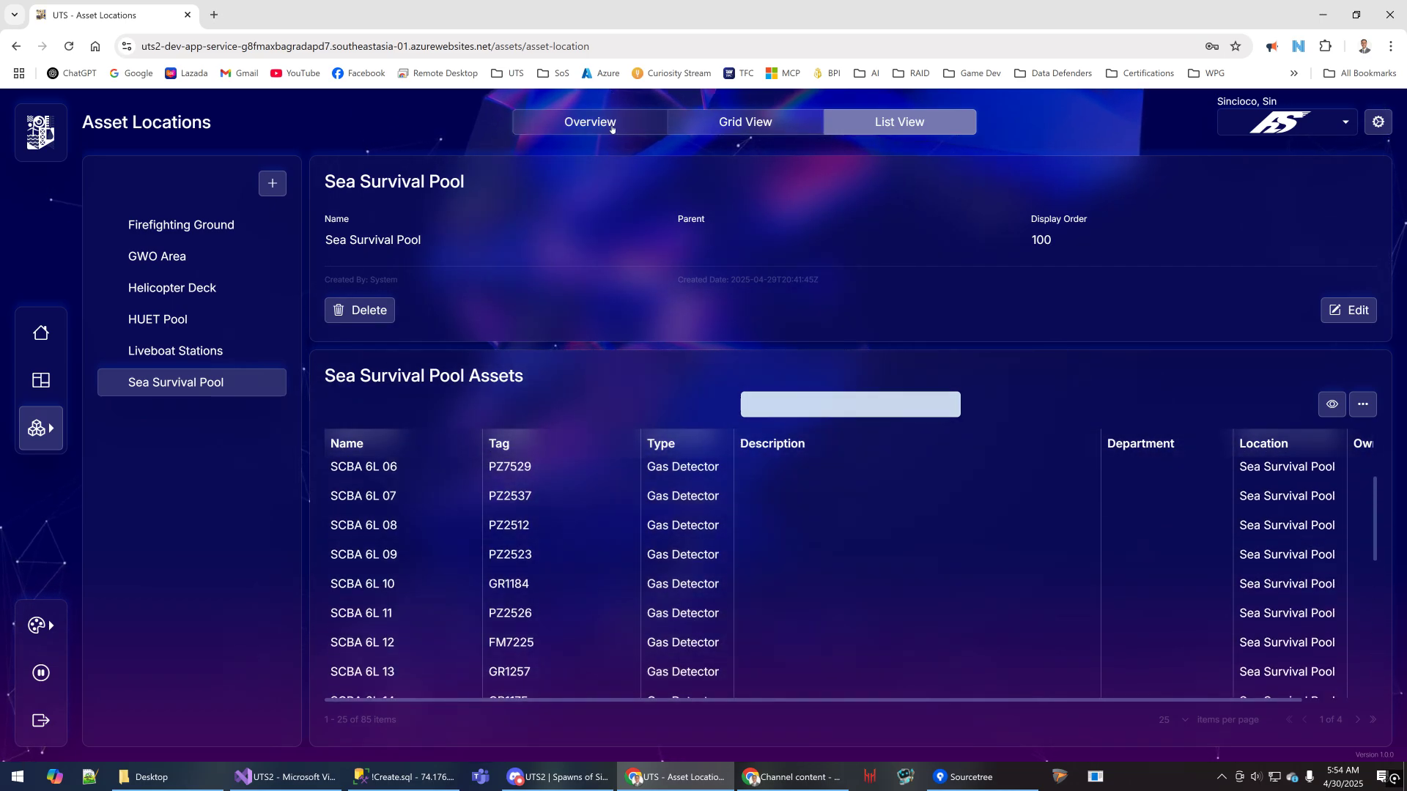
Return to the locations overview and examine the asset counts per location in its charts
{"action": "left_click", "coordinate": [610, 124]}
{"action": "mouse_move", "coordinate": [1061, 305]}
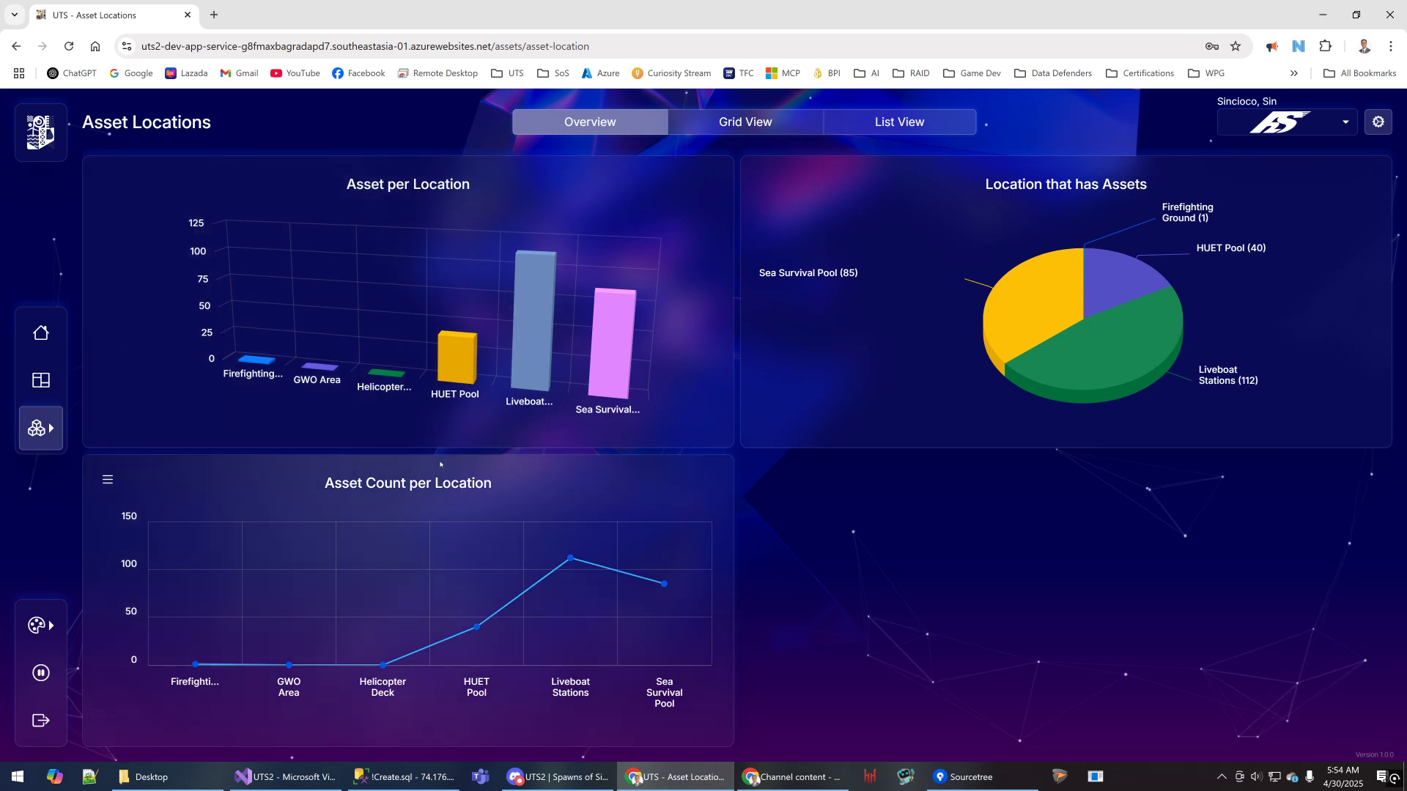
{"action": "mouse_move", "coordinate": [616, 340]}
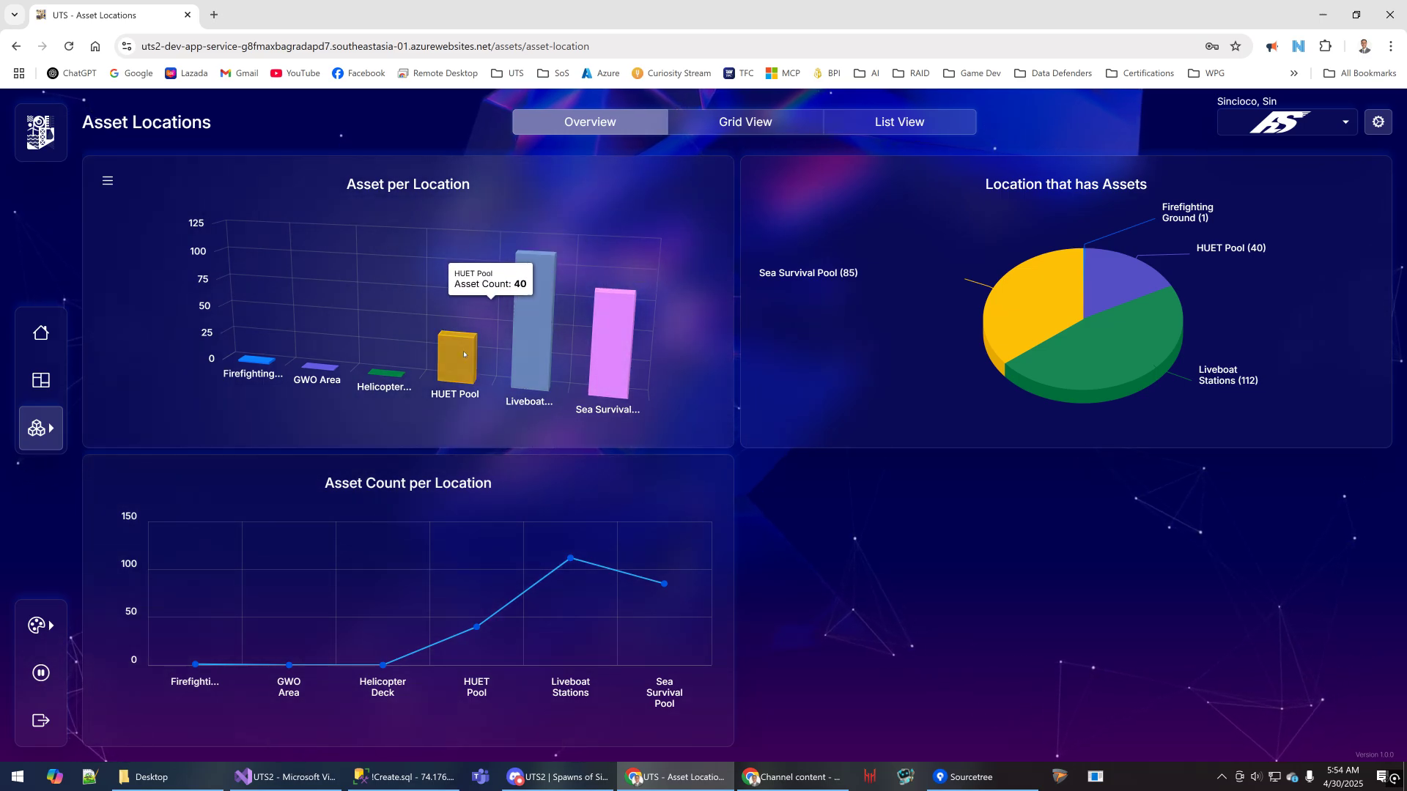
{"action": "mouse_move", "coordinate": [544, 313]}
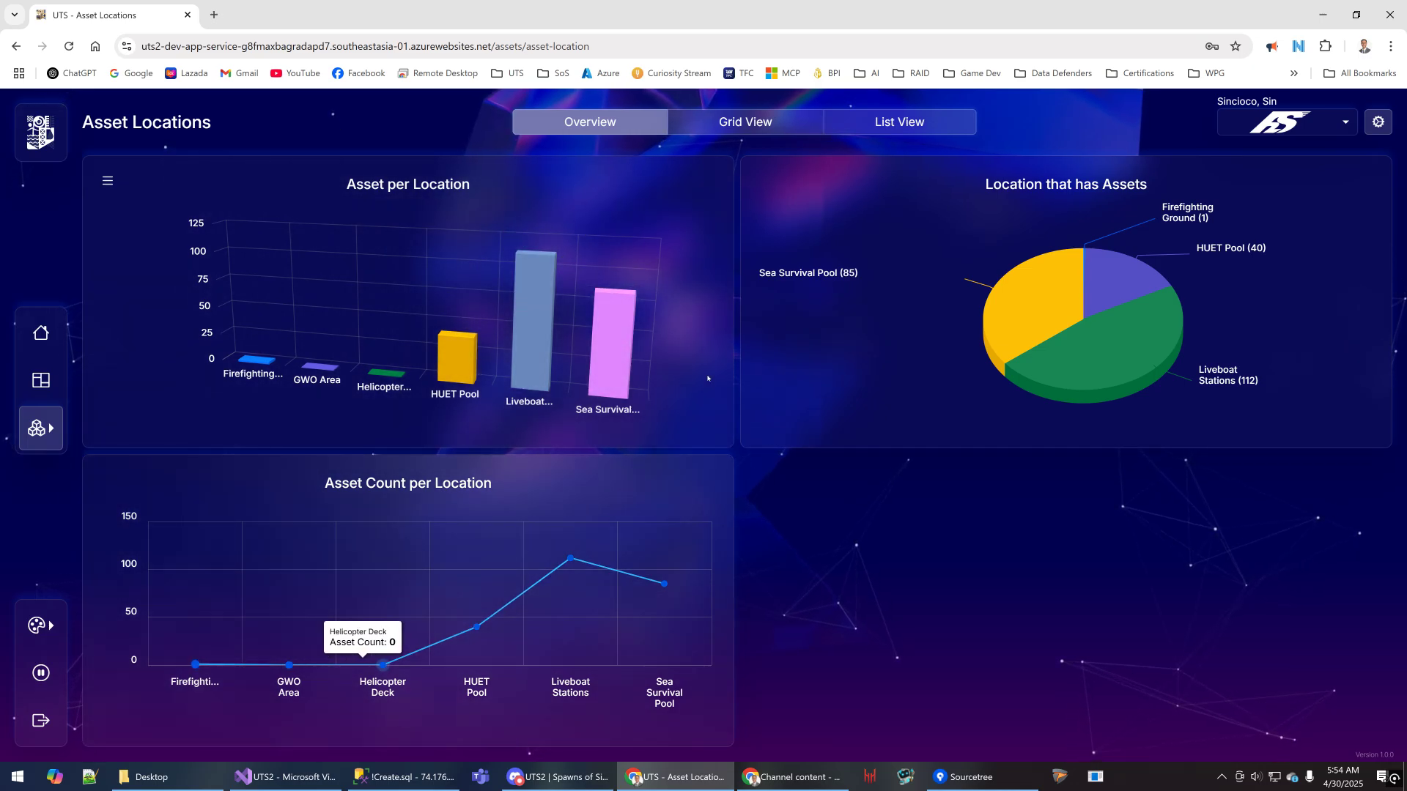
Preview the ME-ICT and Hibiscus themes, and return to the UTS theme
{"action": "left_click", "coordinate": [38, 625]}
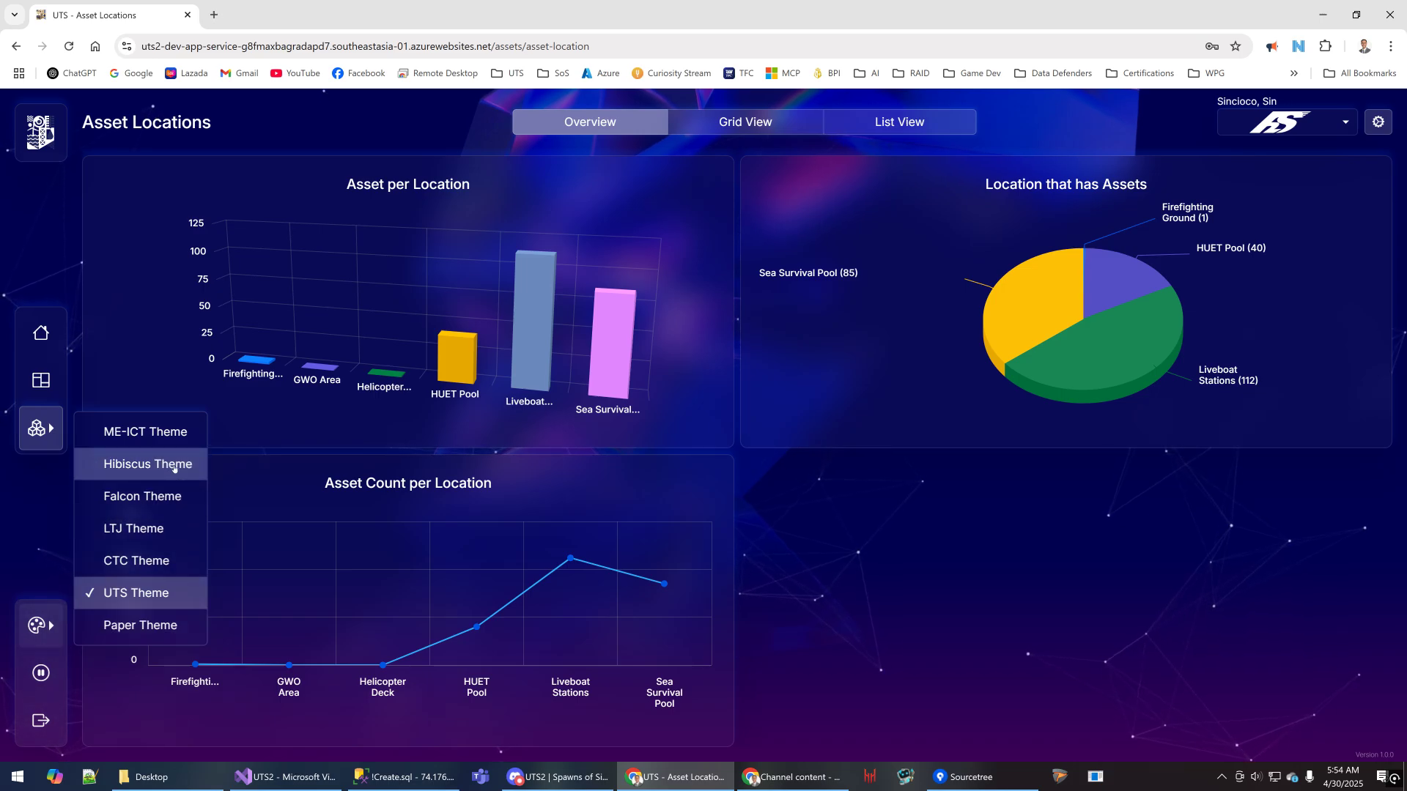
{"action": "left_click", "coordinate": [167, 437]}
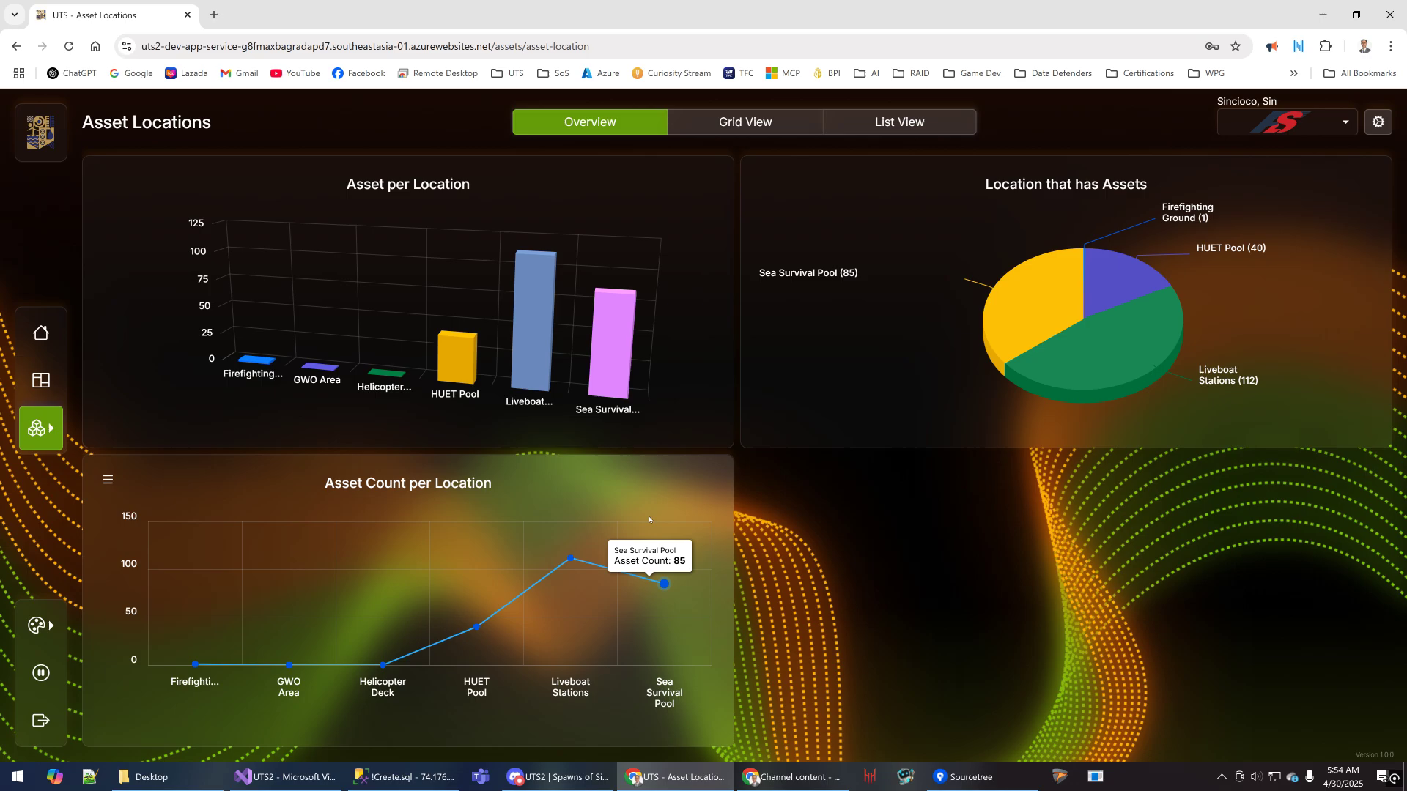
{"action": "mouse_move", "coordinate": [201, 583]}
{"action": "left_click", "coordinate": [41, 429]}
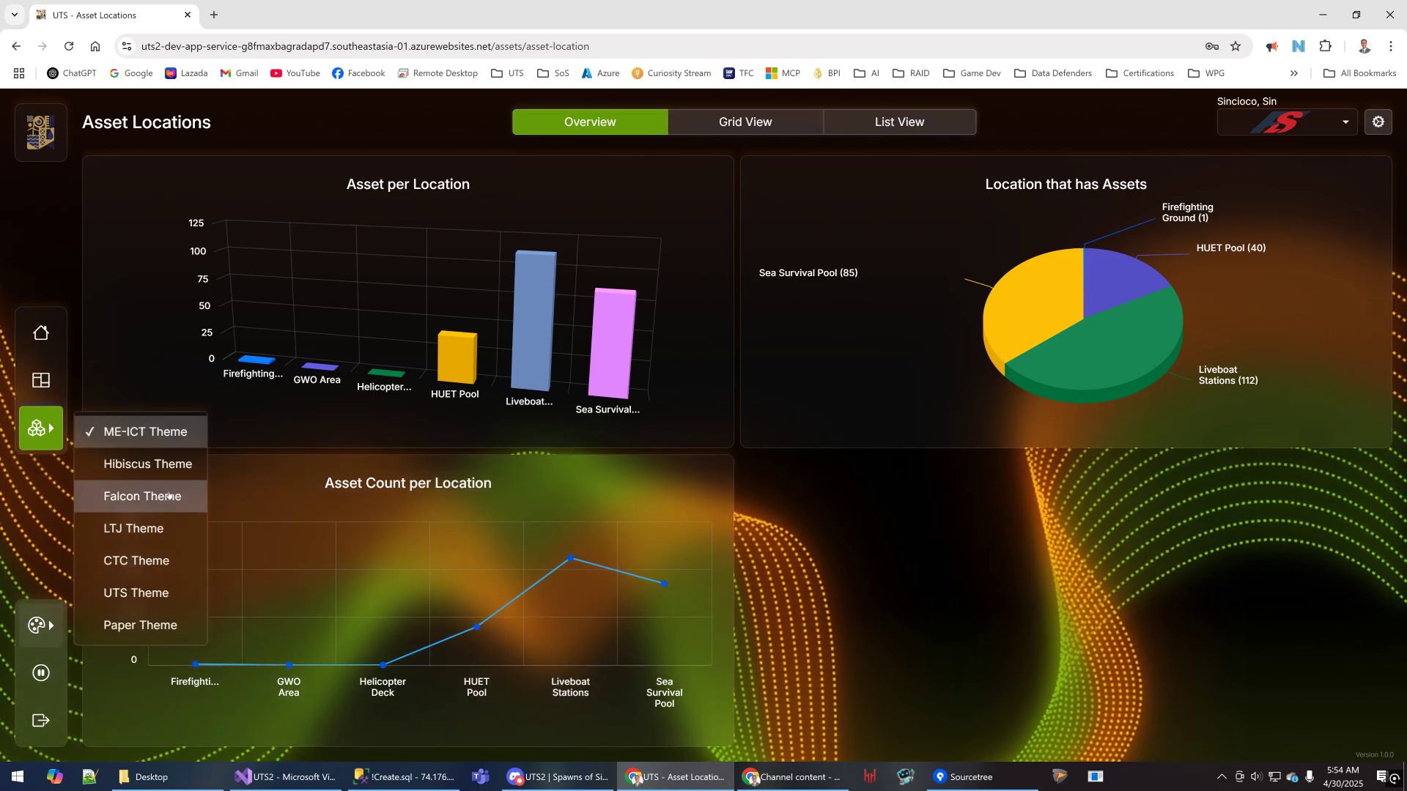
{"action": "left_click", "coordinate": [177, 468]}
{"action": "left_click", "coordinate": [38, 625]}
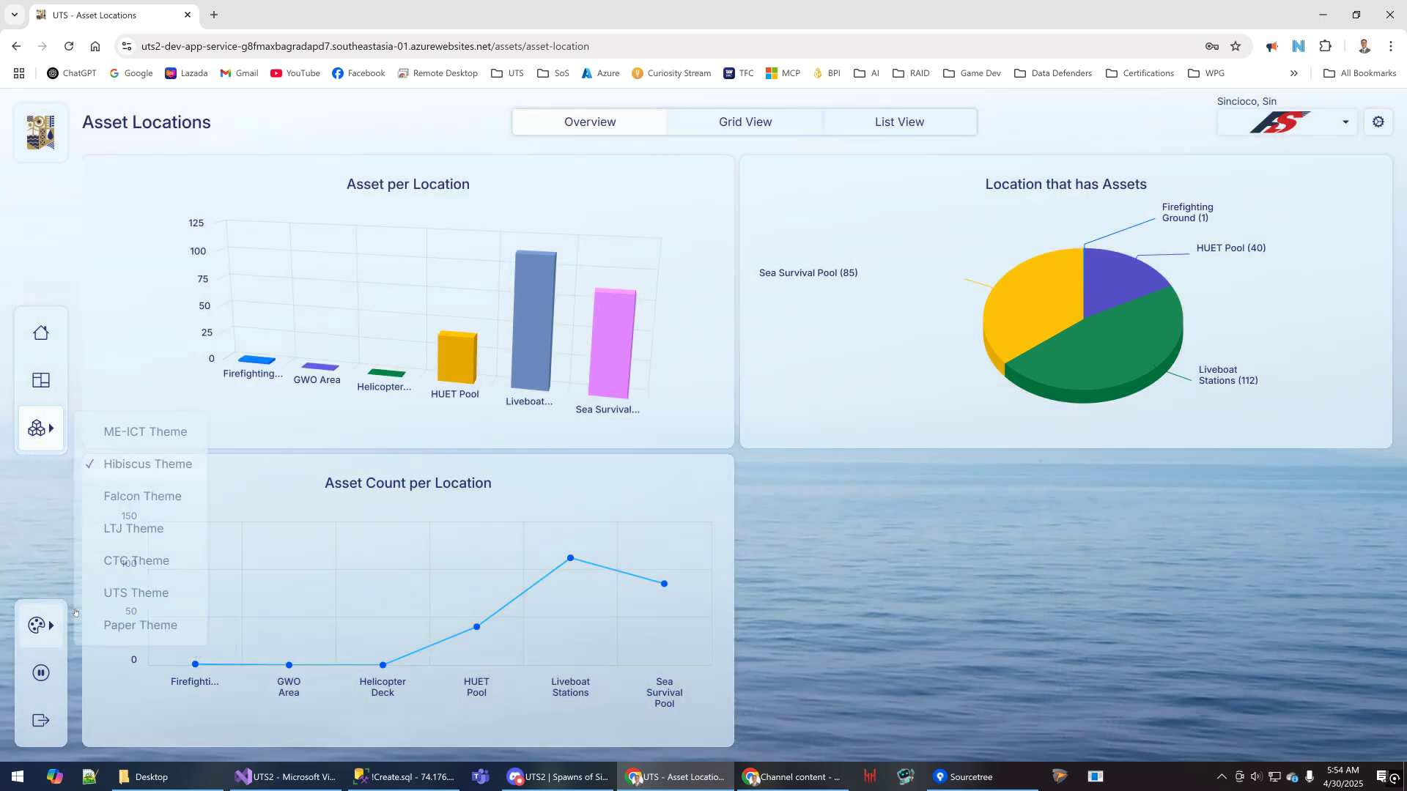
{"action": "left_click", "coordinate": [155, 529]}
{"action": "left_click", "coordinate": [38, 625]}
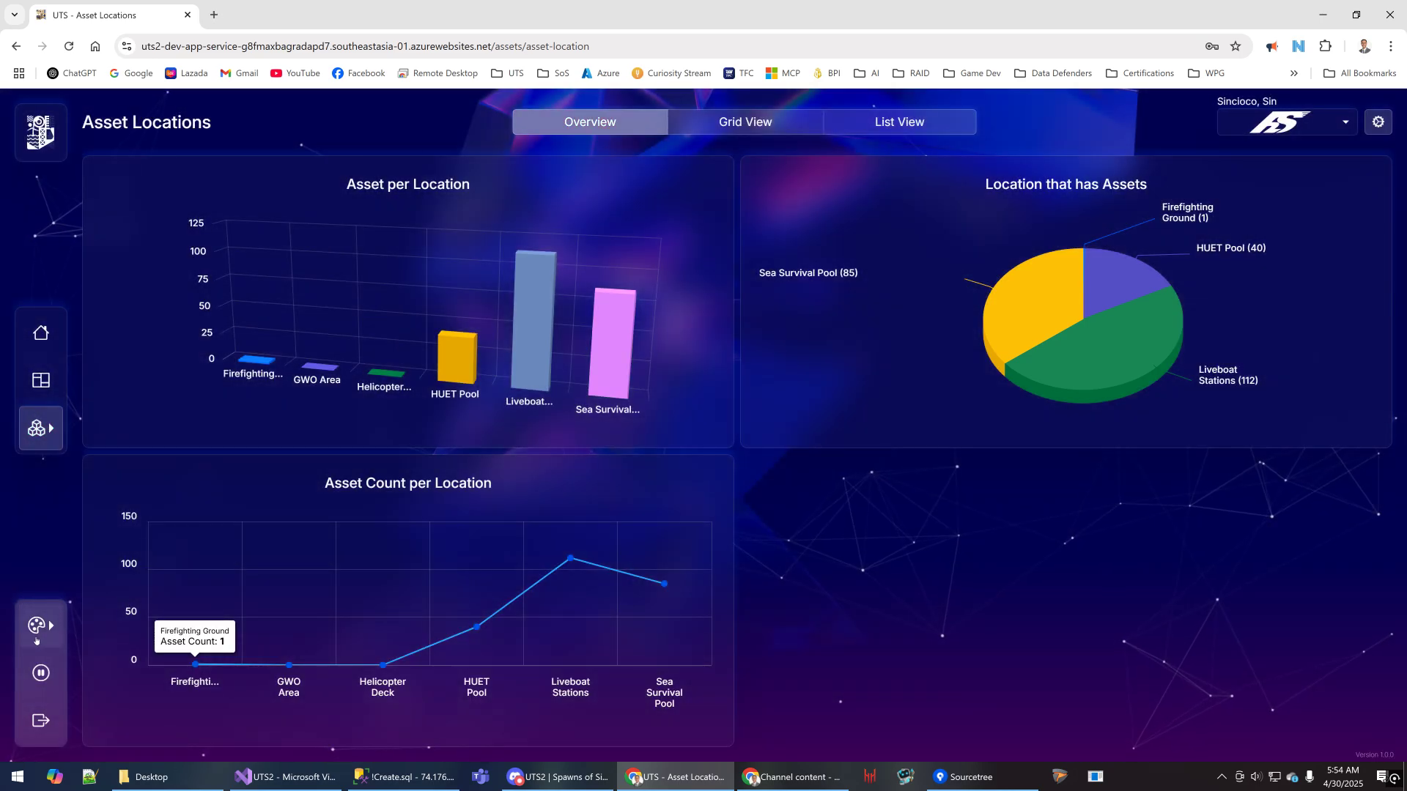
Preview the Falcon theme on the locations overview, and restore the UTS theme
{"action": "left_click", "coordinate": [38, 625]}
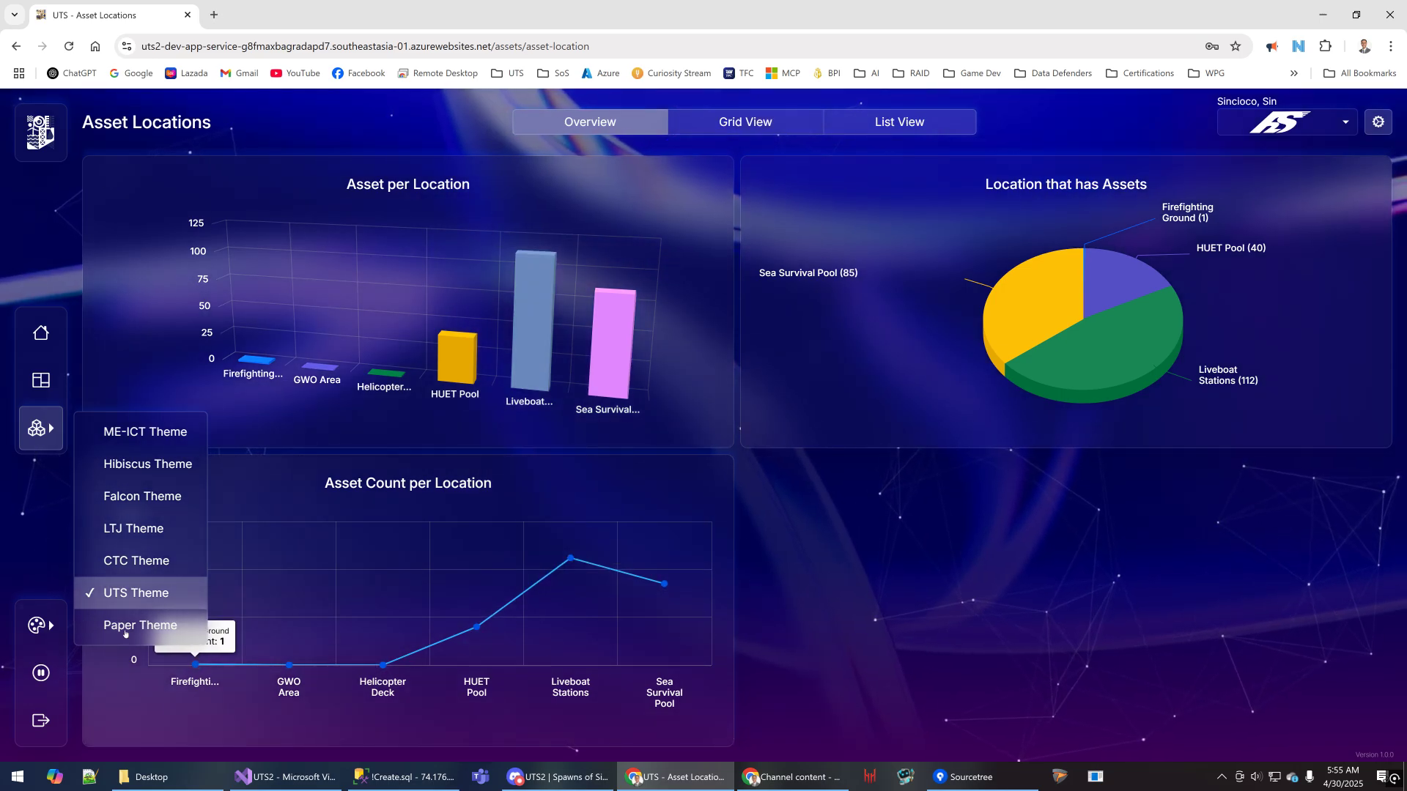
{"action": "left_click", "coordinate": [142, 497]}
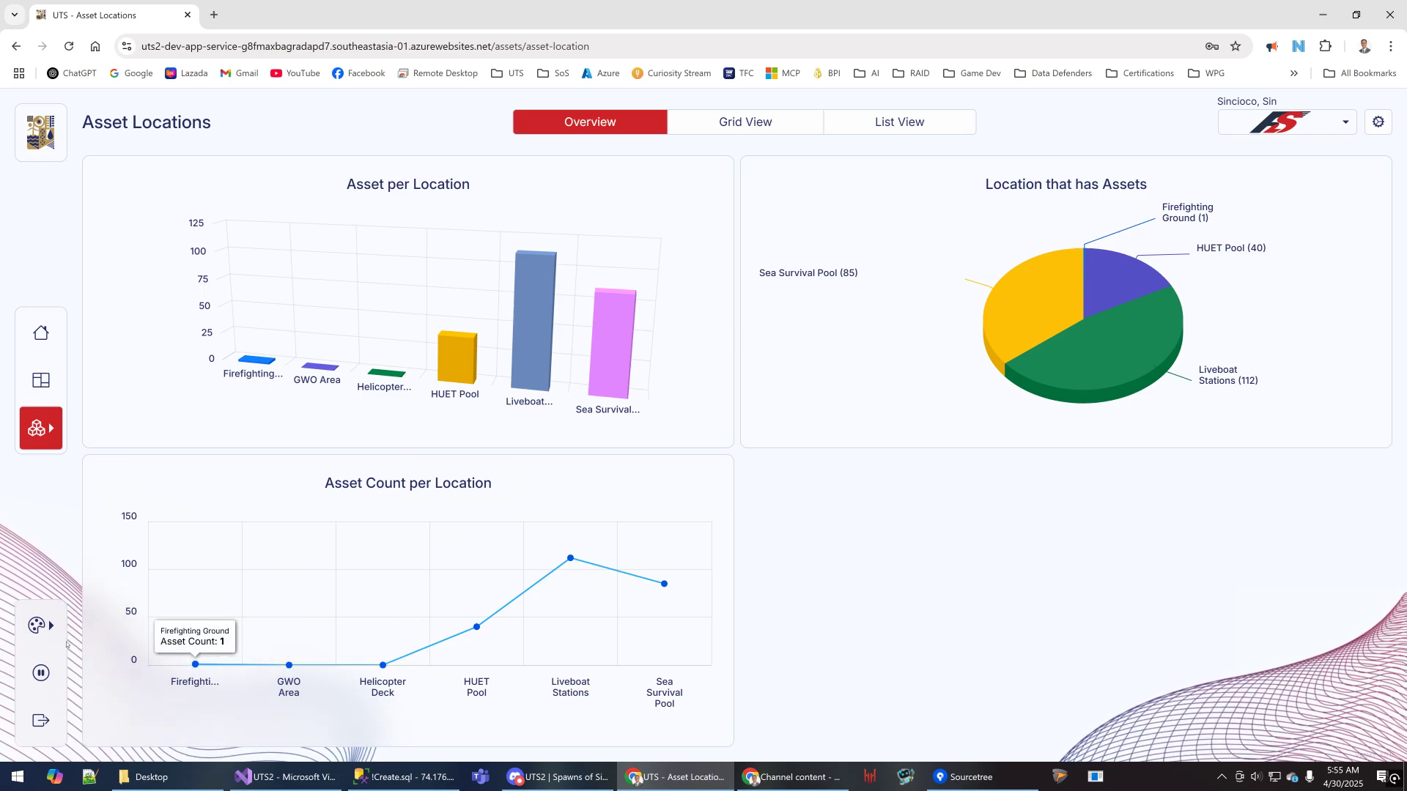
{"action": "left_click", "coordinate": [40, 625]}
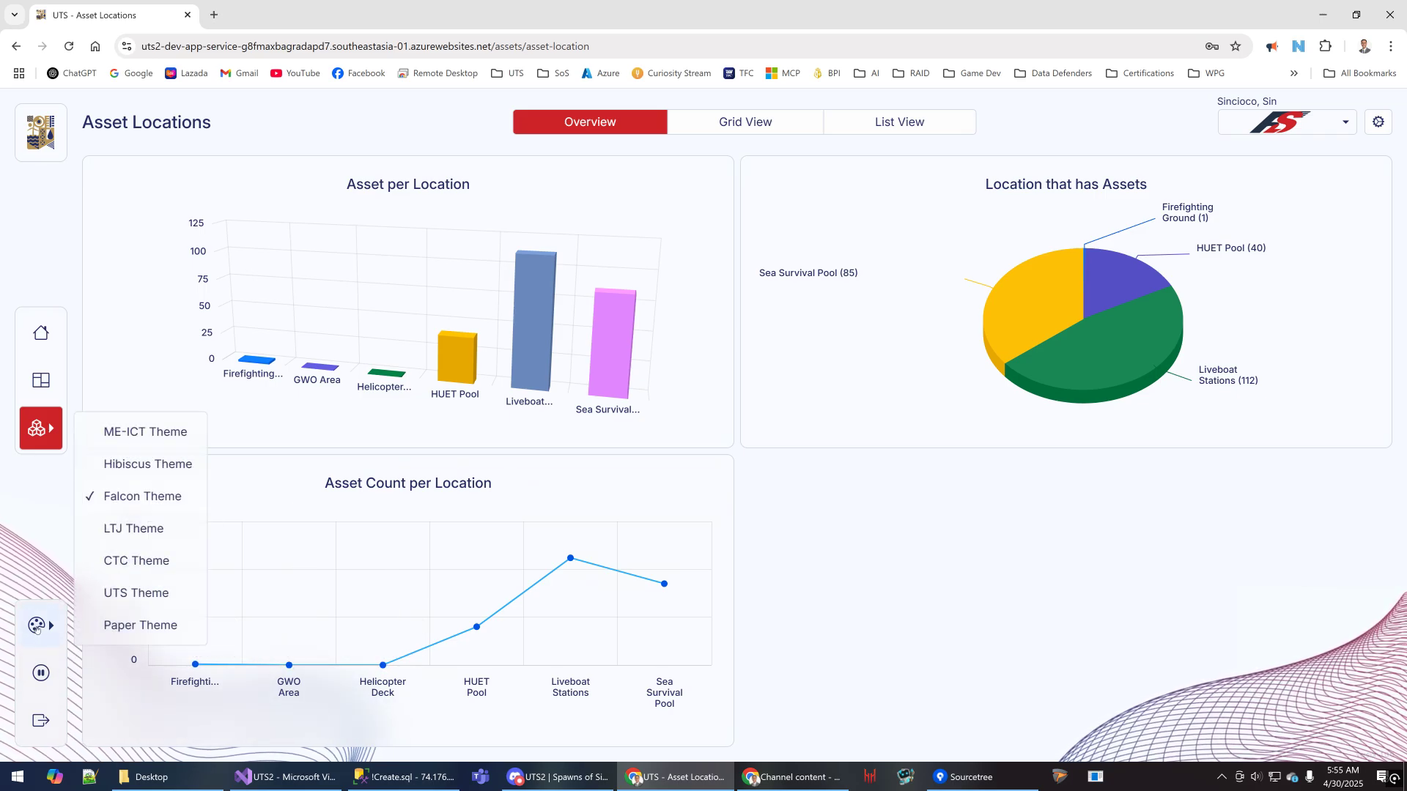
{"action": "left_click", "coordinate": [158, 600]}
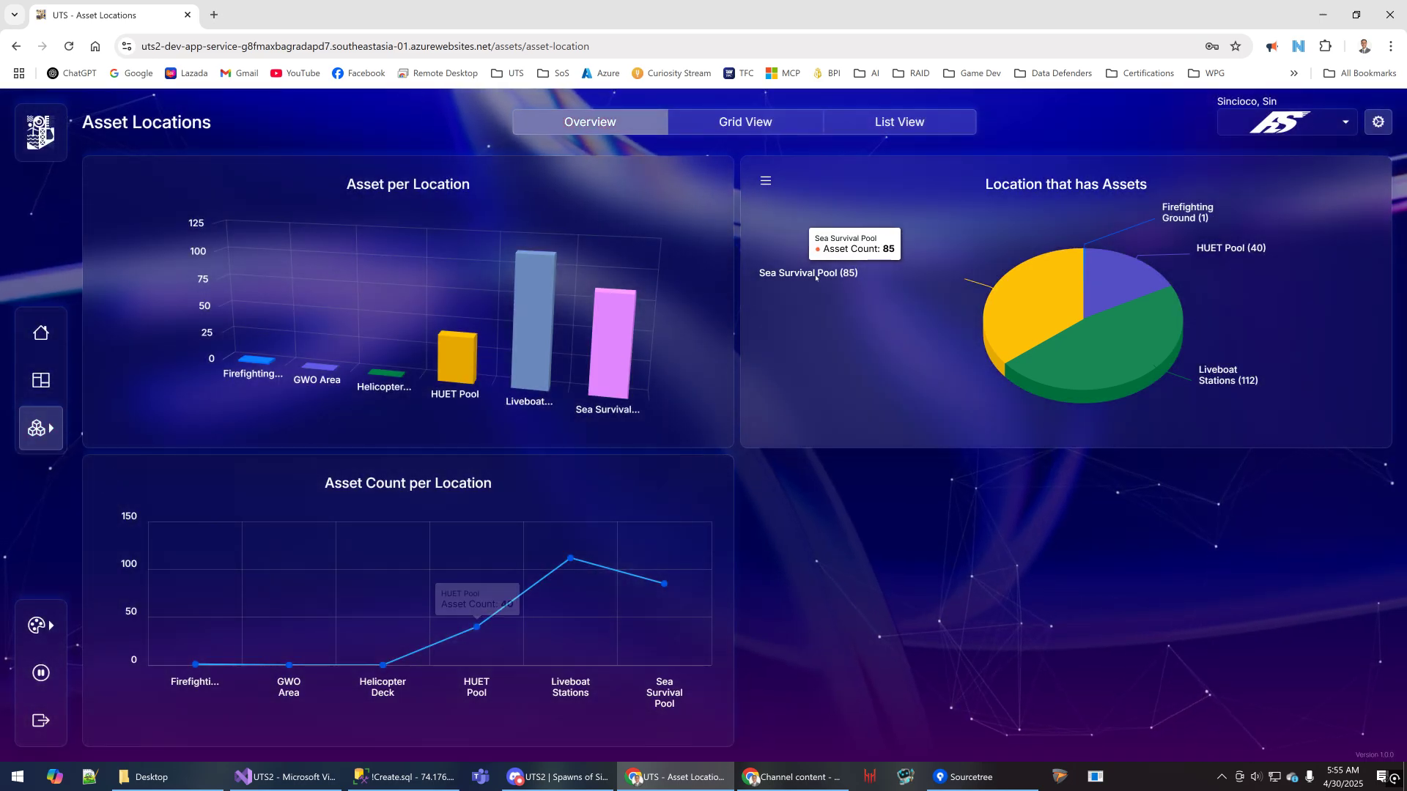
Look through the grid and list views of the asset locations, and return to the overview
{"action": "left_click", "coordinate": [746, 126]}
{"action": "left_click", "coordinate": [900, 123]}
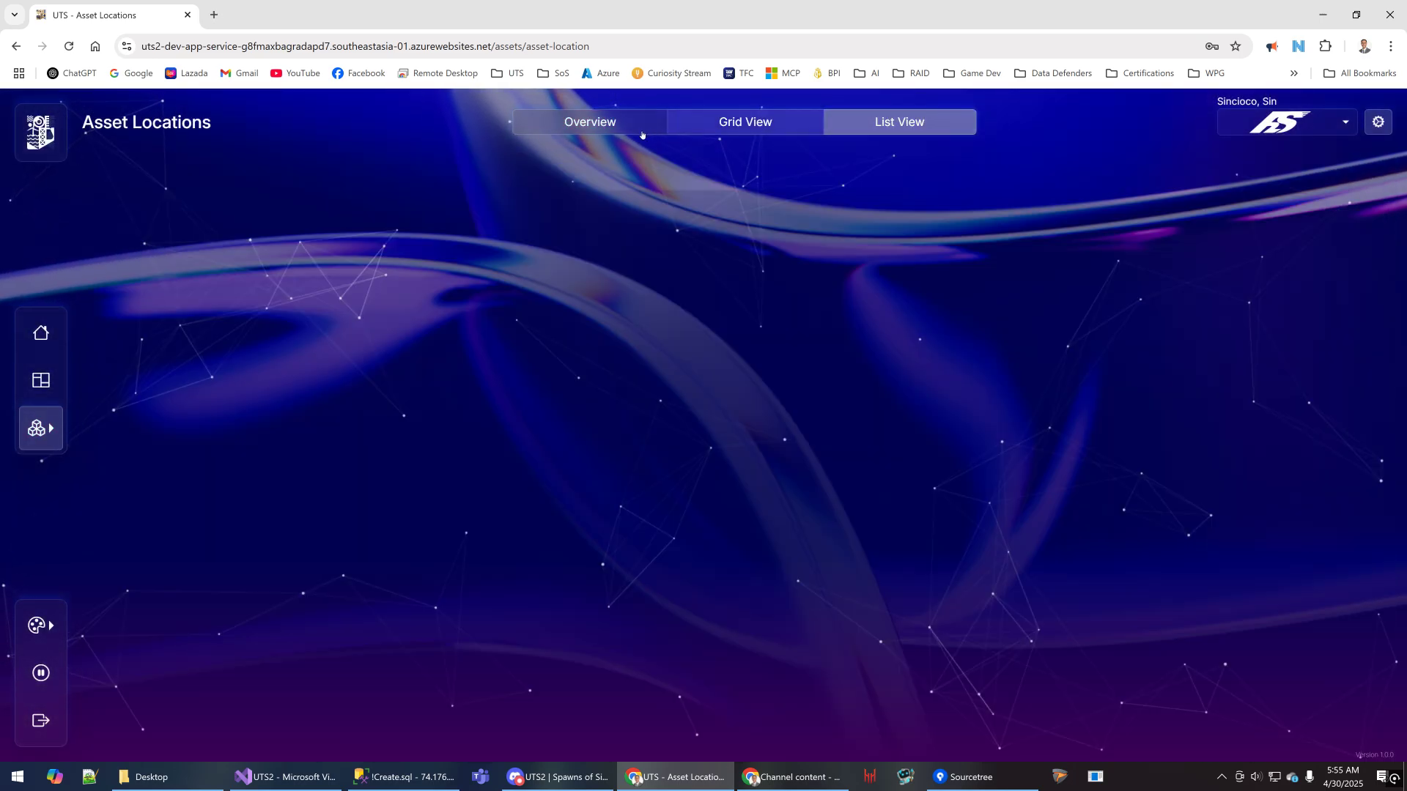
{"action": "left_click", "coordinate": [641, 130]}
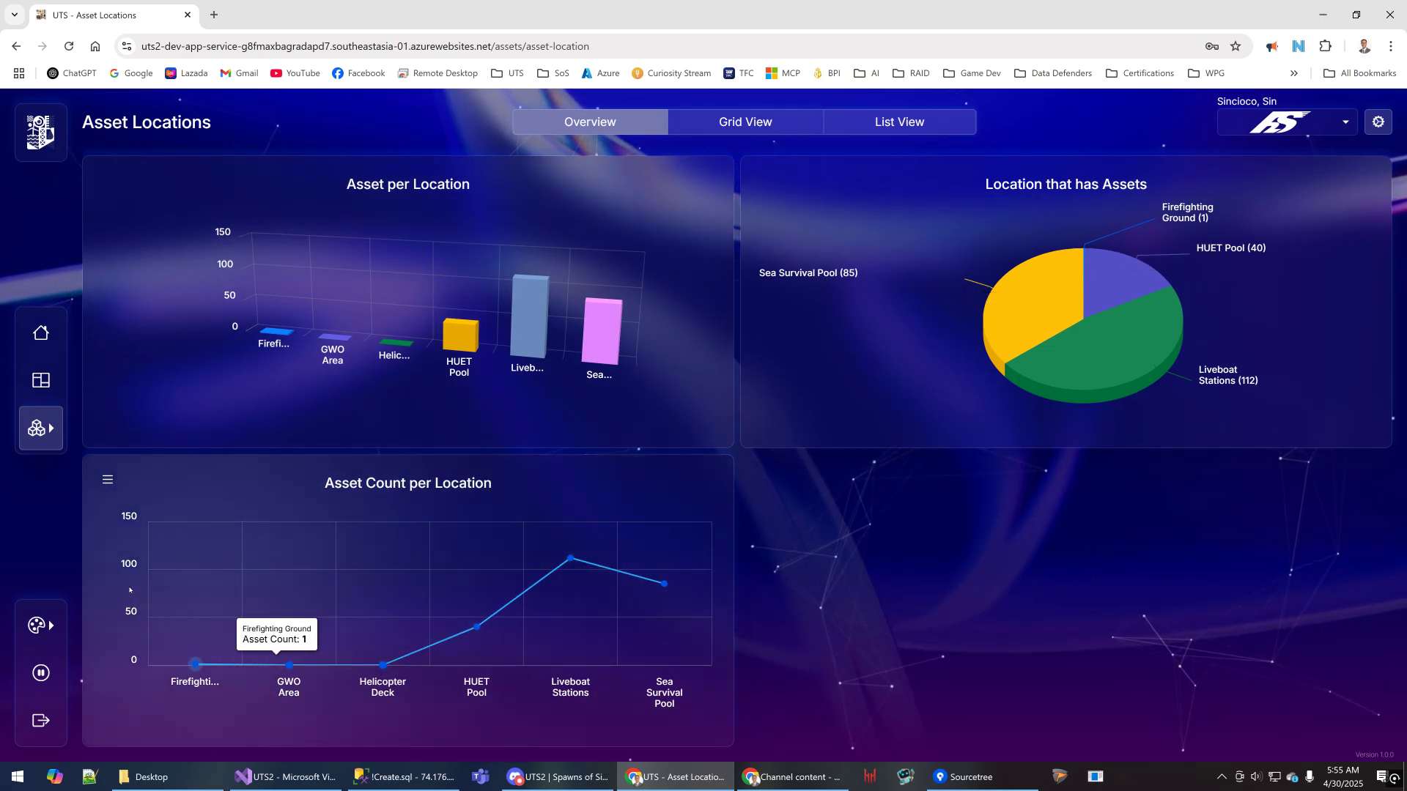
Pause the animated background and go to the main menu
{"action": "left_click", "coordinate": [43, 680]}
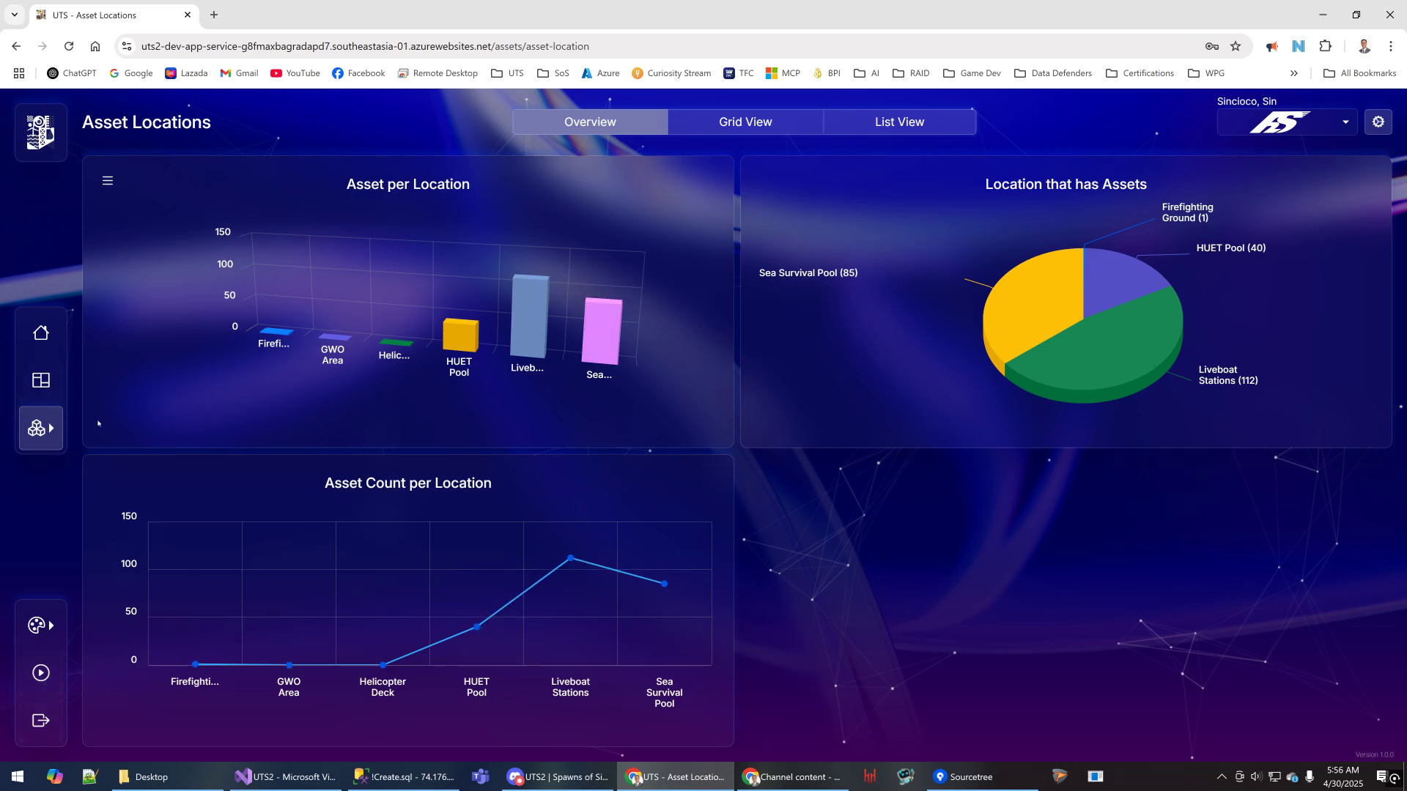
{"action": "left_click", "coordinate": [52, 383]}
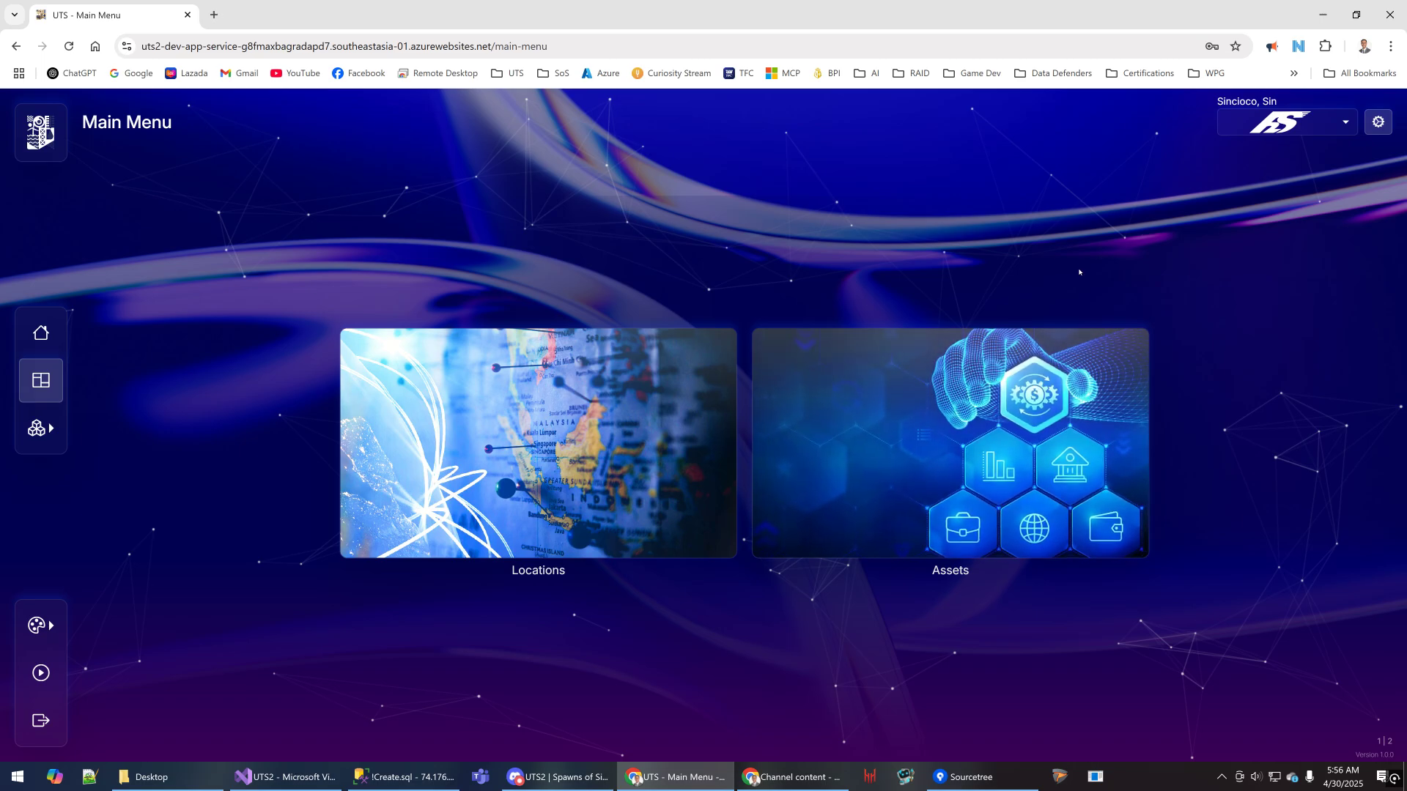
Enable Developer Mode in the settings to preview the expanded main menu, and turn the mode off
{"action": "left_click", "coordinate": [1378, 123]}
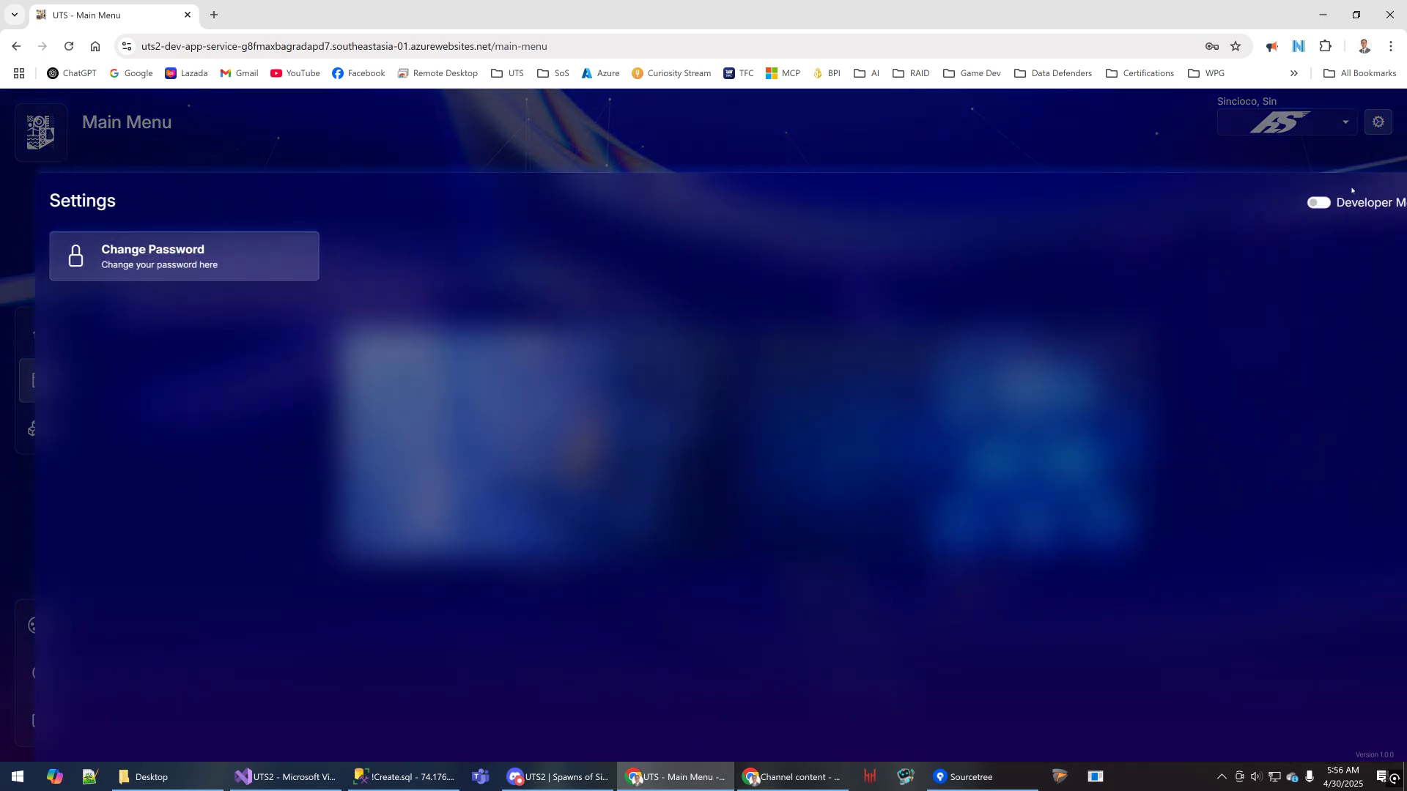
{"action": "left_click", "coordinate": [1284, 203]}
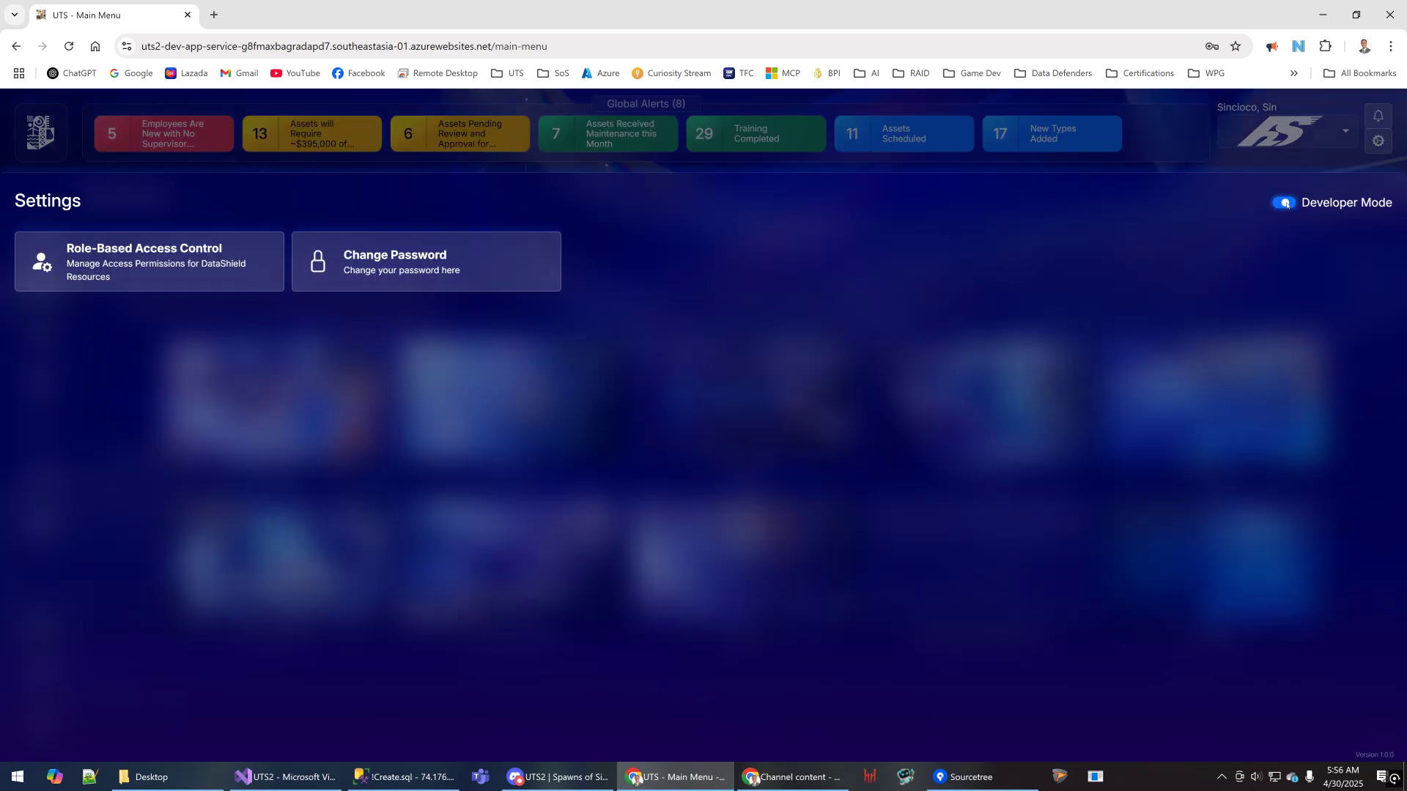
{"action": "left_click", "coordinate": [1162, 124]}
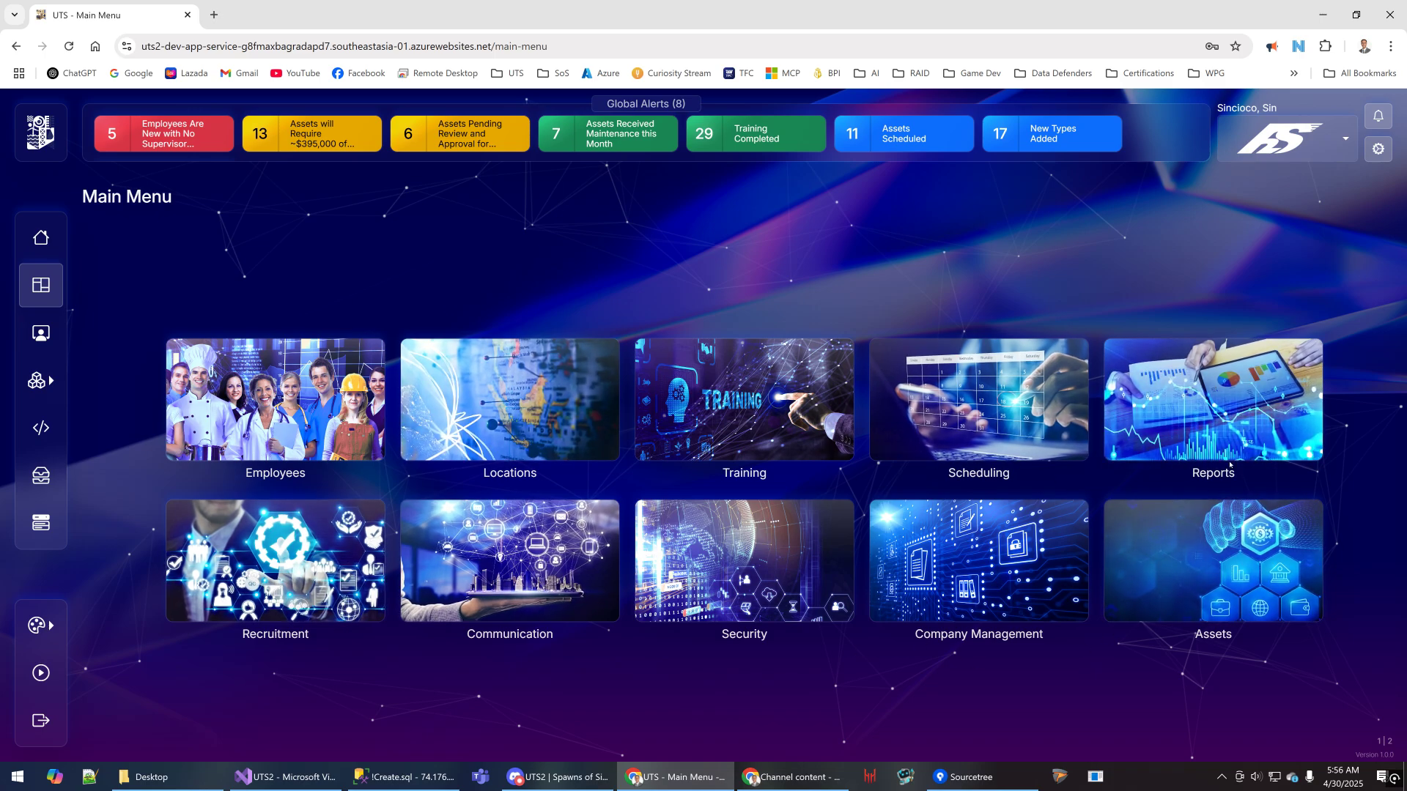
{"action": "left_click", "coordinate": [1377, 150]}
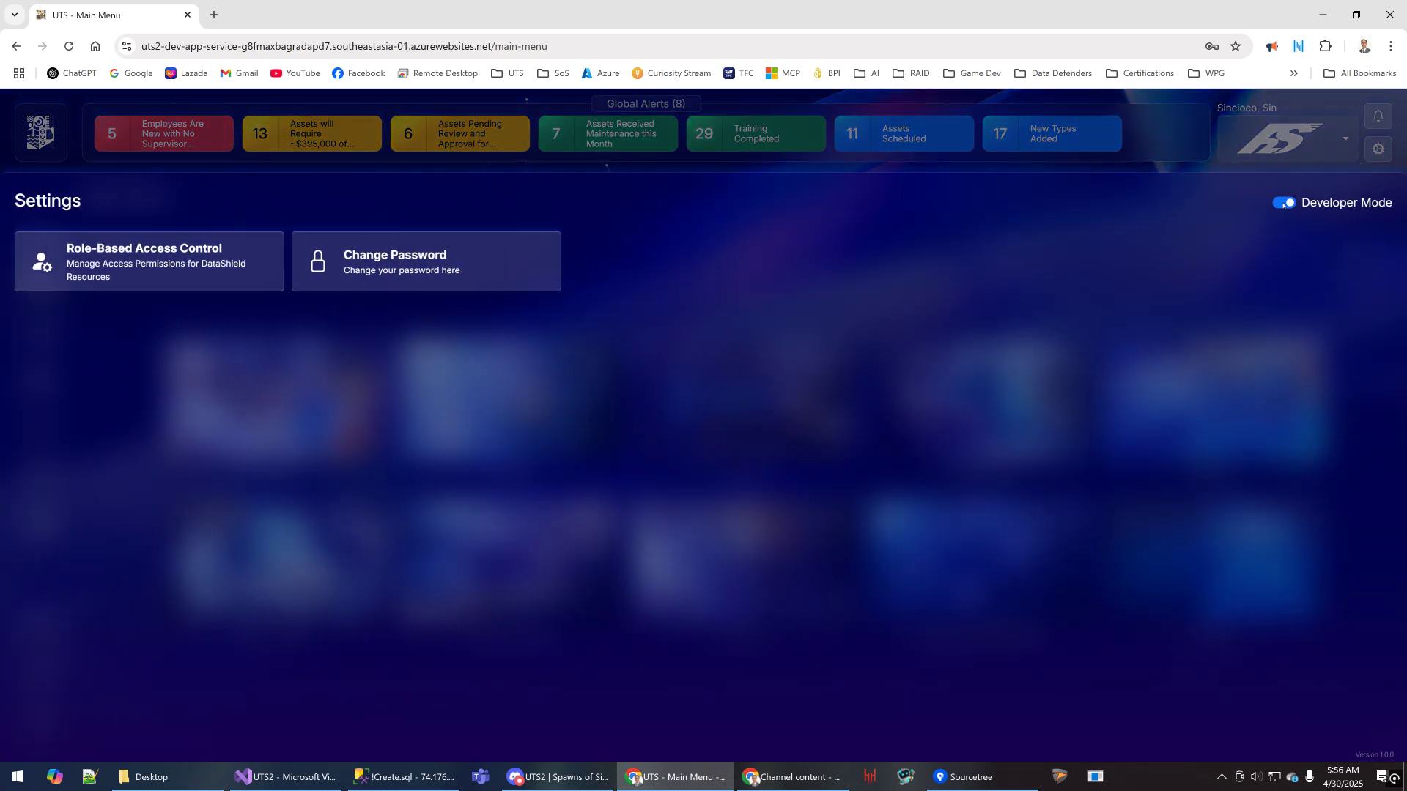
{"action": "left_click", "coordinate": [1285, 203]}
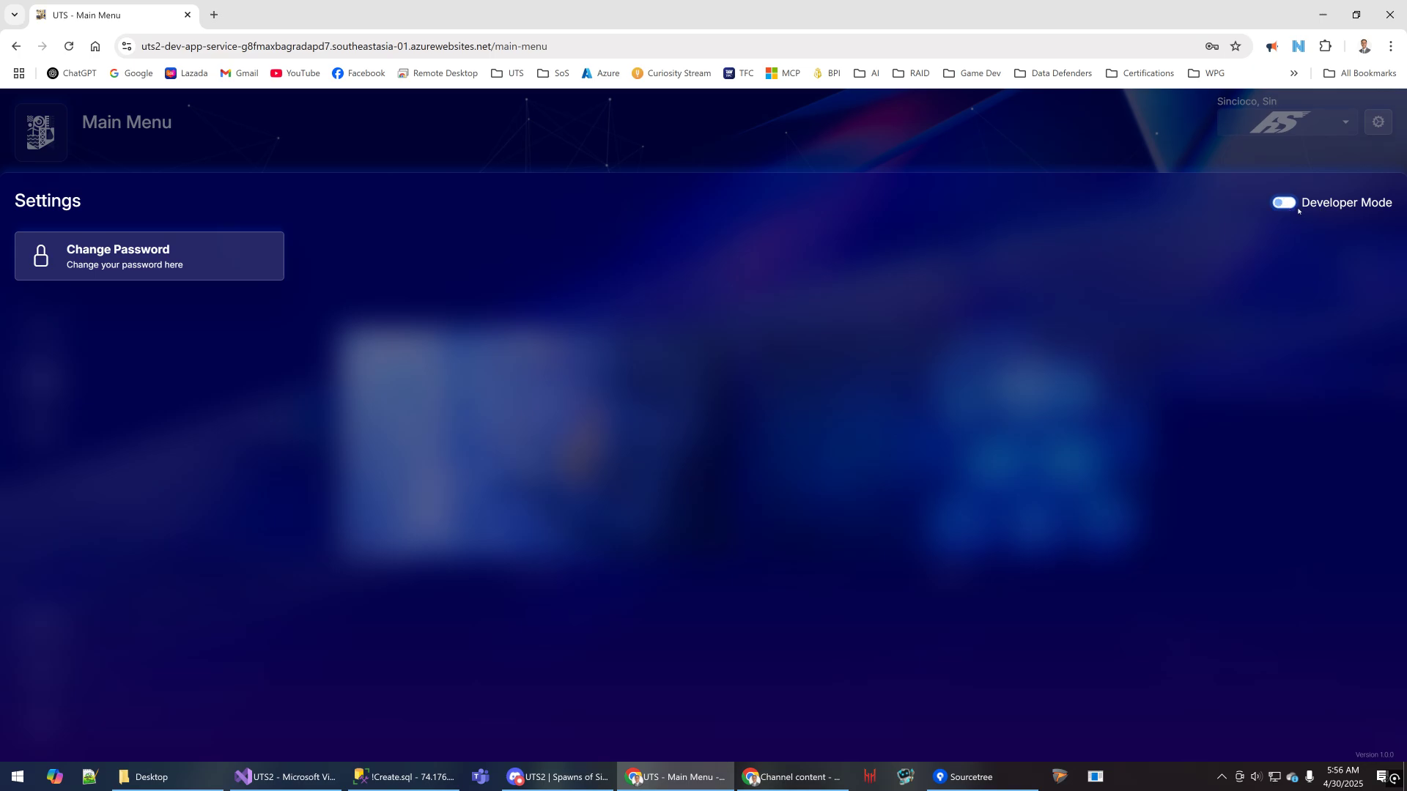
{"action": "left_click", "coordinate": [1135, 164]}
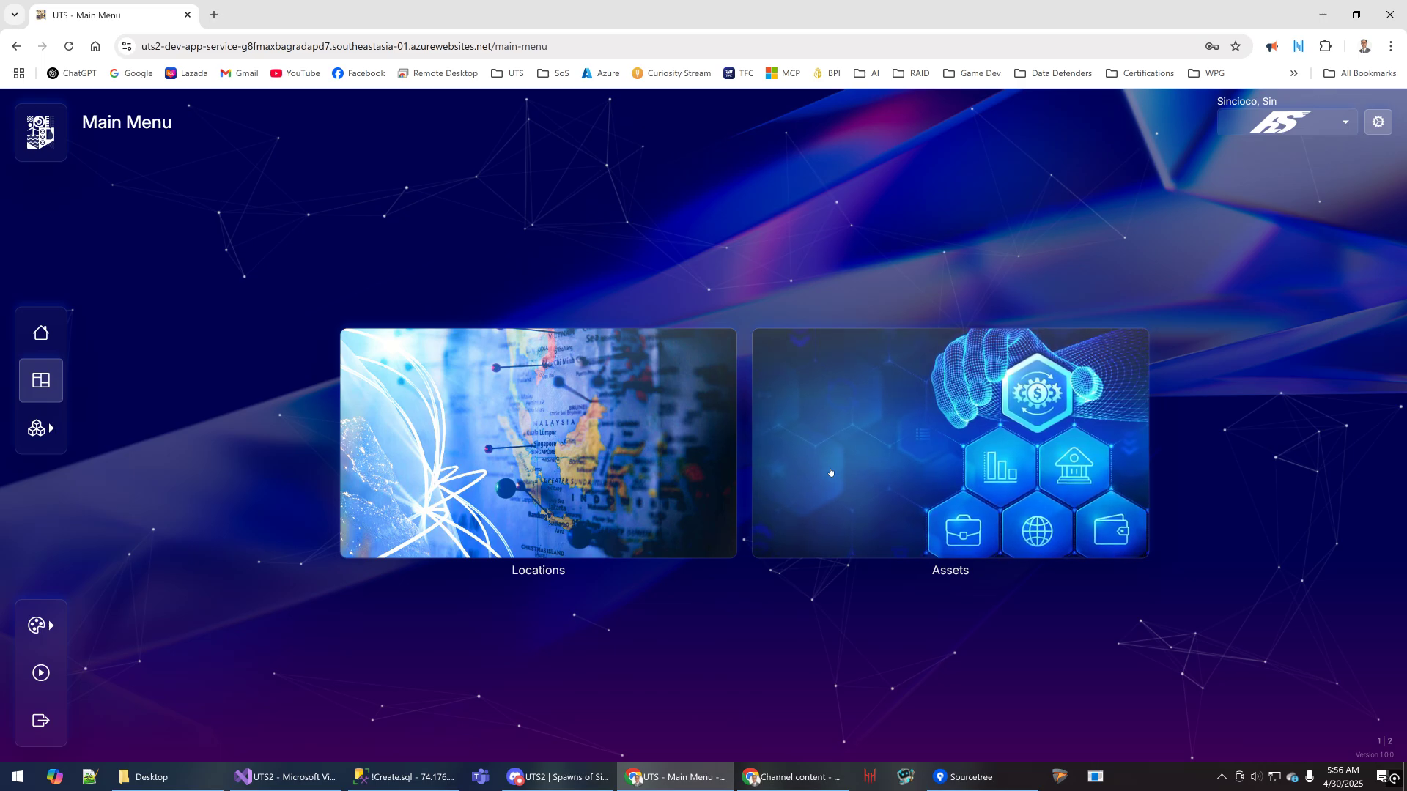
Re-enable Developer Mode to review the full set of main menu modules and the settings options, and disable it again
{"action": "left_click", "coordinate": [1378, 123]}
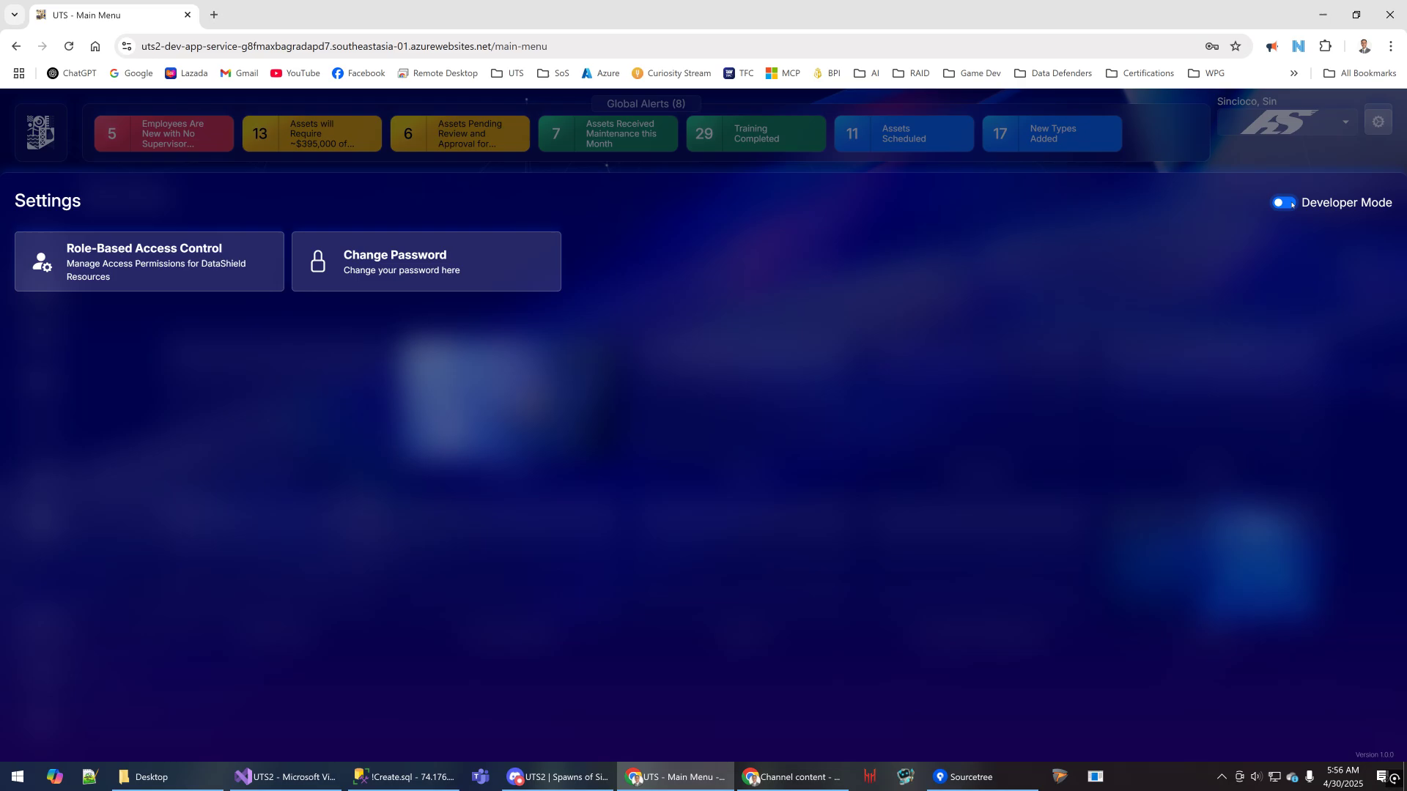
{"action": "left_click", "coordinate": [1189, 164]}
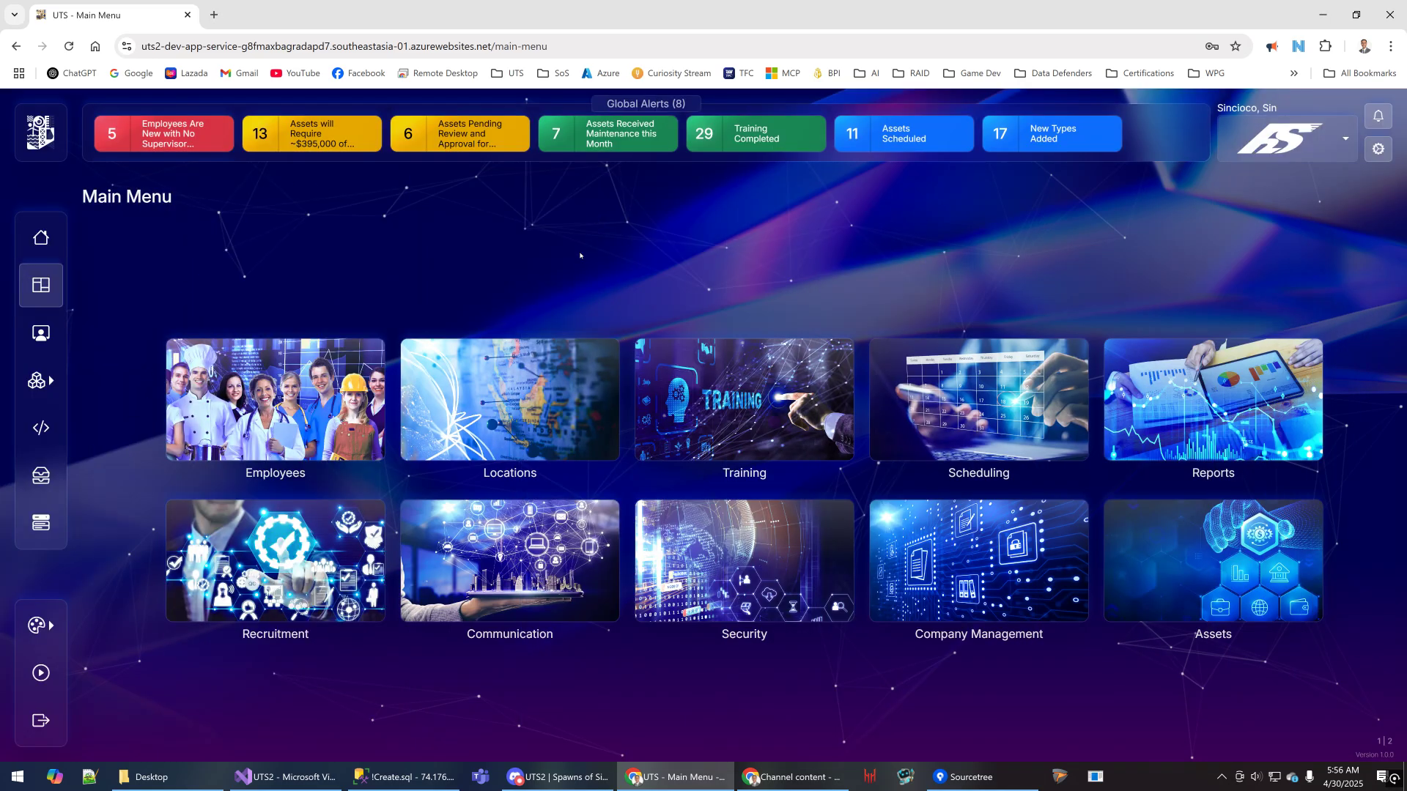
{"action": "left_click", "coordinate": [1375, 154]}
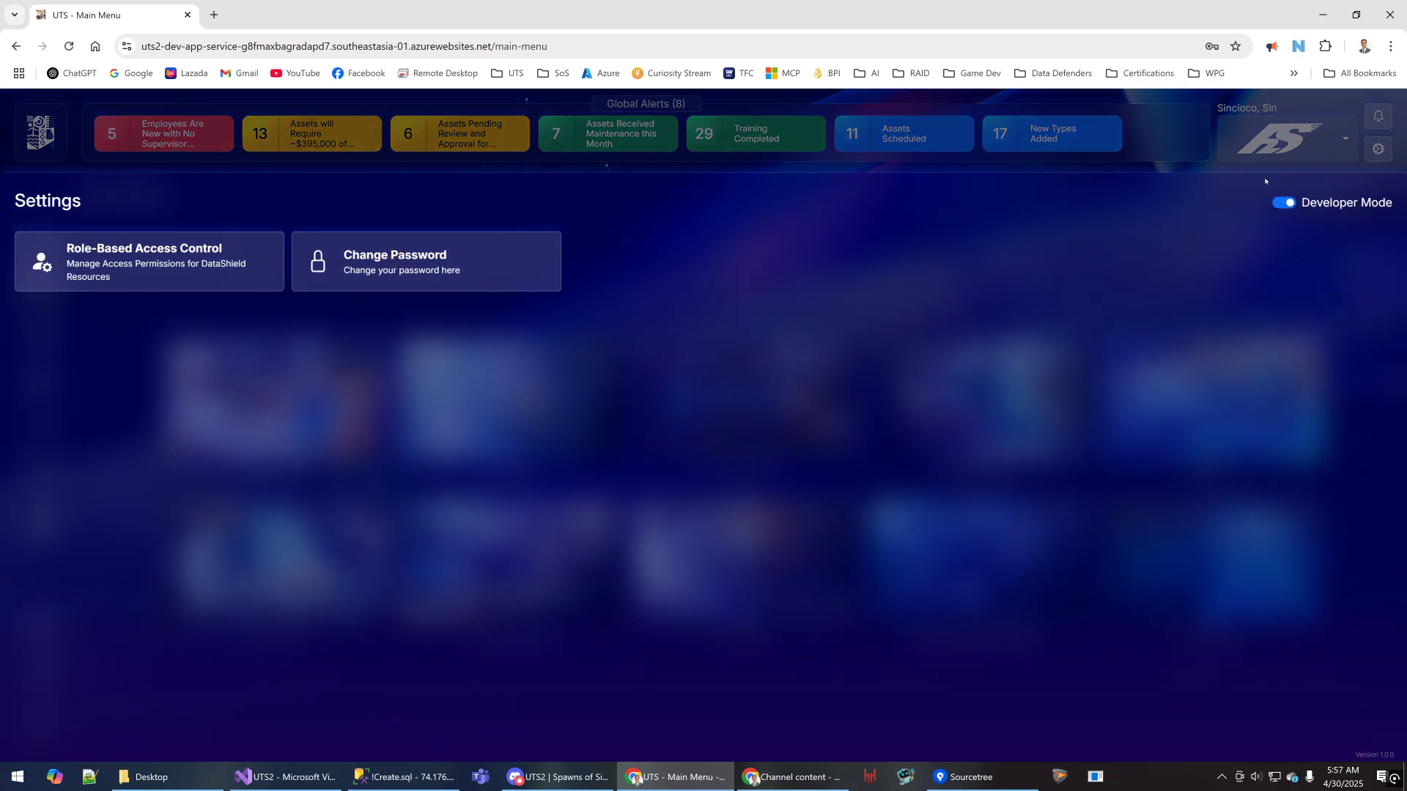
{"action": "left_click", "coordinate": [1227, 170]}
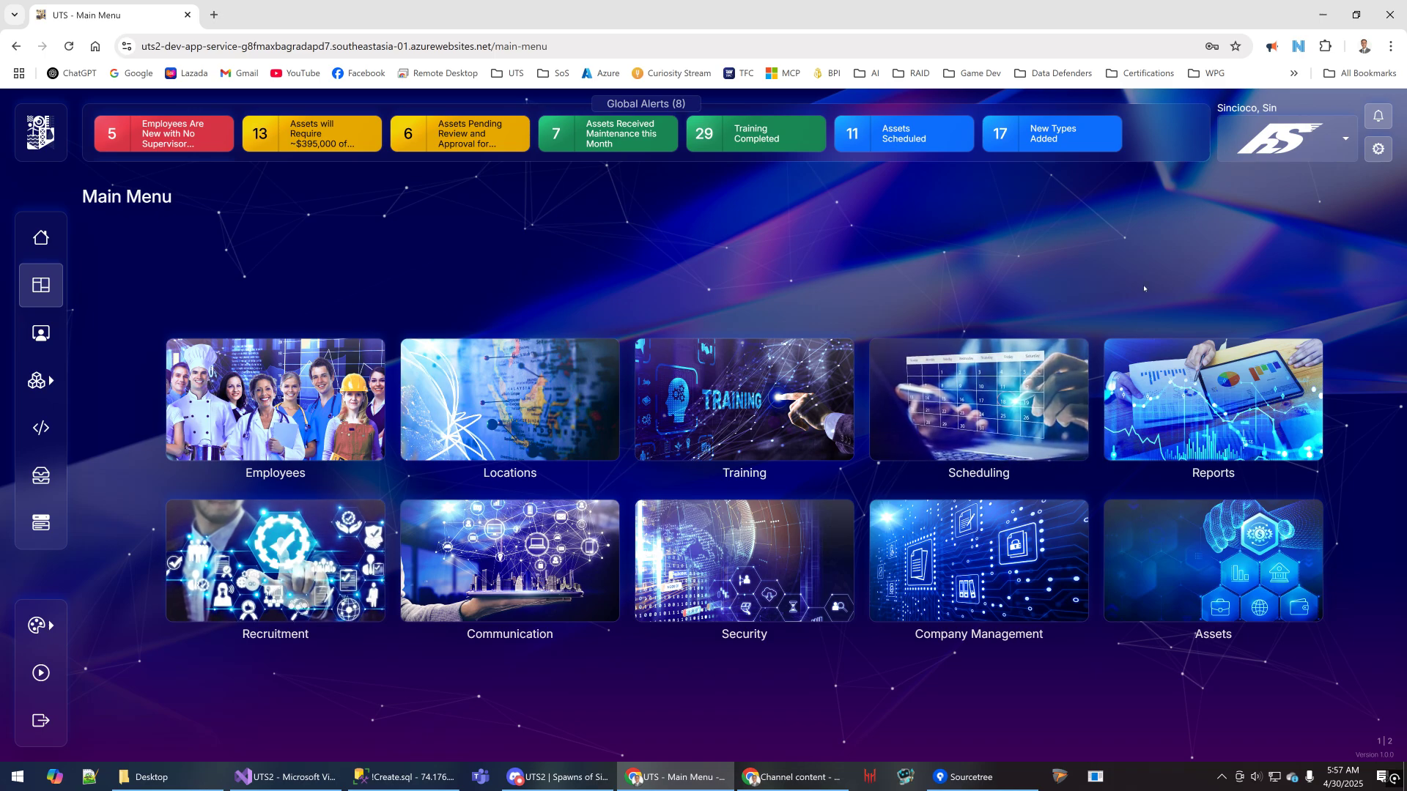
{"action": "left_click", "coordinate": [1377, 150]}
{"action": "left_click", "coordinate": [1284, 203]}
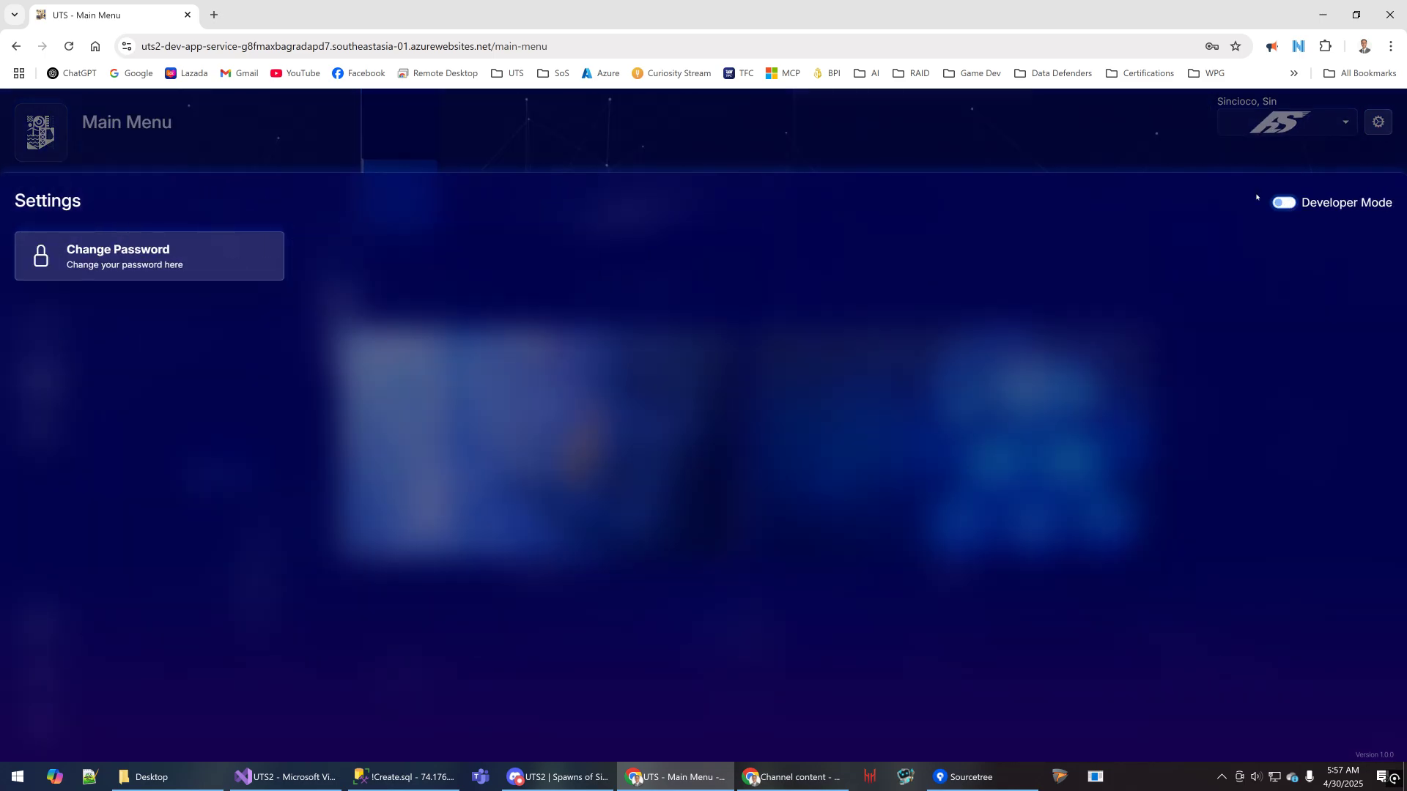
{"action": "left_click", "coordinate": [1061, 286]}
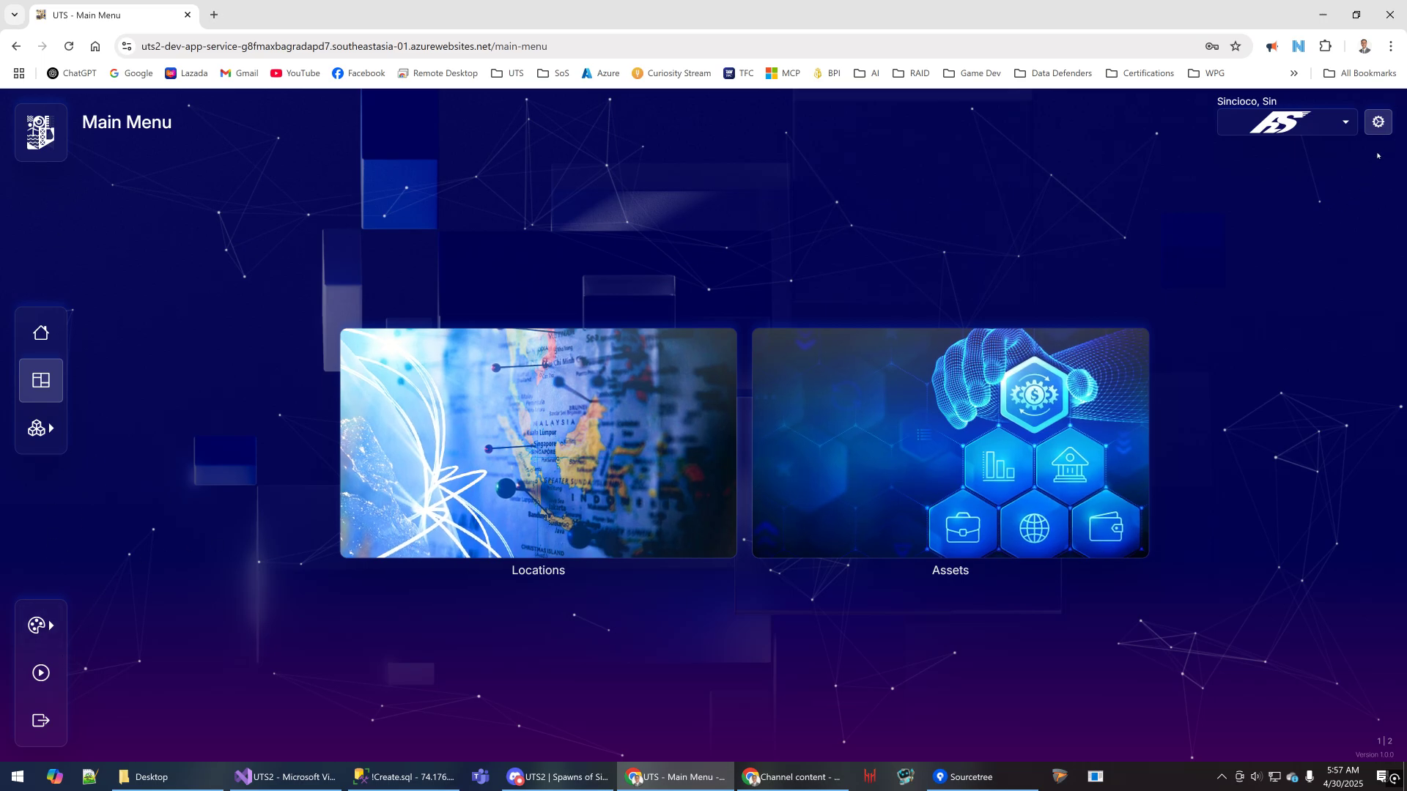
View the Change Password form in the settings and close it without saving
{"action": "left_click", "coordinate": [1379, 123]}
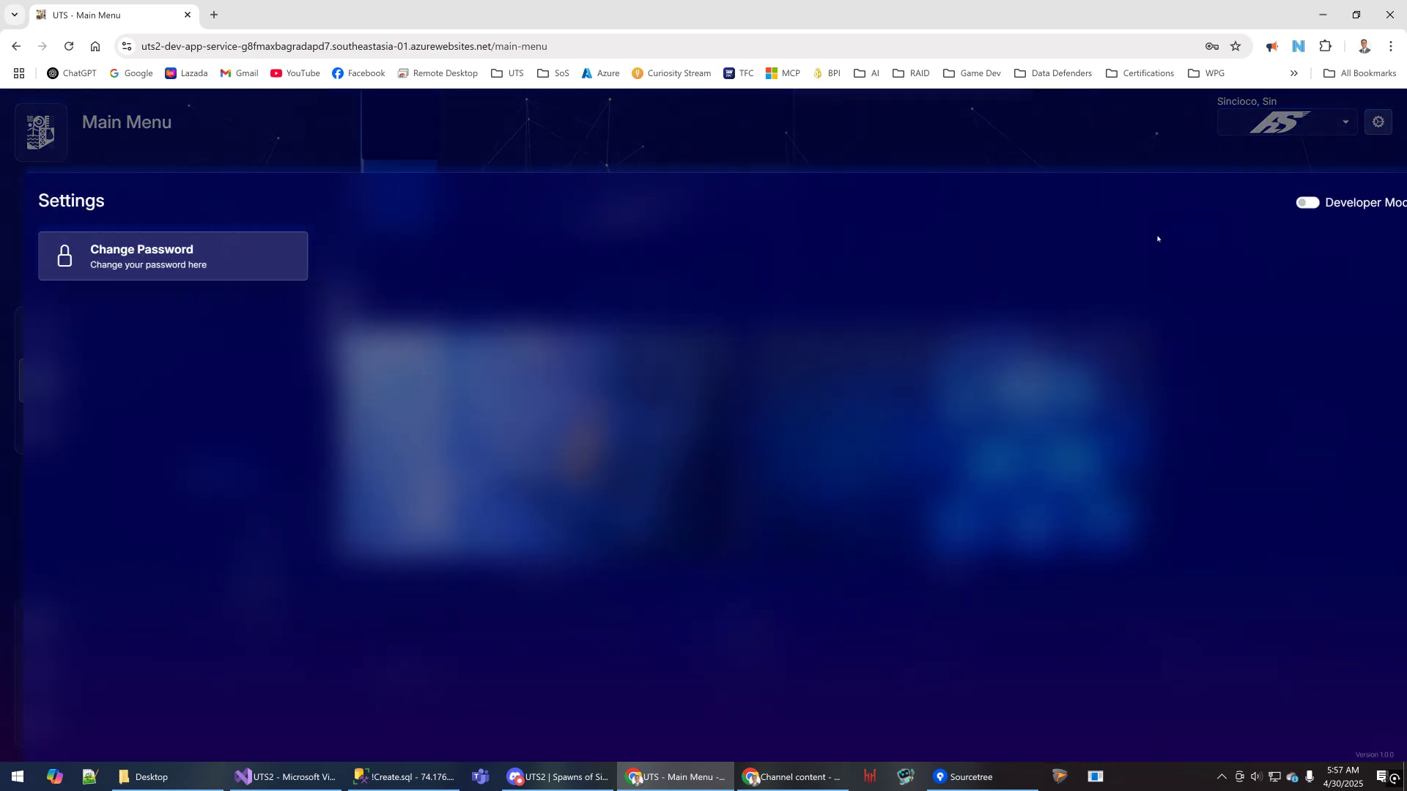
{"action": "left_click", "coordinate": [164, 264]}
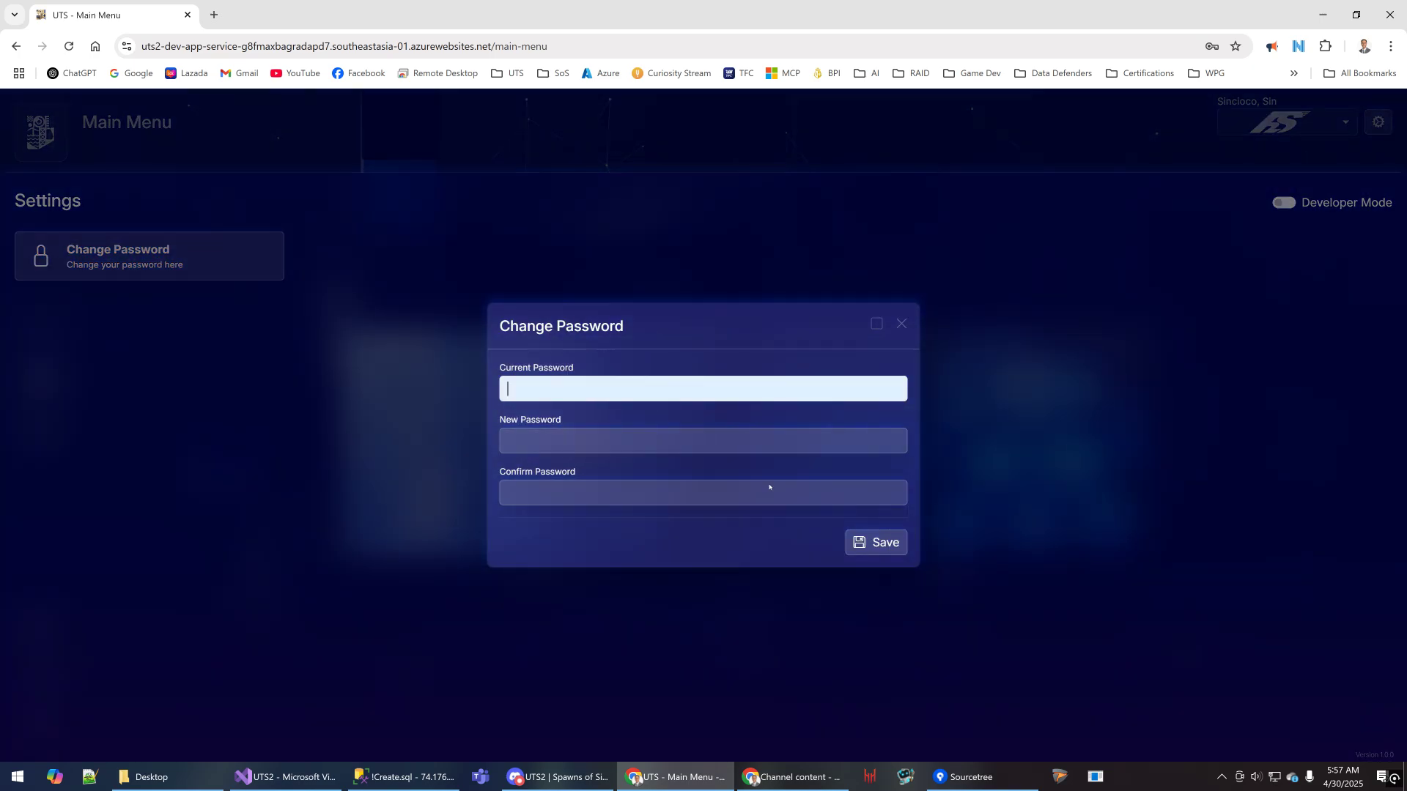
{"action": "left_click", "coordinate": [900, 325]}
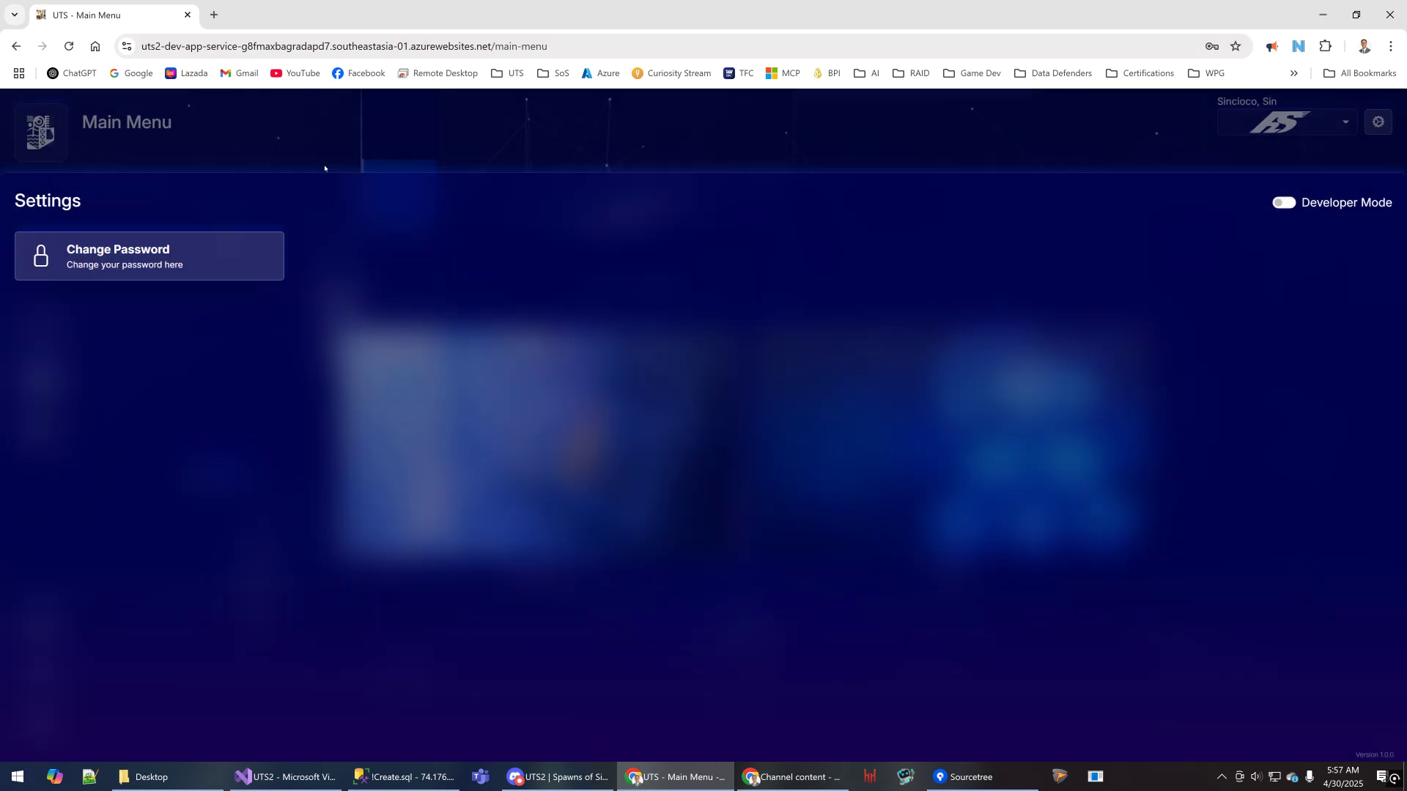
Enable Developer Mode and review Role-Based Access Control for the Asset resource and the permission groups
{"action": "left_click", "coordinate": [1286, 208]}
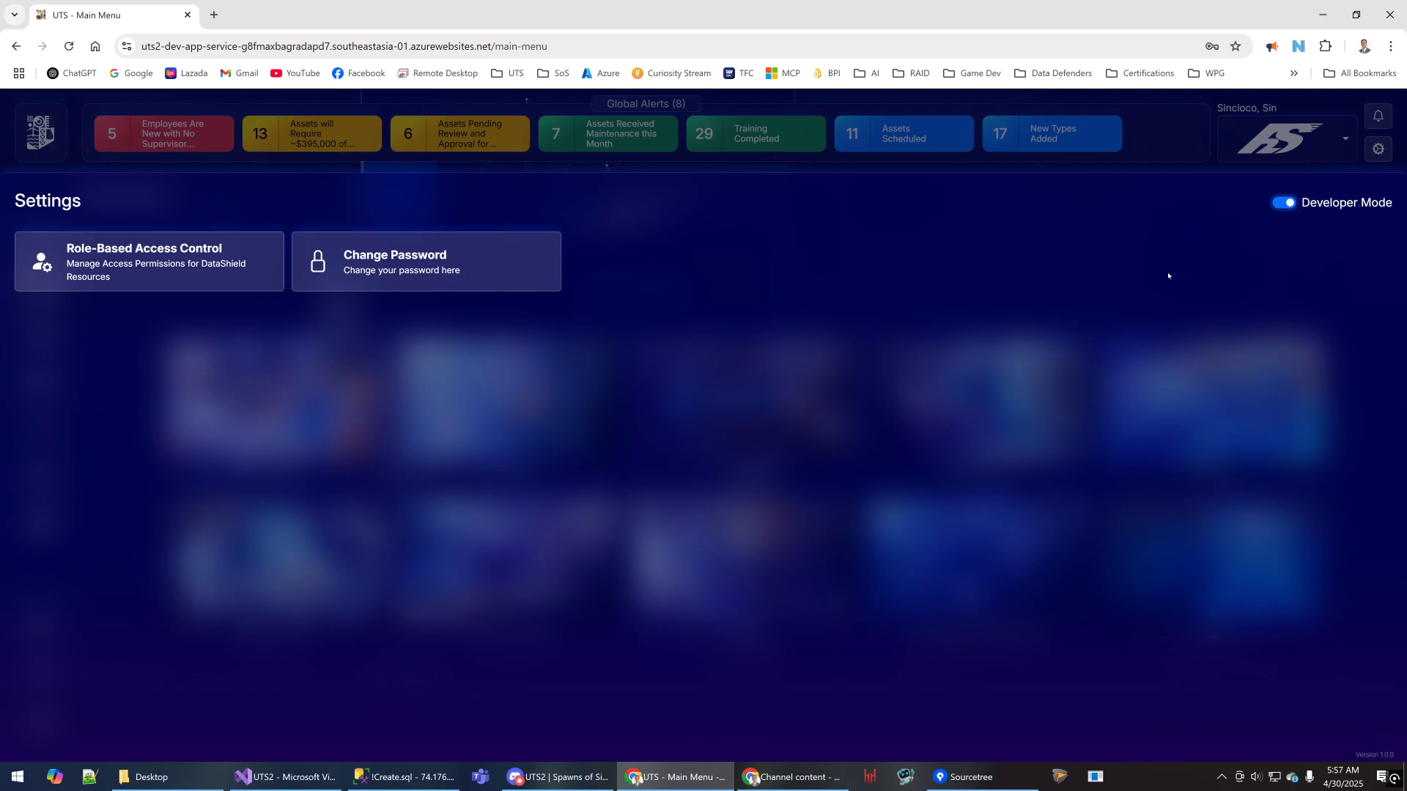
{"action": "left_click", "coordinate": [176, 276]}
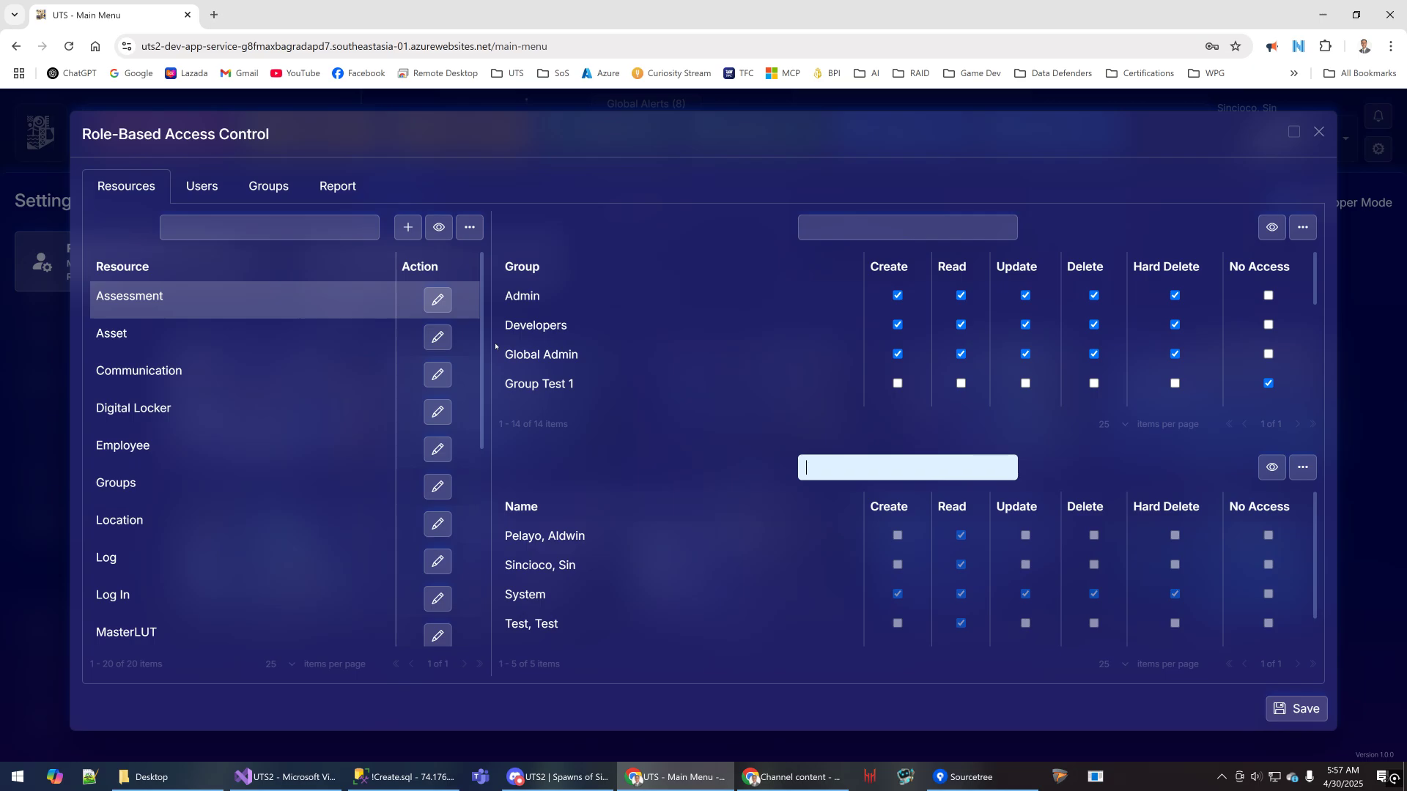
{"action": "left_click", "coordinate": [241, 372]}
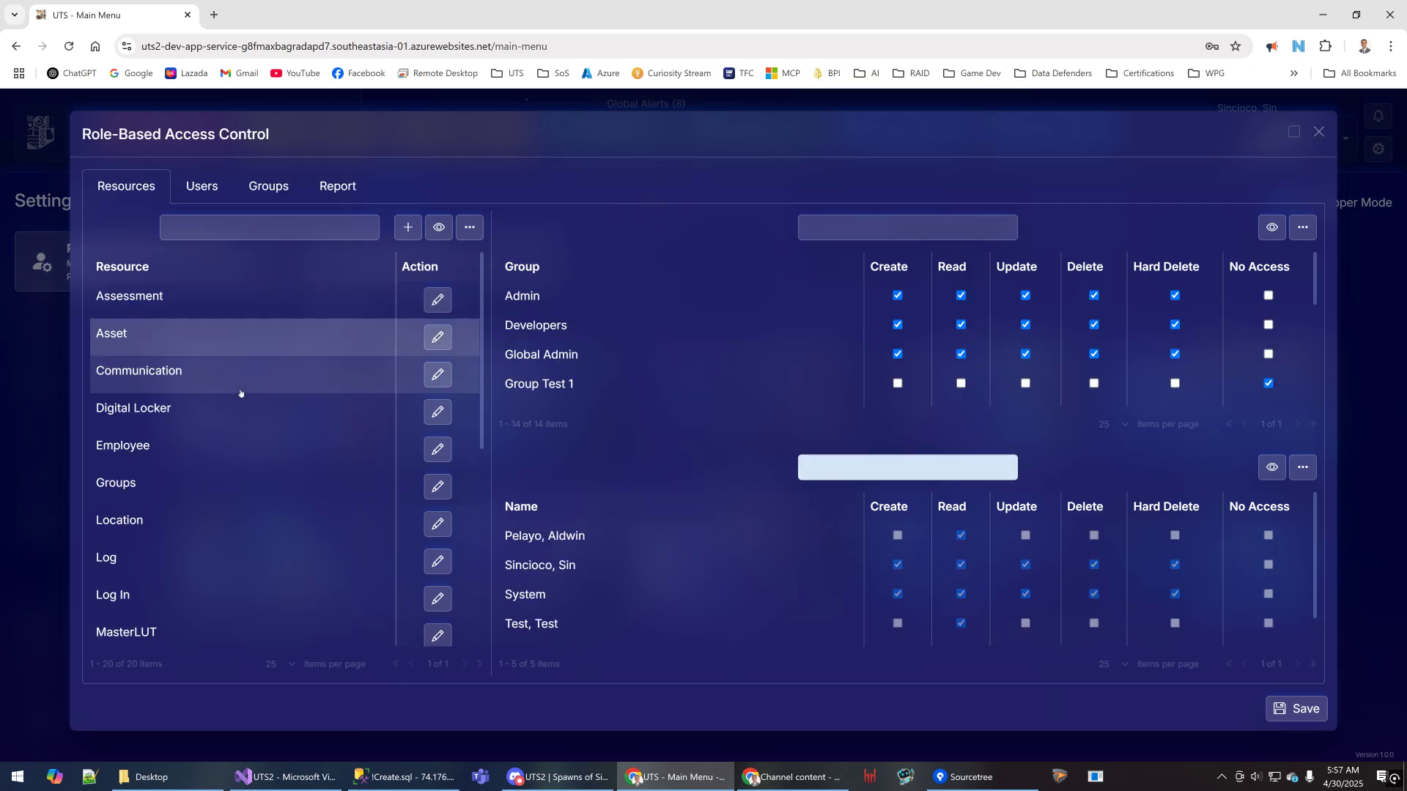
{"action": "left_click", "coordinate": [228, 408]}
{"action": "left_click", "coordinate": [234, 334]}
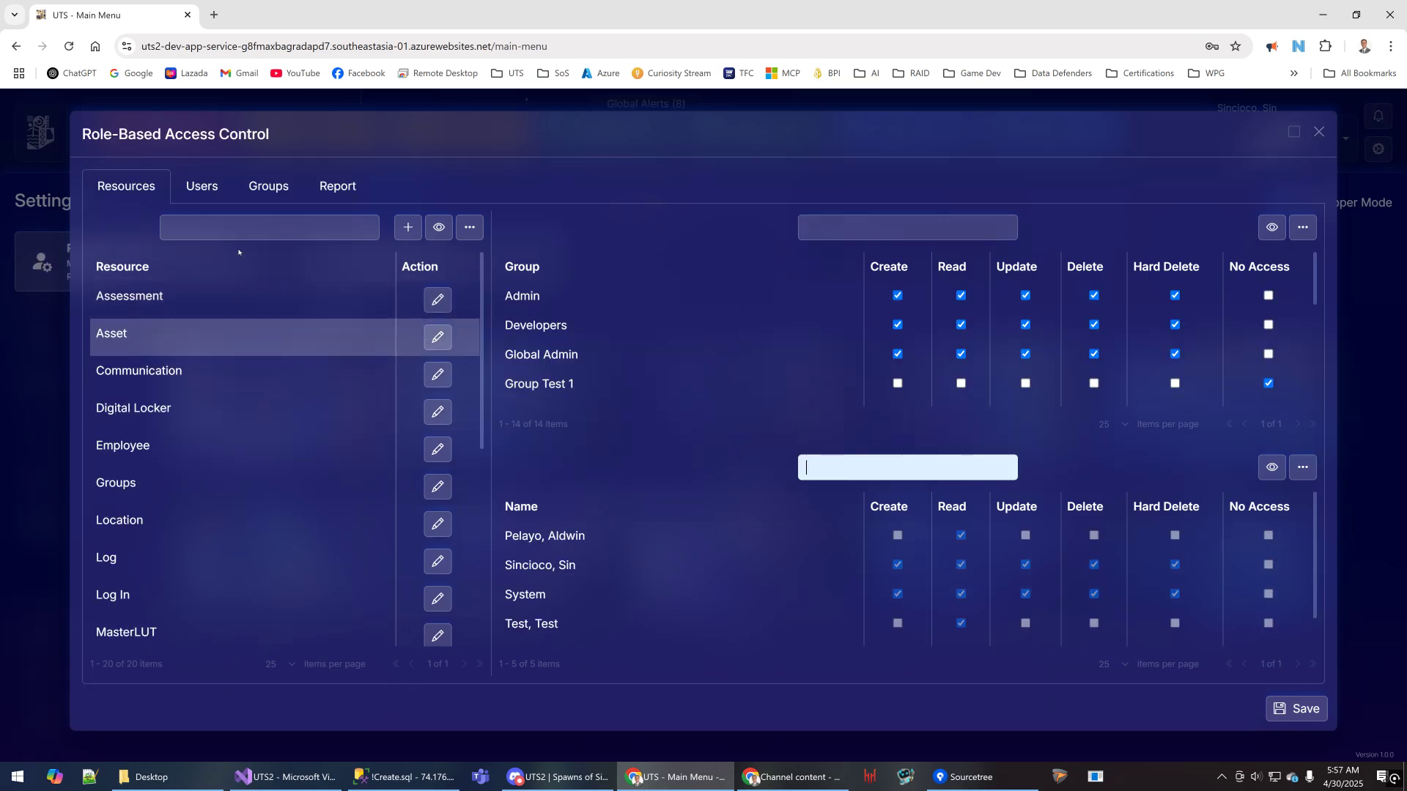
{"action": "left_click", "coordinate": [253, 192]}
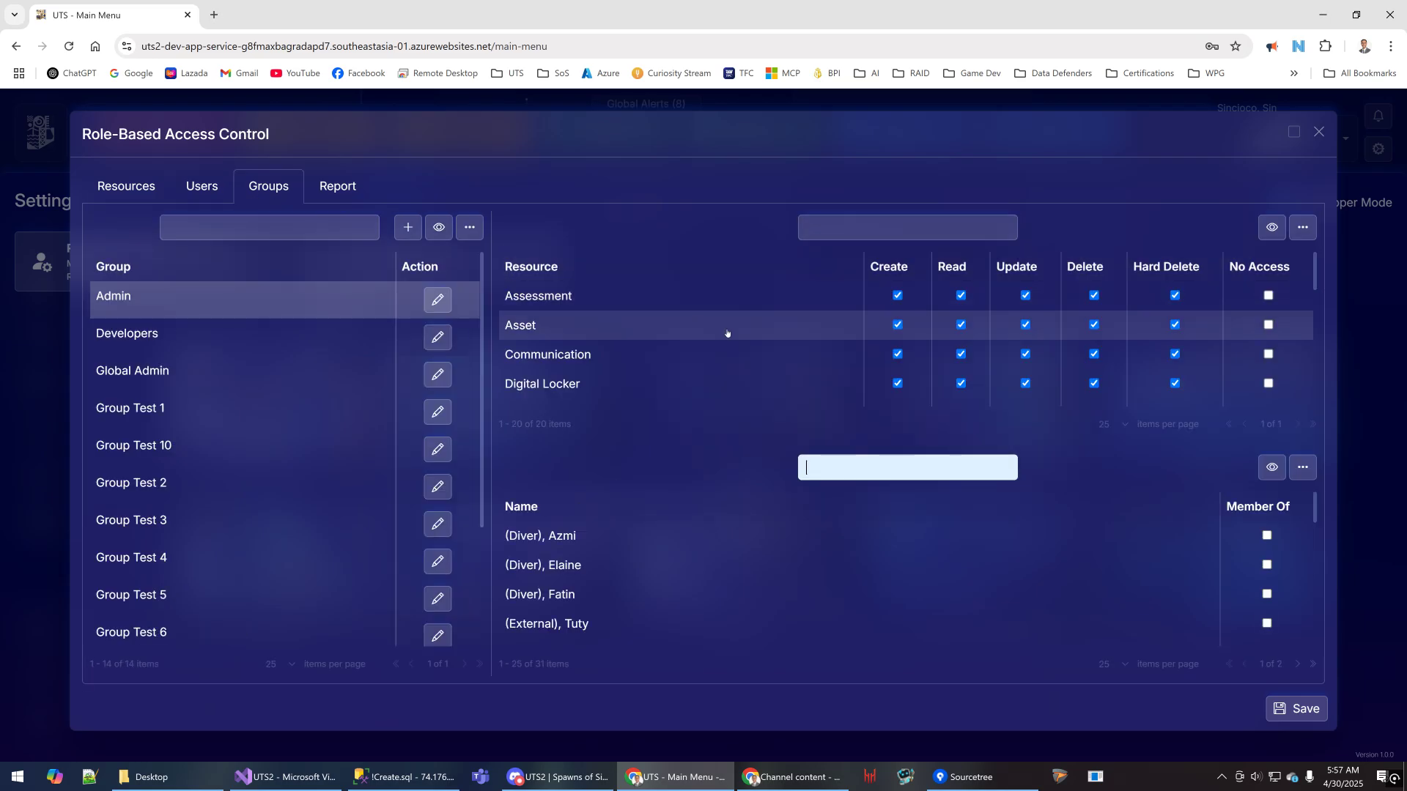
Close Role-Based Access Control, disable Developer Mode and leave the settings
{"action": "left_click", "coordinate": [1319, 132]}
{"action": "left_click", "coordinate": [1284, 203]}
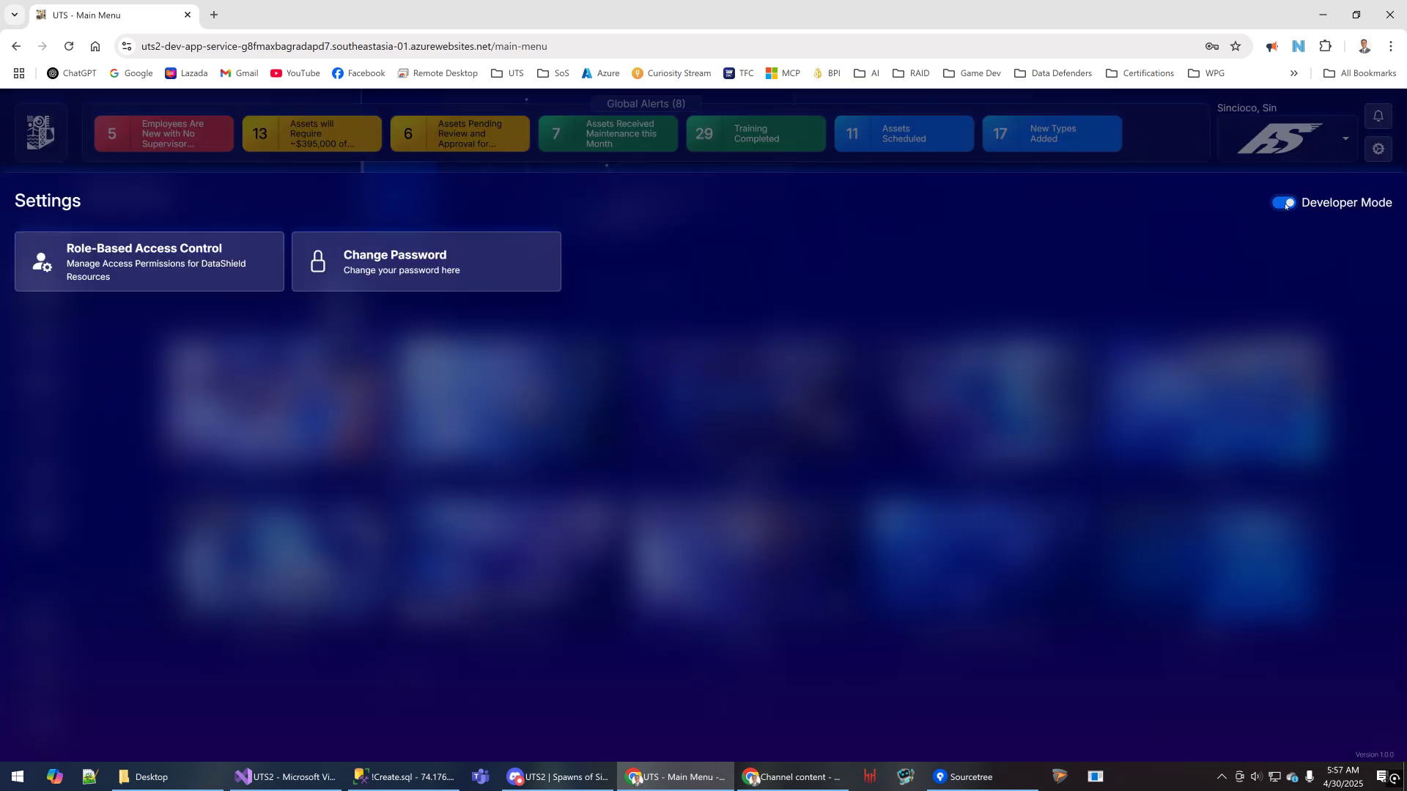
{"action": "left_click", "coordinate": [1170, 161]}
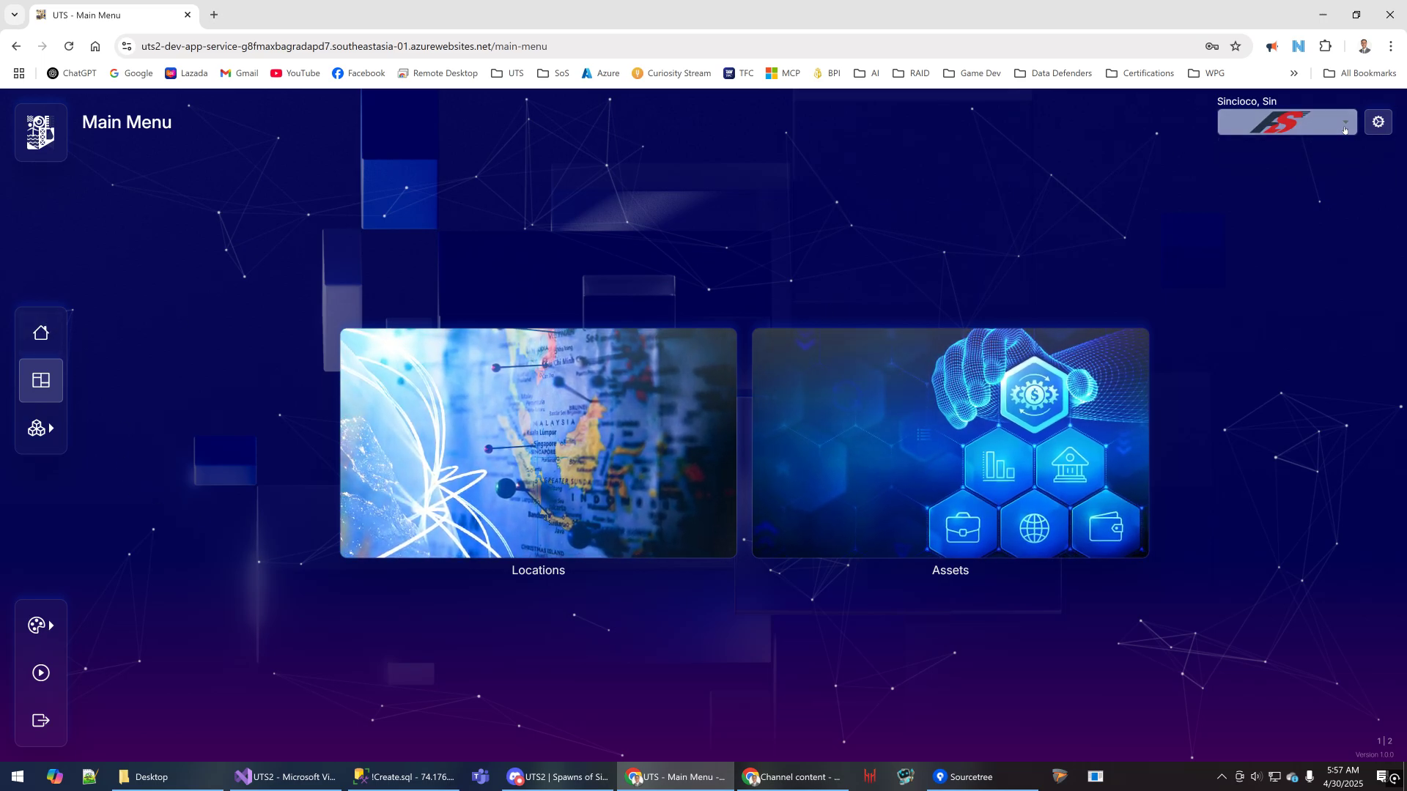
Switch the active company to United Training Services and expand the asset module's list of pages
{"action": "left_click", "coordinate": [1282, 123]}
{"action": "left_click", "coordinate": [1275, 292]}
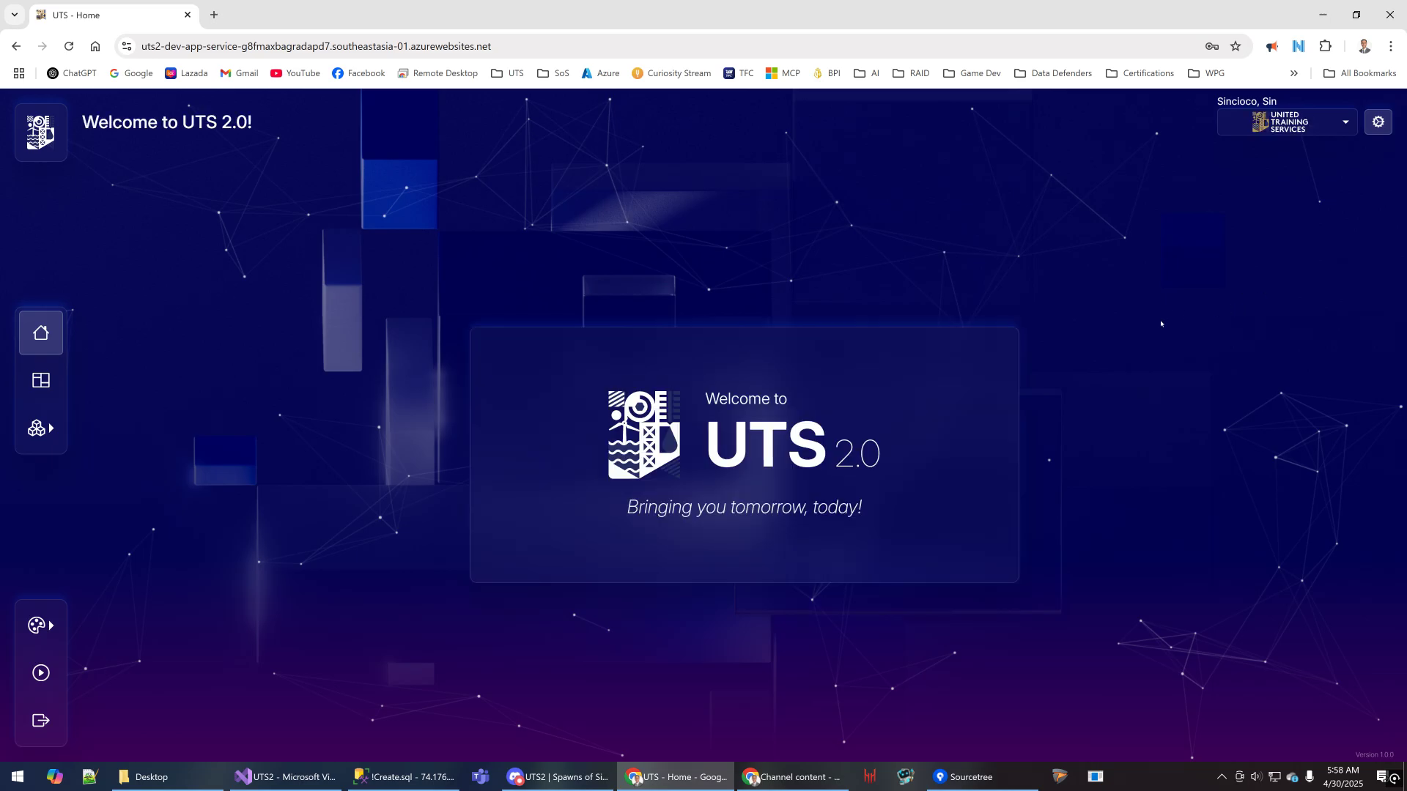
{"action": "left_click", "coordinate": [47, 425]}
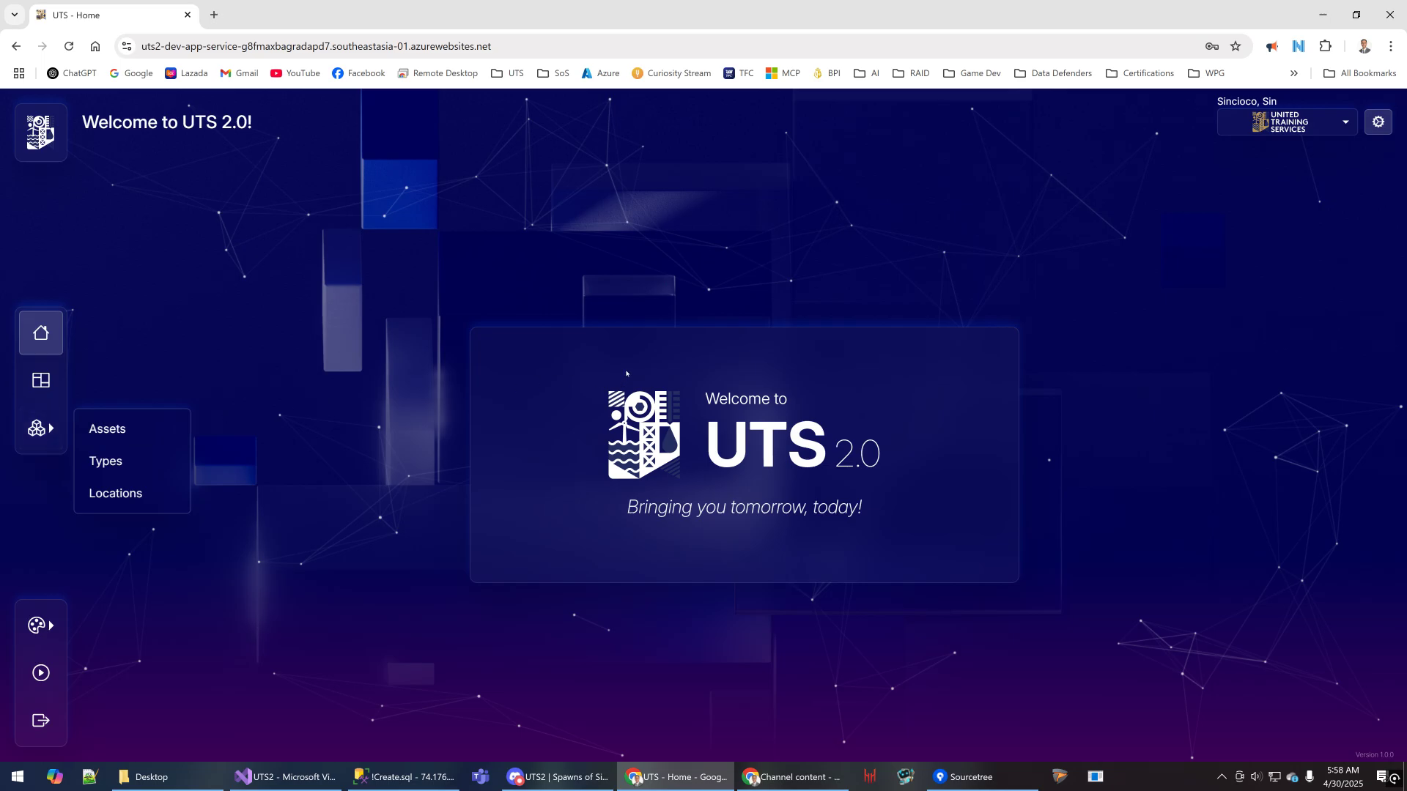